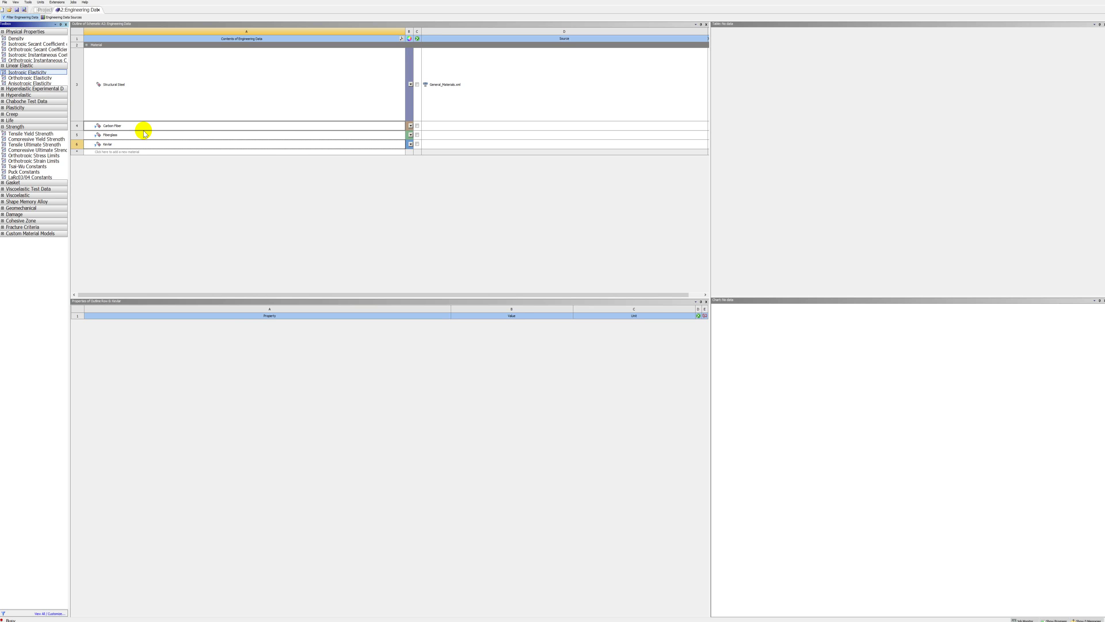
Add the Isotropic Elasticity and Compressive Yield Strength properties to the Kevlar material
{"action": "left_click", "coordinate": [50, 84]}
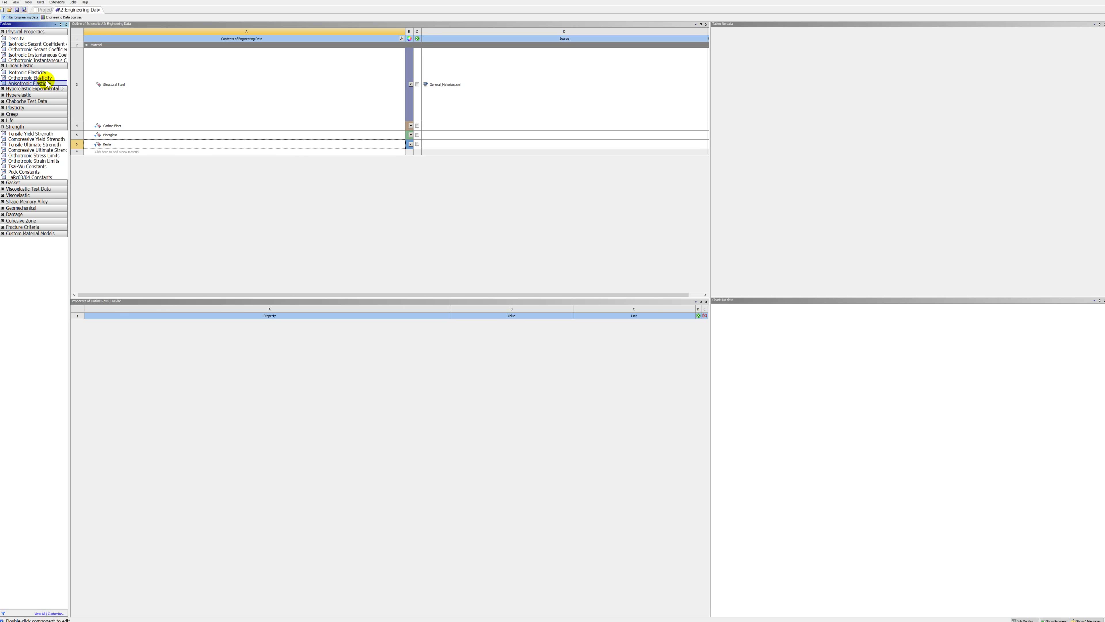
{"action": "left_click_drag", "start_coordinate": [29, 72], "coordinate": [98, 131]}
{"action": "left_click", "coordinate": [32, 74]}
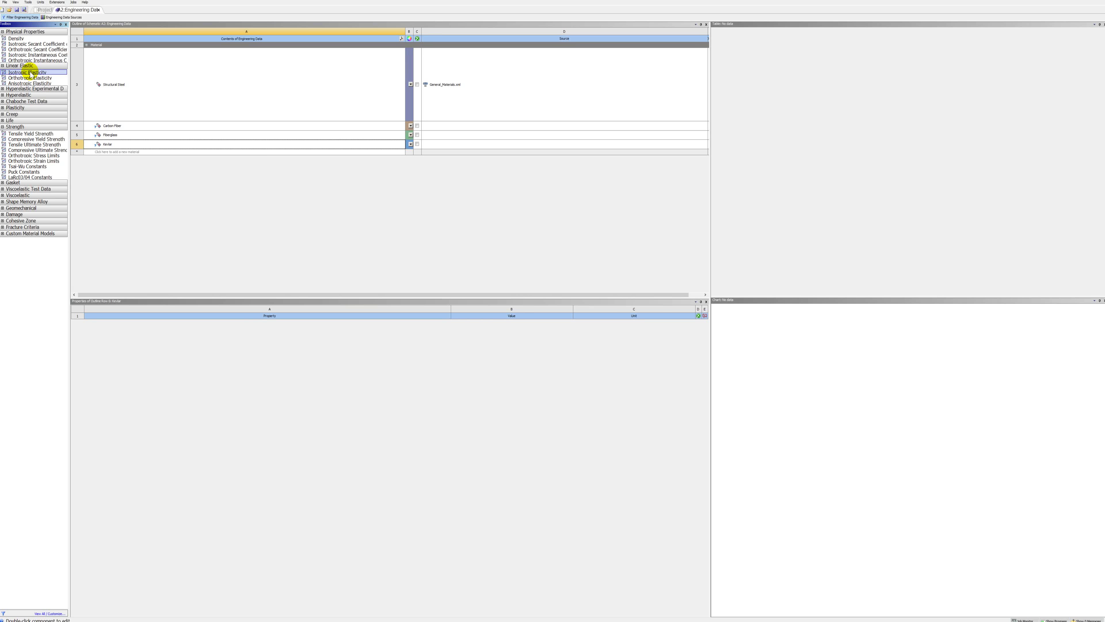
{"action": "left_click_drag", "start_coordinate": [31, 74], "coordinate": [109, 144]}
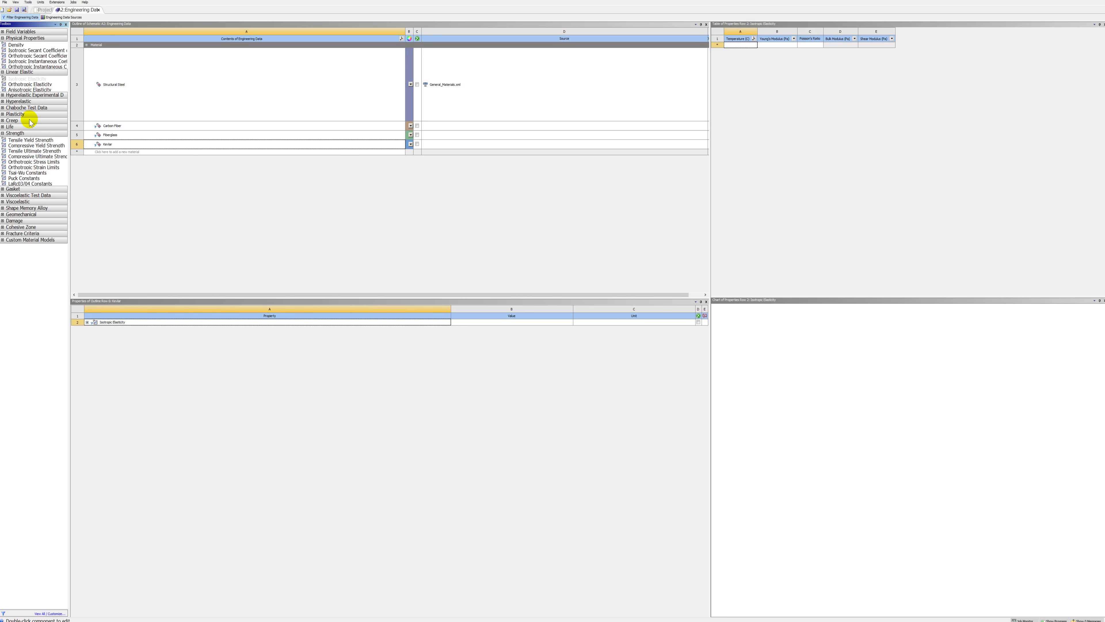
{"action": "left_click_drag", "start_coordinate": [29, 140], "coordinate": [109, 147]}
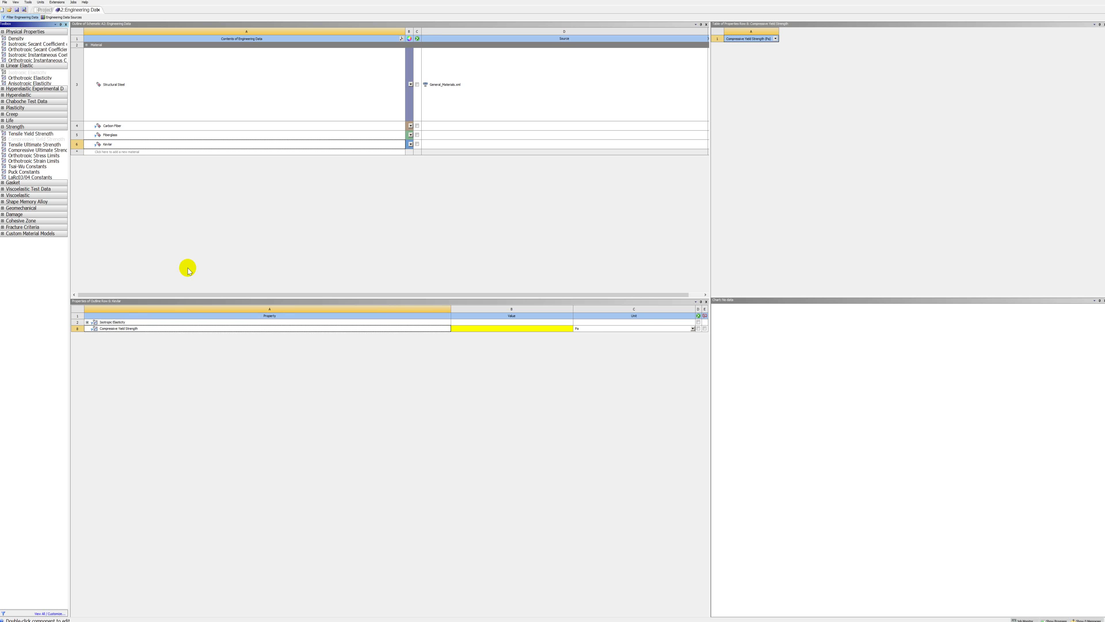
Place the current project and the Video 3 Workbench project side by side, with Carbon Fiber selected in both
{"action": "left_click", "coordinate": [124, 129]}
{"action": "left_click_drag", "start_coordinate": [330, 0], "coordinate": [1, 177]}
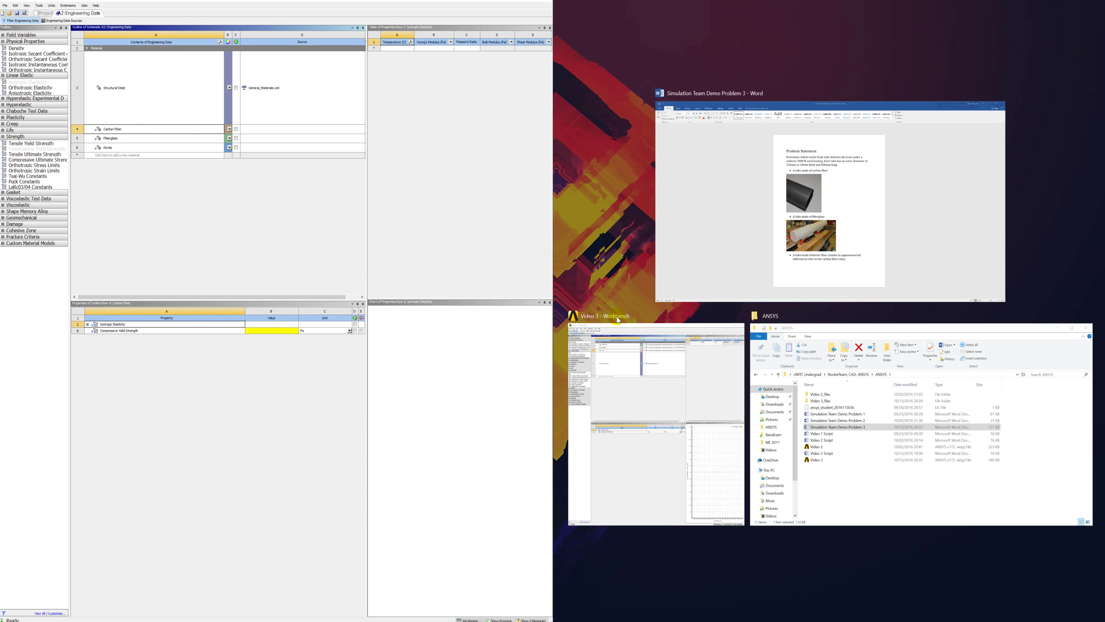
{"action": "left_click", "coordinate": [691, 387]}
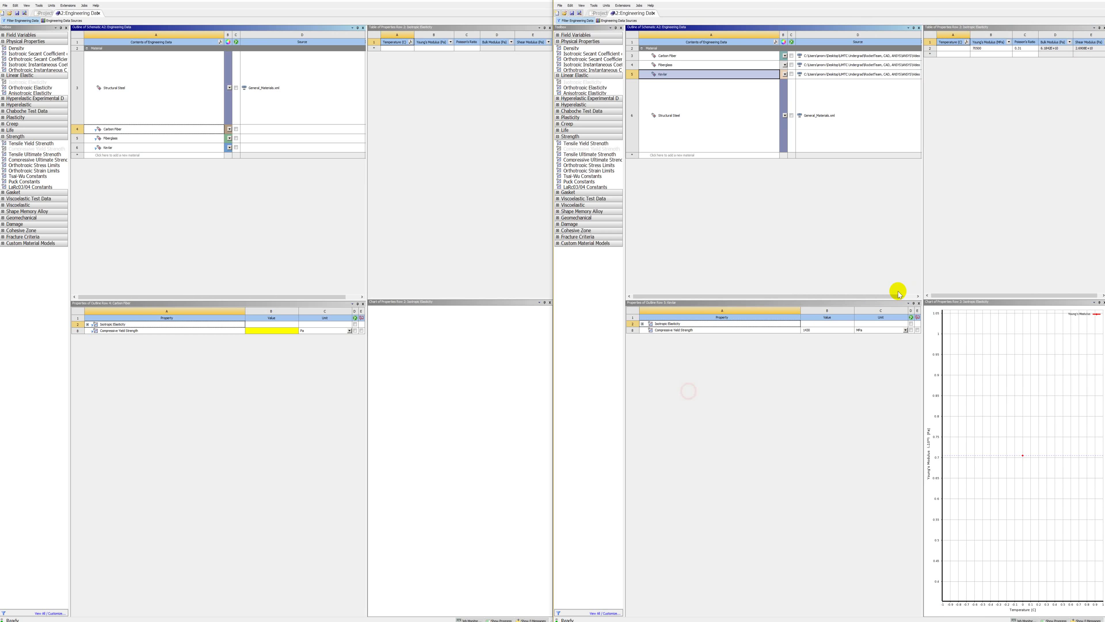
{"action": "left_click", "coordinate": [672, 56]}
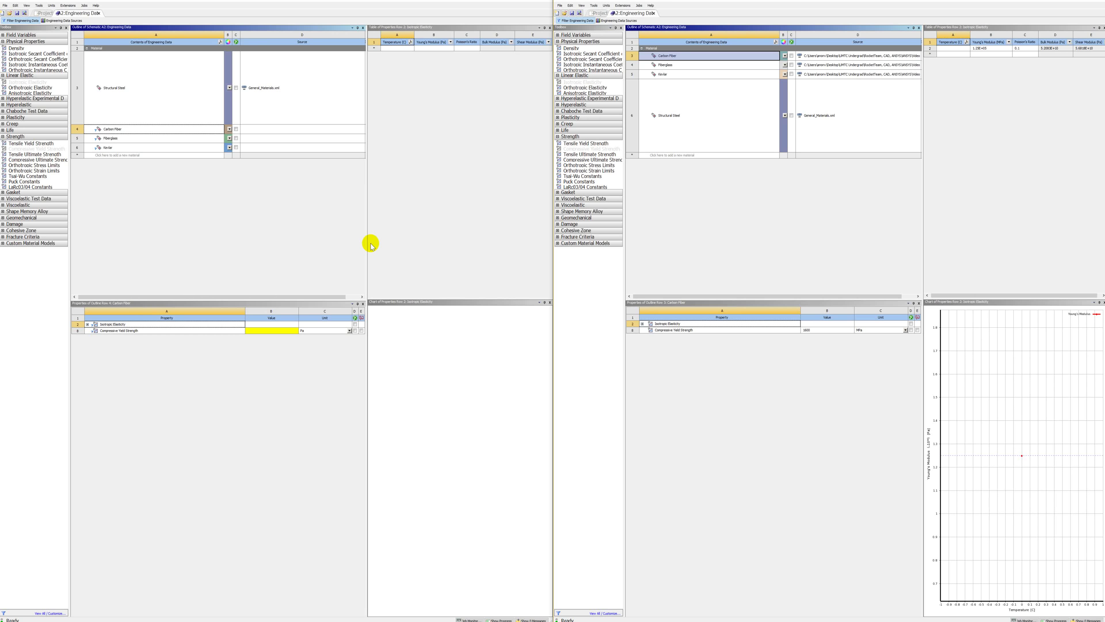
Set Carbon Fiber's Young's modulus to 1.25E+05 MPa and its Poisson's ratio to 0.1
{"action": "left_click", "coordinate": [185, 323]}
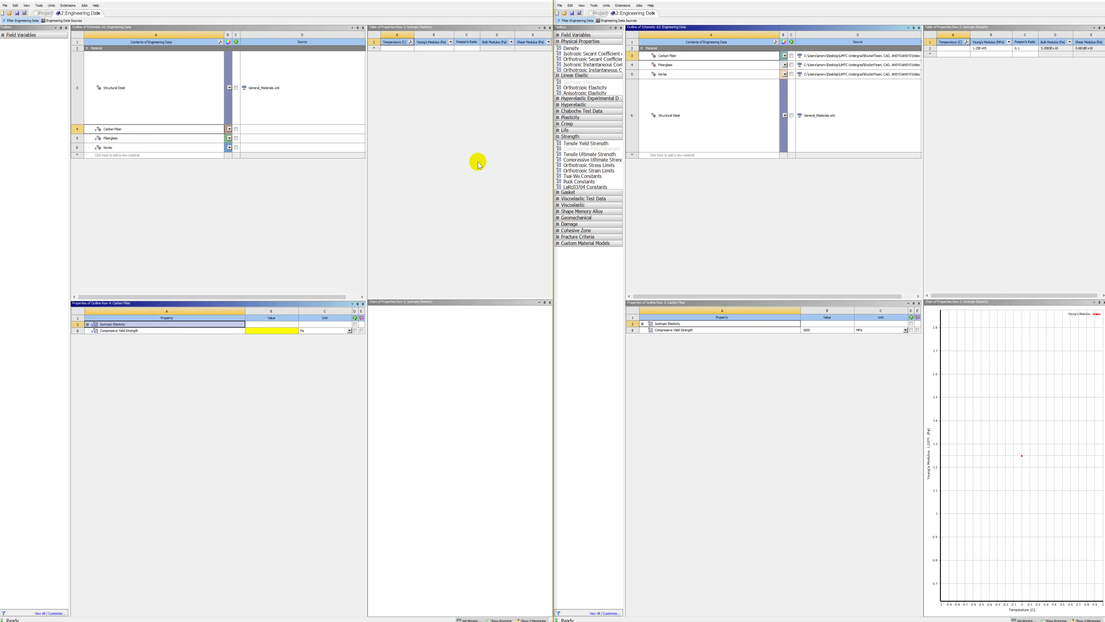
{"action": "left_click", "coordinate": [450, 43]}
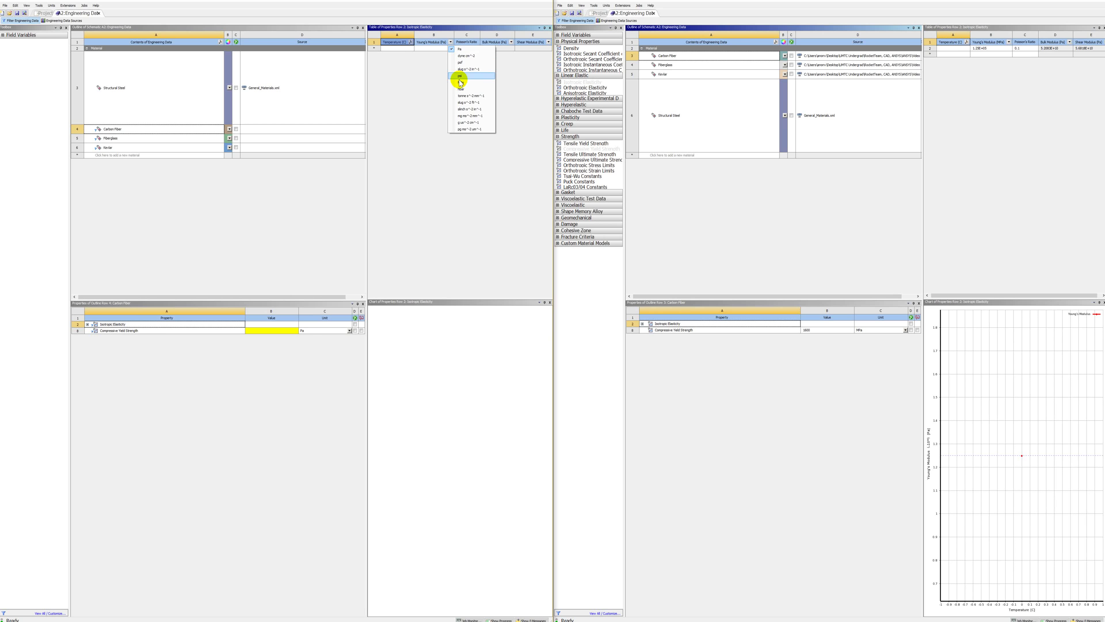
{"action": "key", "text": "Return"}
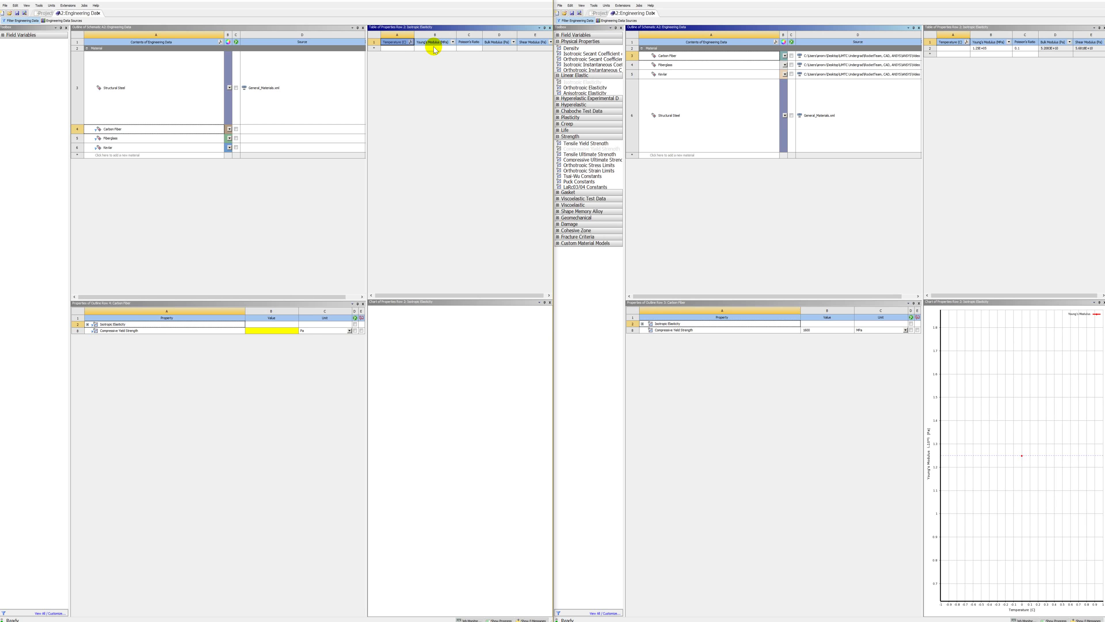
{"action": "left_click", "coordinate": [434, 49]}
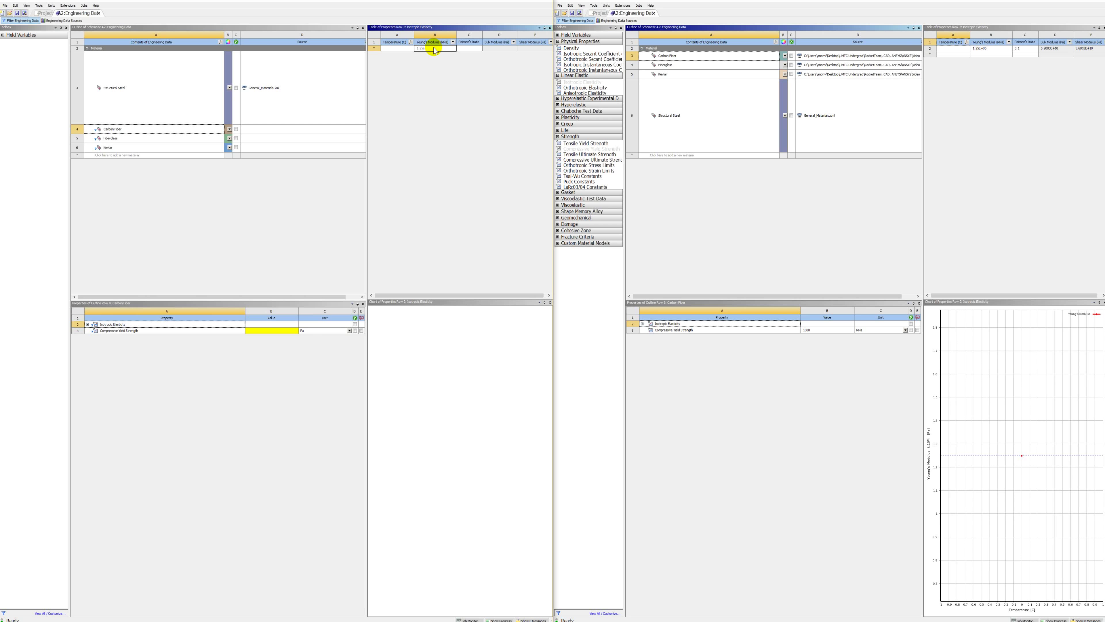
{"action": "key", "text": "Return"}
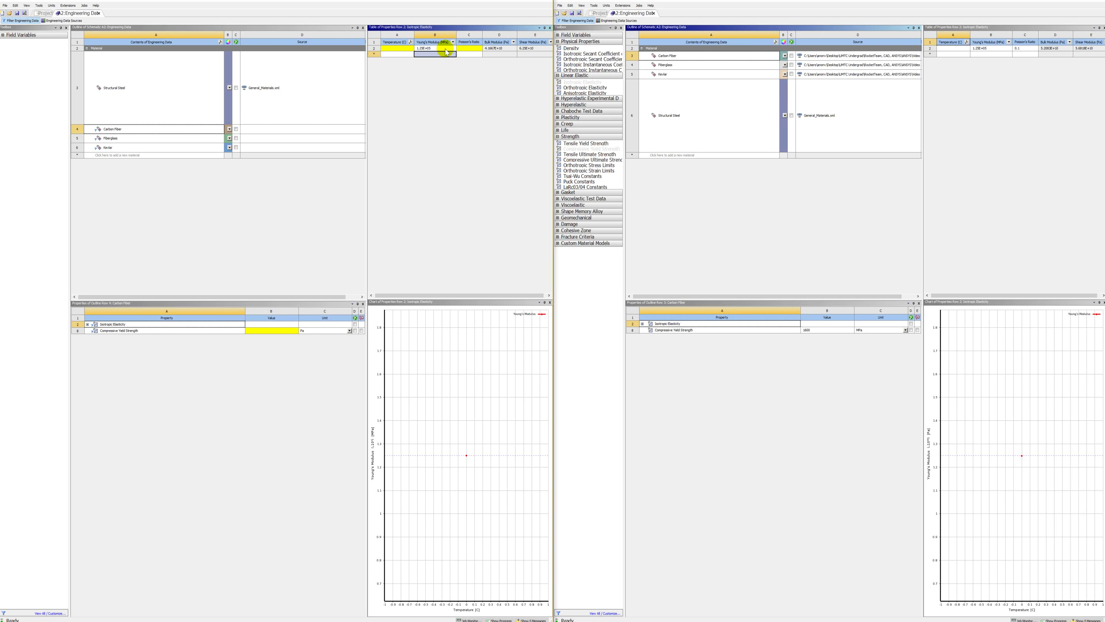
{"action": "left_click", "coordinate": [470, 49]}
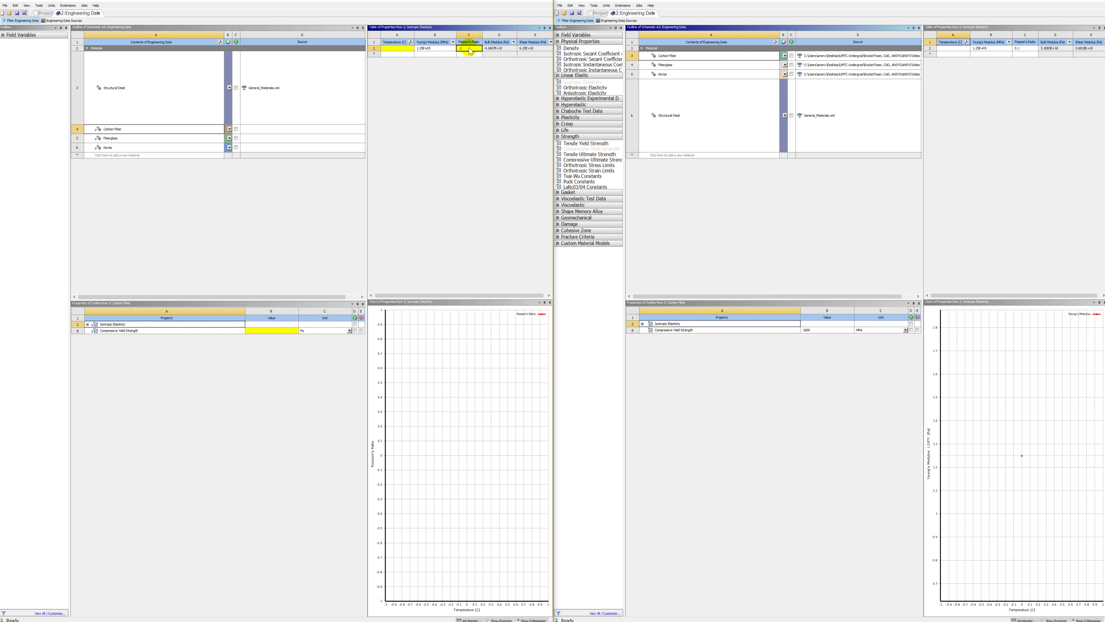
{"action": "type", "text": ".1"}
{"action": "key", "text": "Return"}
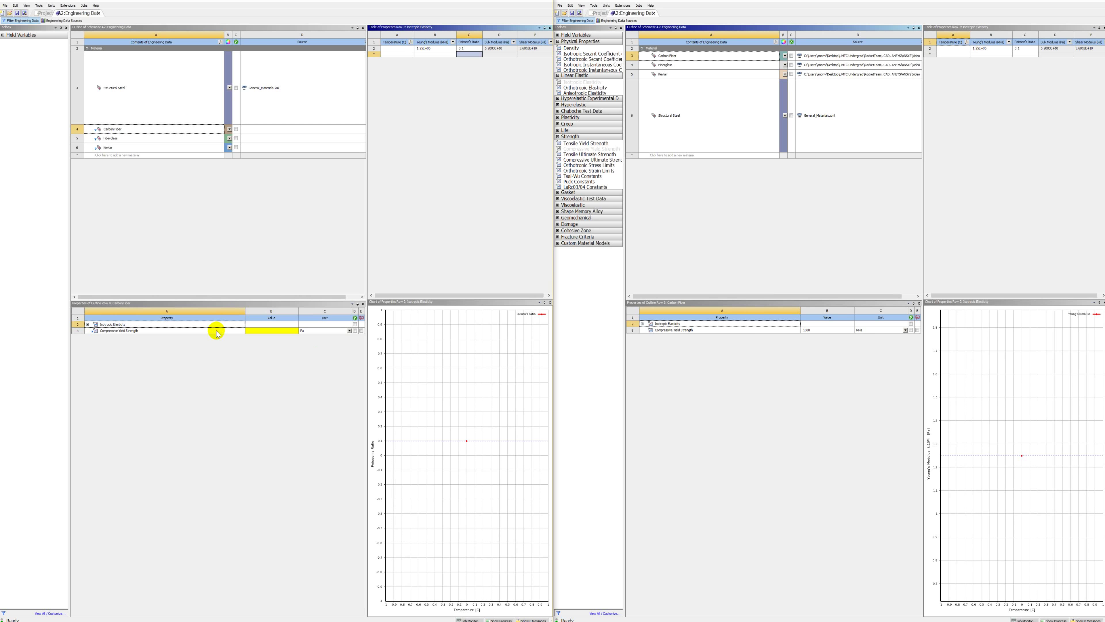
Set Carbon Fiber's compressive yield strength to 800 MPa
{"action": "left_click", "coordinate": [349, 331]}
{"action": "left_click", "coordinate": [333, 359]}
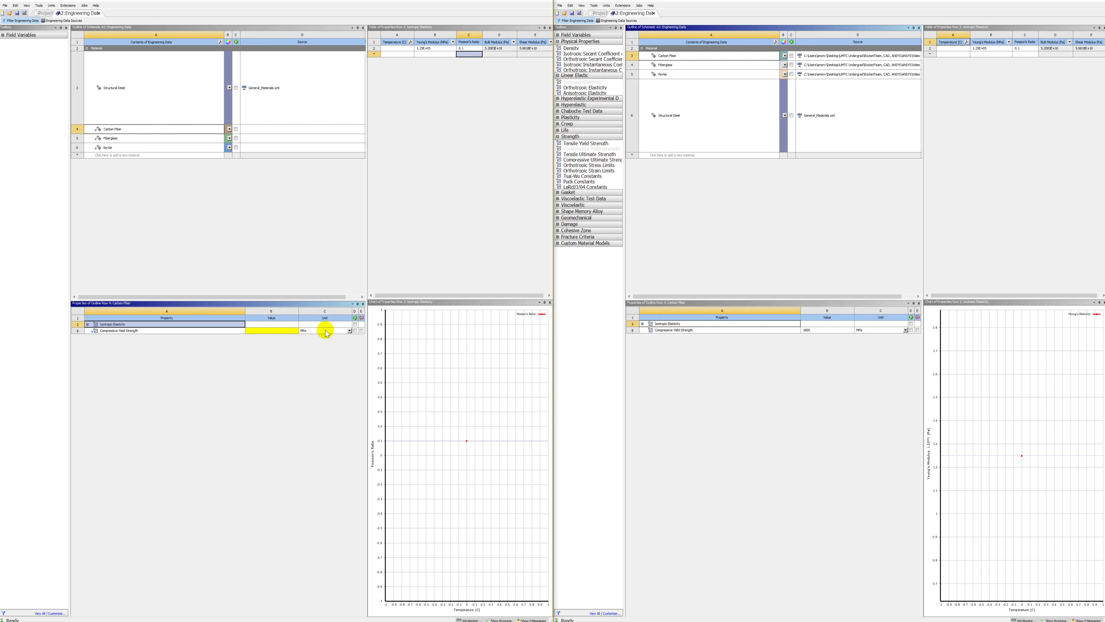
{"action": "left_click", "coordinate": [270, 332]}
{"action": "type", "text": "800"}
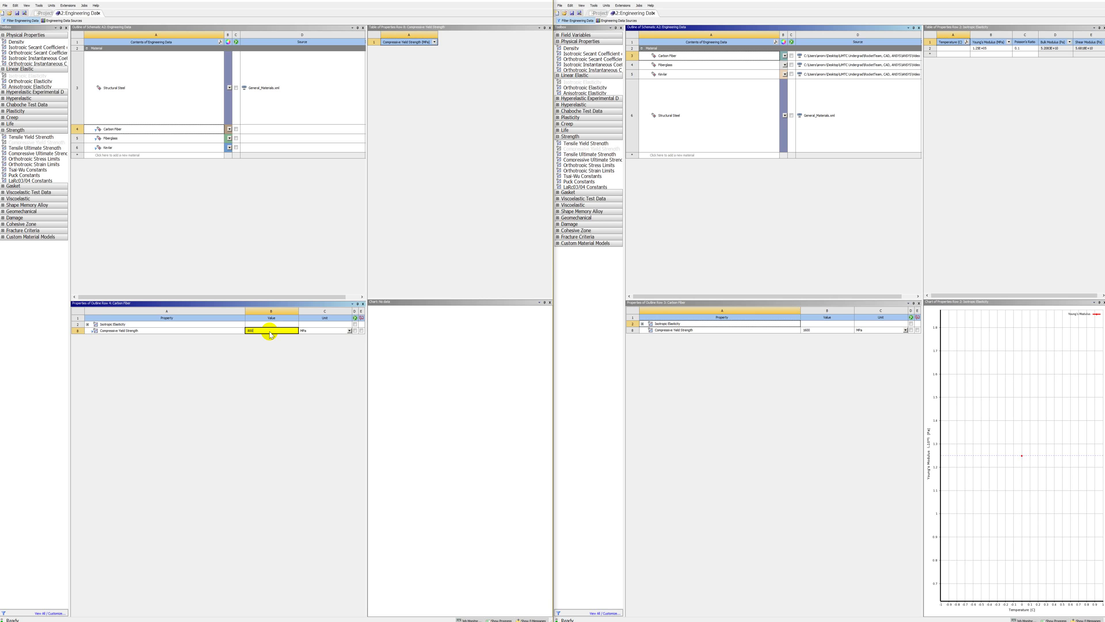
{"action": "key", "text": "Return"}
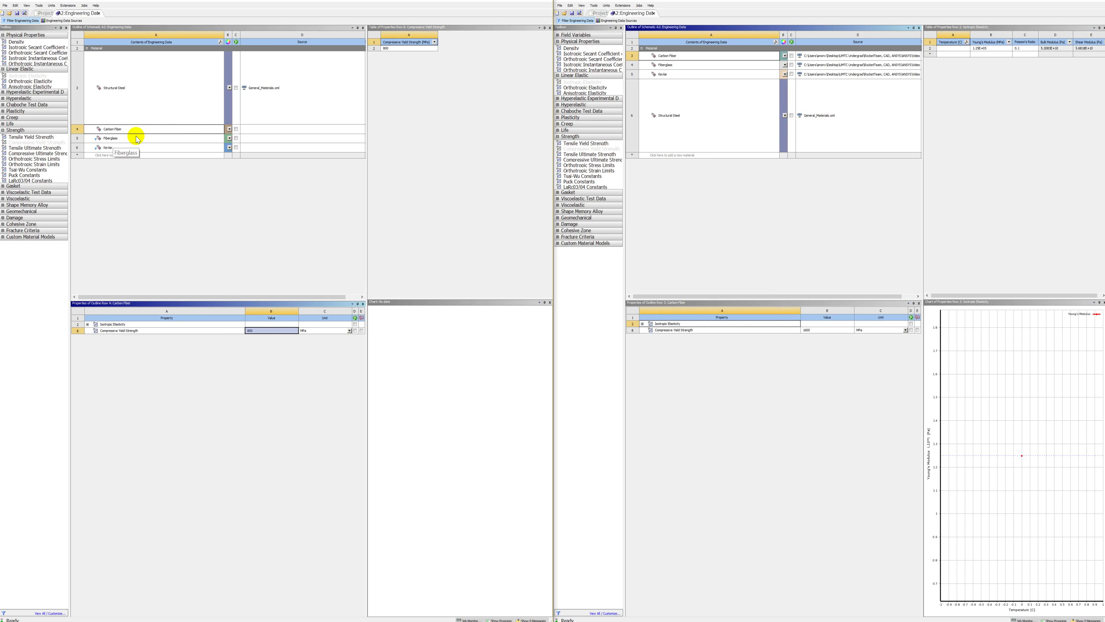
{"action": "left_click", "coordinate": [116, 325]}
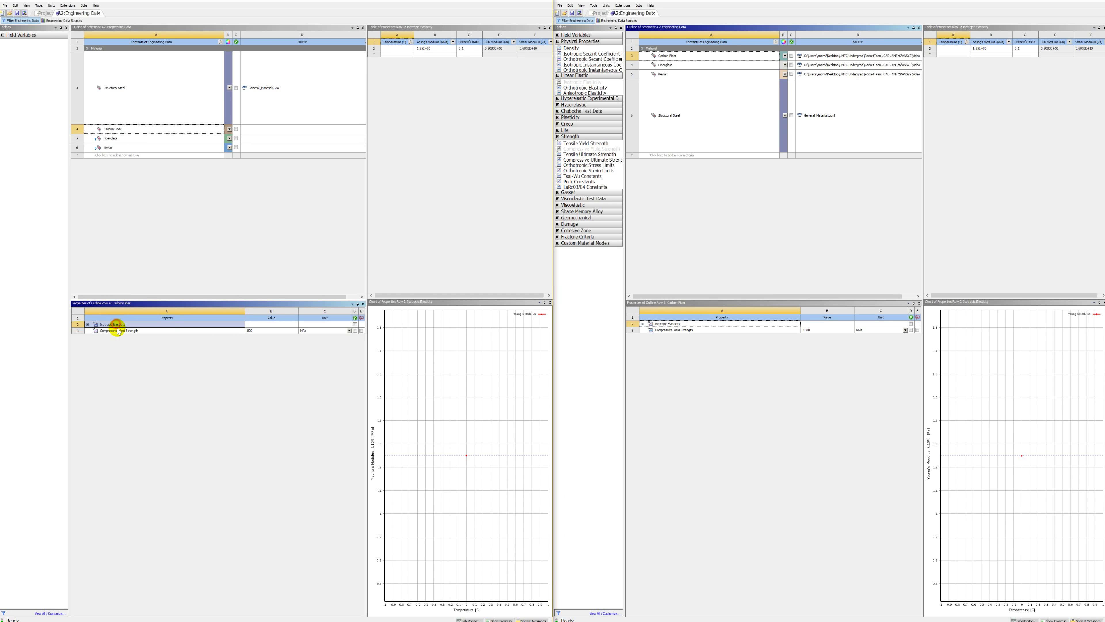
{"action": "left_click", "coordinate": [120, 331]}
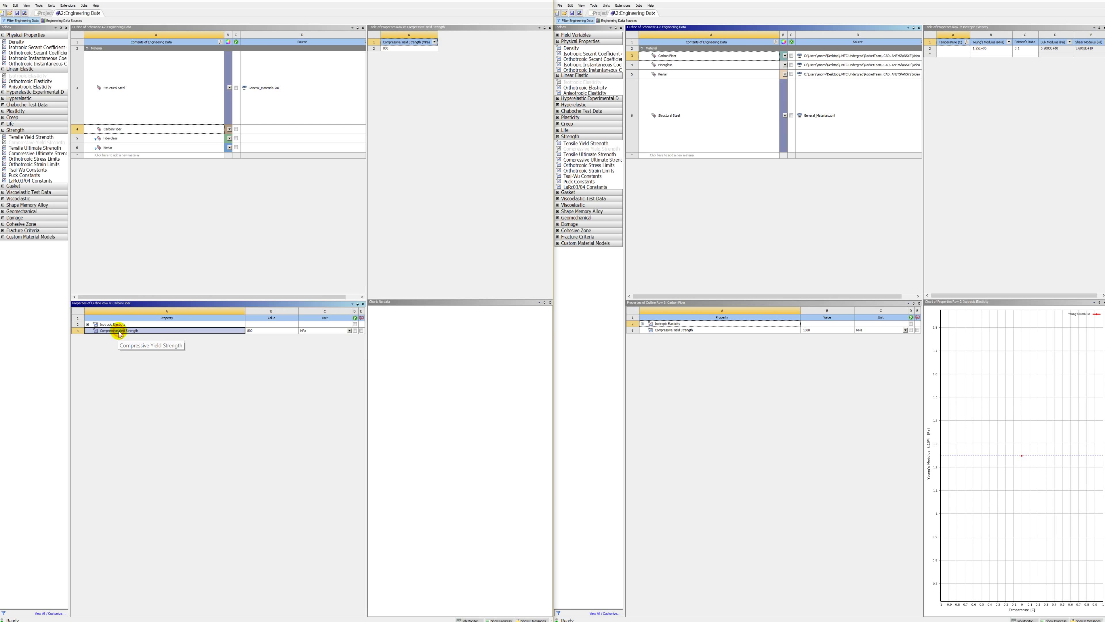
Select Fiberglass in both projects and set its Young's modulus to 30000 MPa in the current project
{"action": "left_click", "coordinate": [120, 139]}
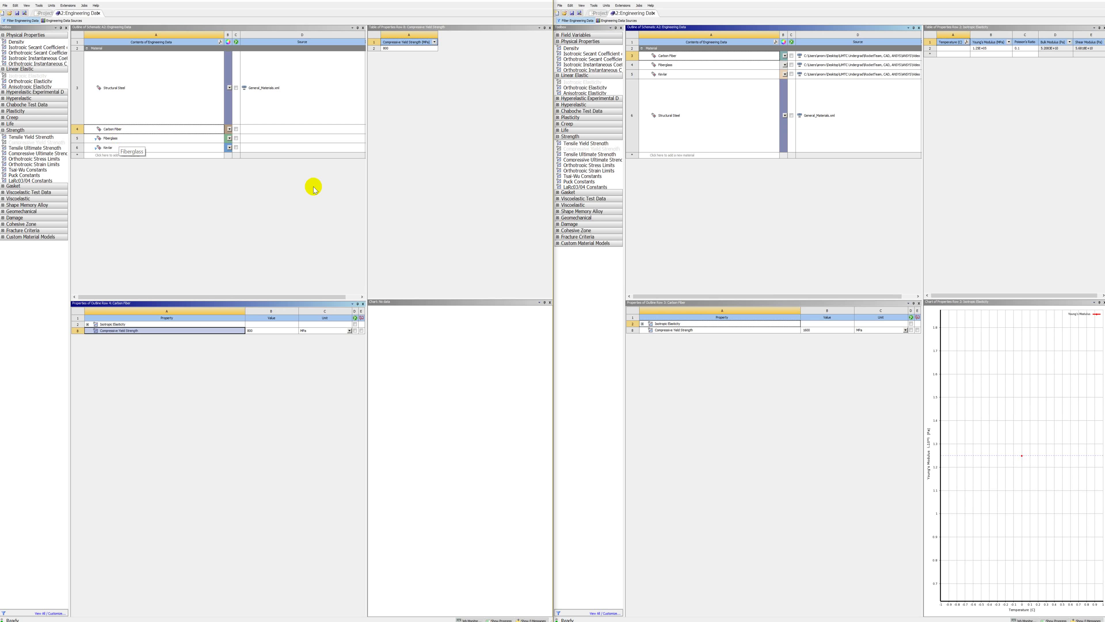
{"action": "left_click", "coordinate": [689, 64]}
{"action": "left_click", "coordinate": [199, 137]}
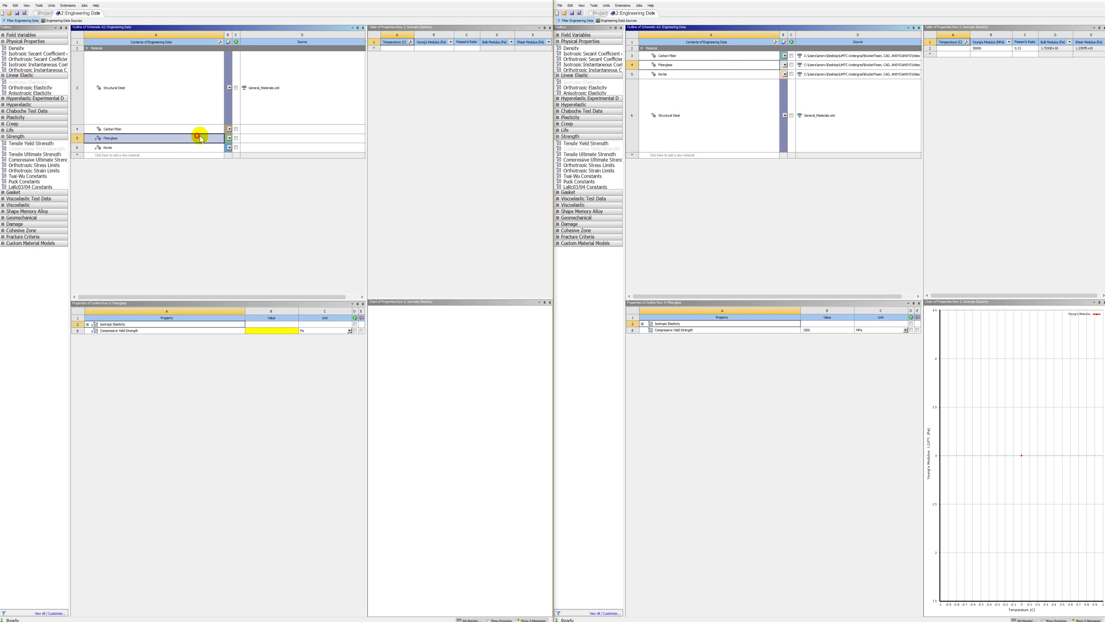
{"action": "left_click", "coordinate": [450, 42]}
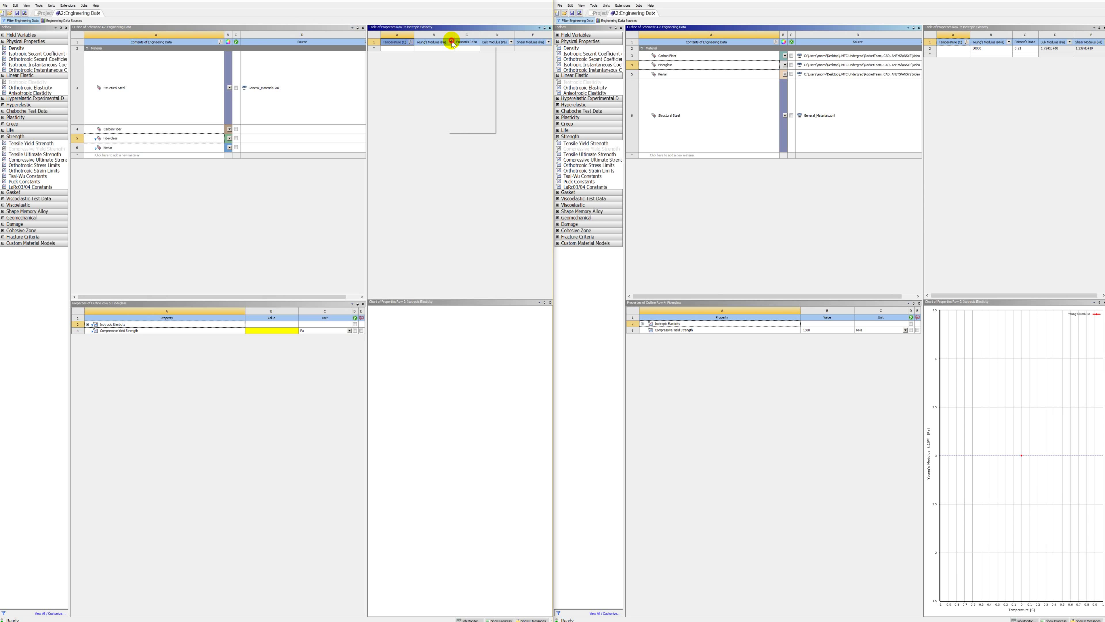
{"action": "left_click", "coordinate": [463, 83]}
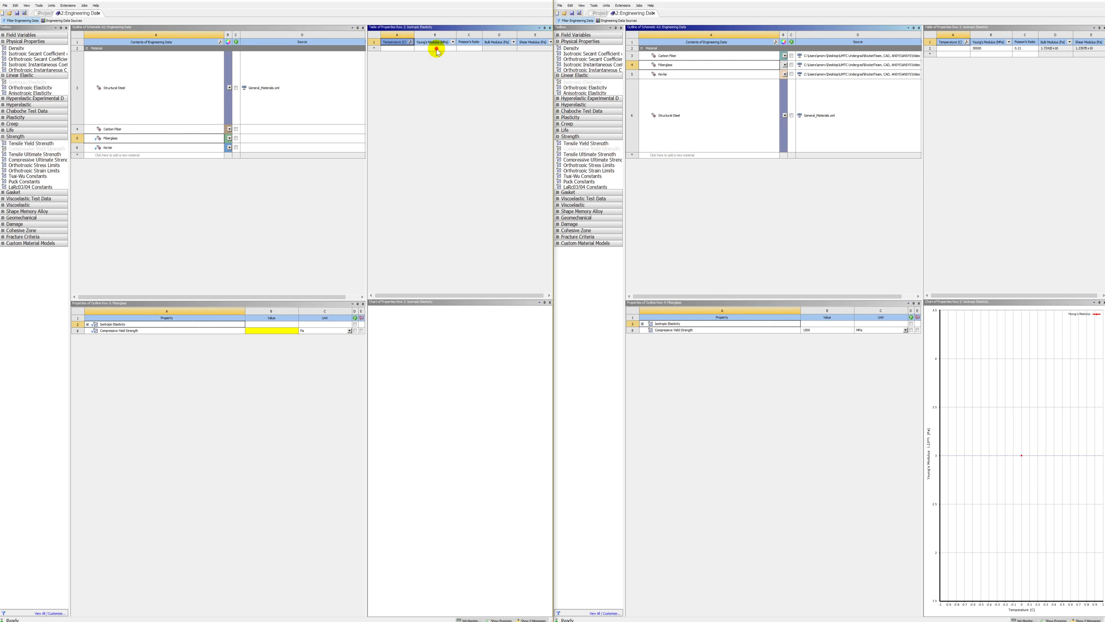
{"action": "left_click", "coordinate": [437, 48]}
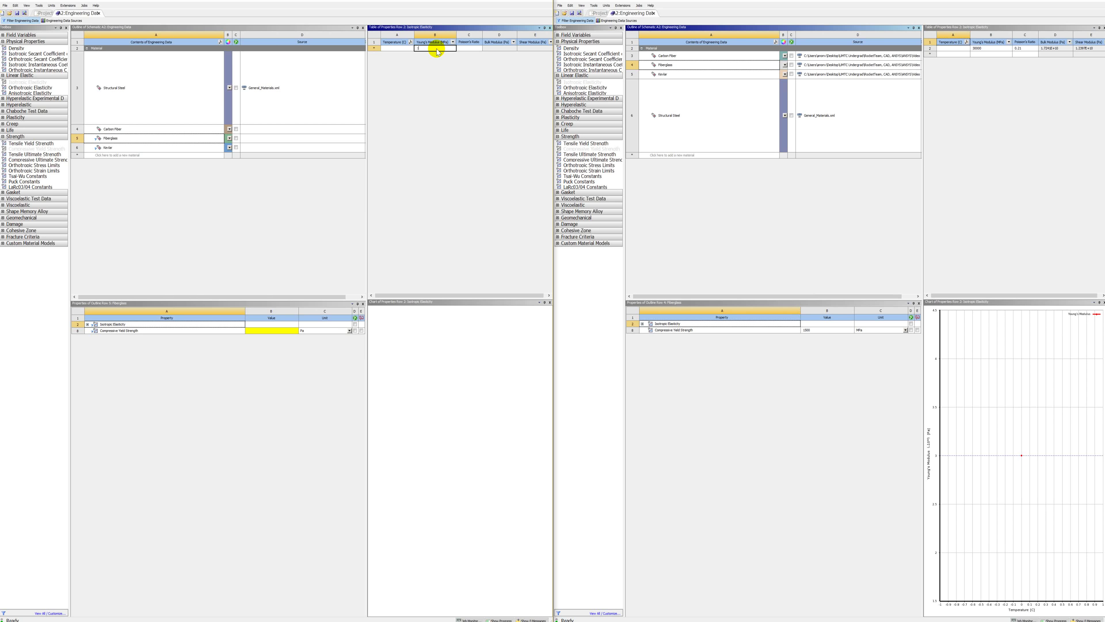
{"action": "type", "text": "30000"}
{"action": "key", "text": "Return"}
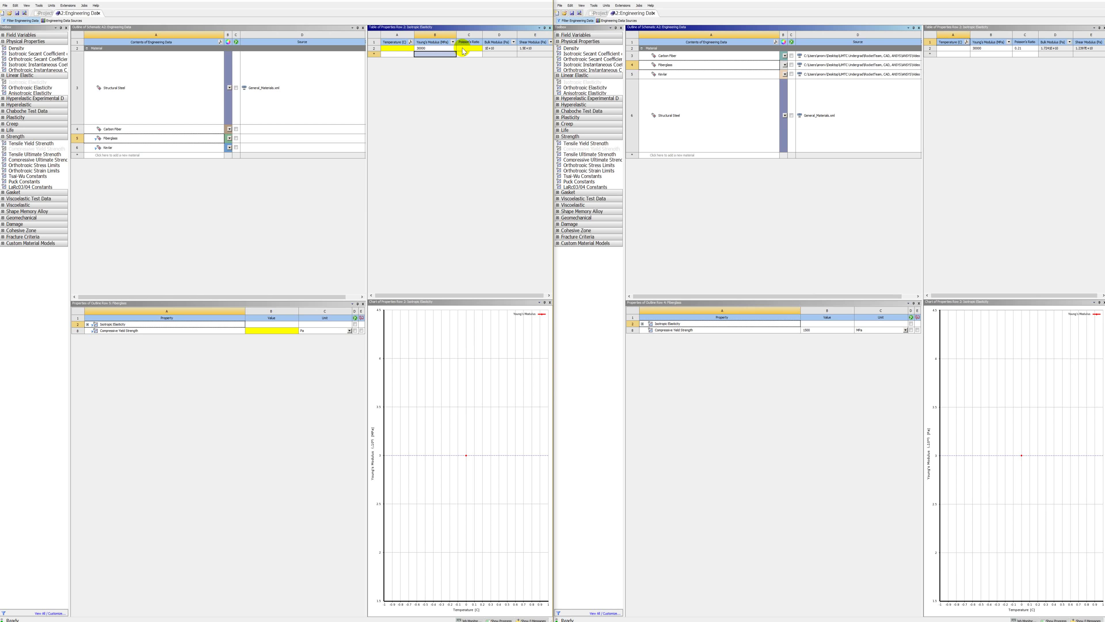
Set Fiberglass's Poisson's ratio to 0.21
{"action": "left_click", "coordinate": [464, 48]}
{"action": "type", "text": "."}
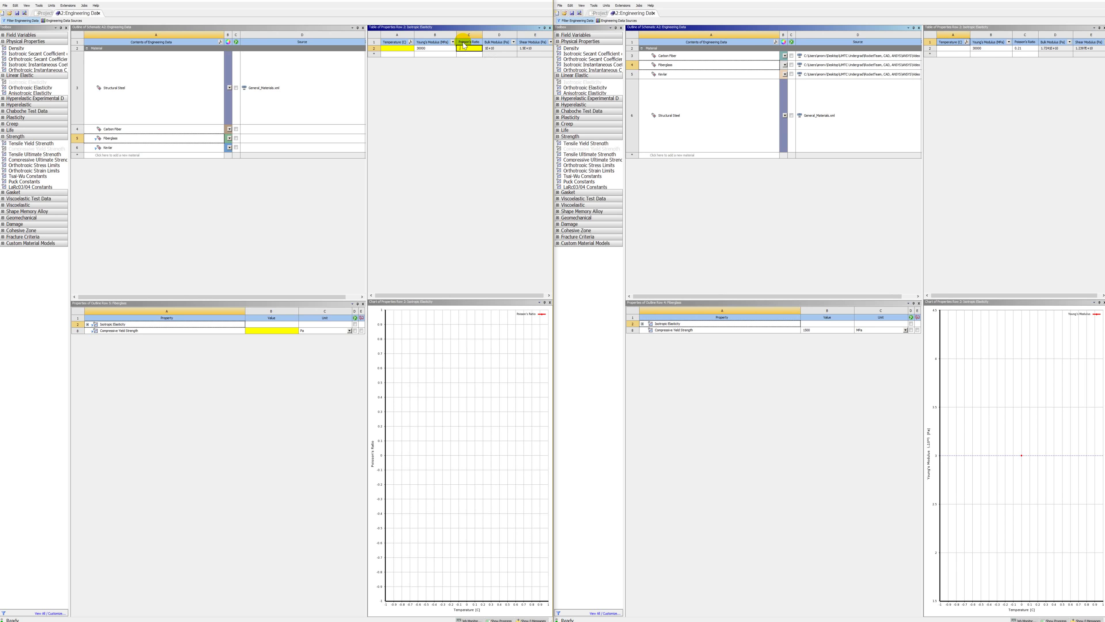
{"action": "type", "text": "21"}
{"action": "key", "text": "Return"}
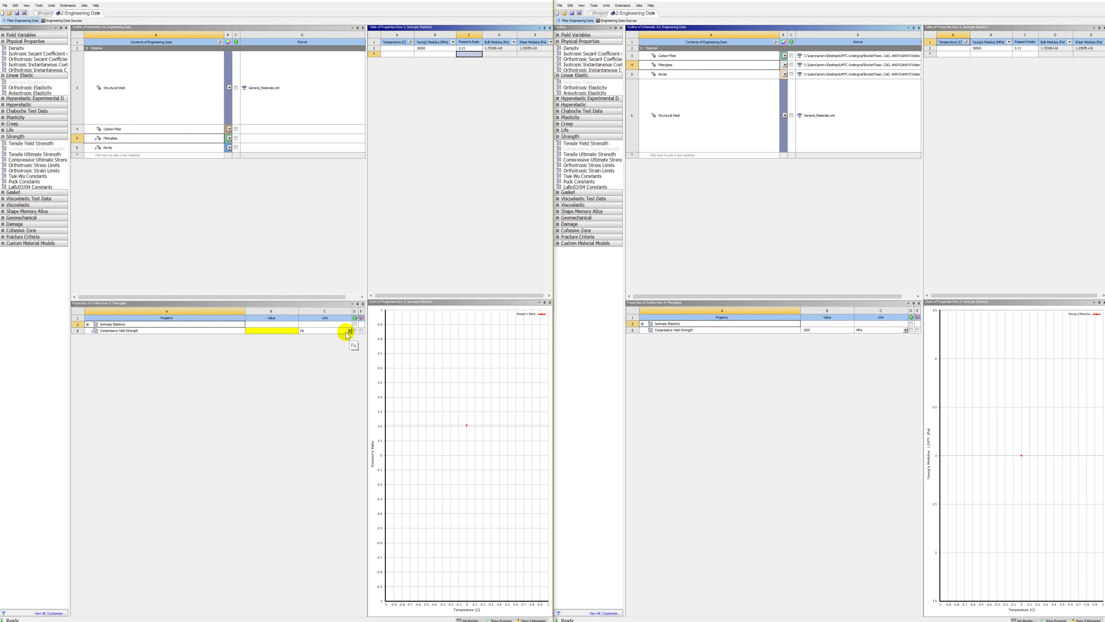
Set Fiberglass's compressive yield strength to 750 MPa
{"action": "left_click", "coordinate": [207, 331]}
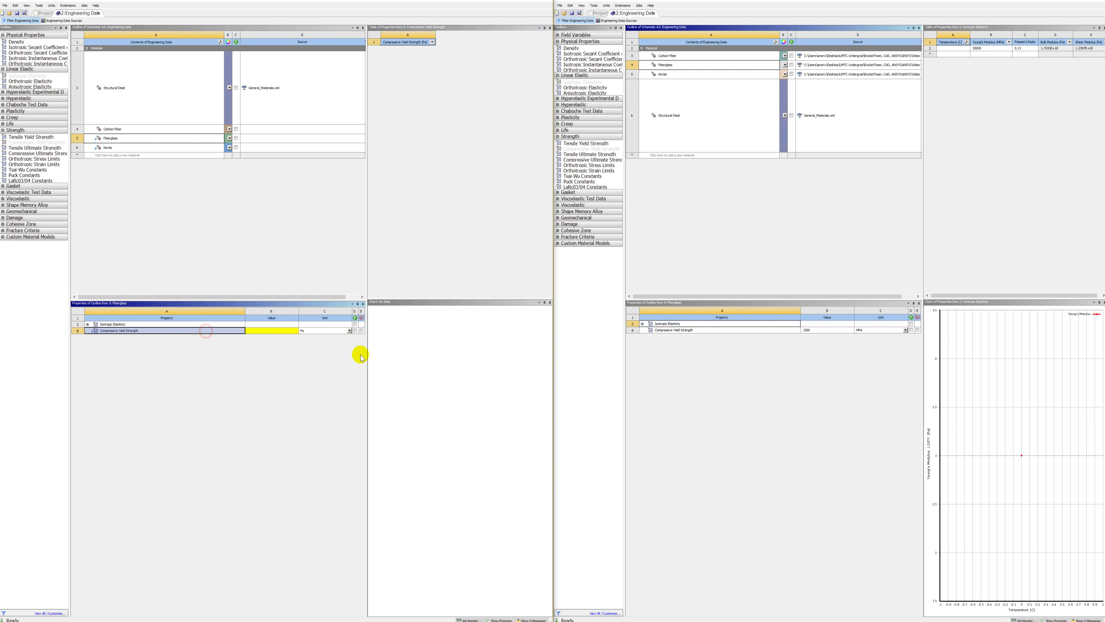
{"action": "left_click", "coordinate": [350, 331]}
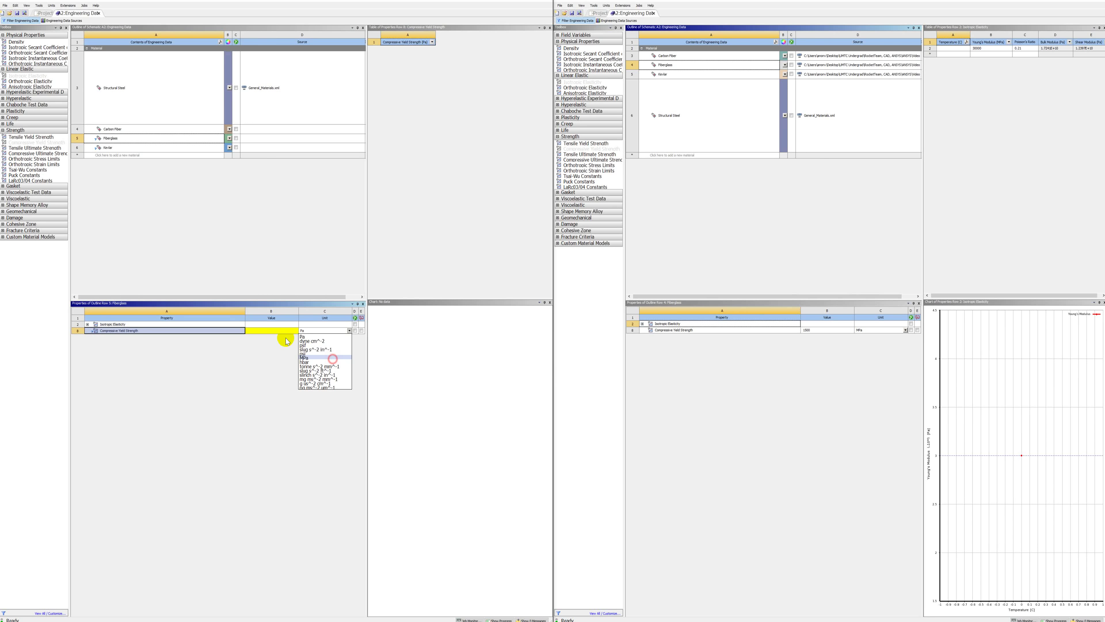
{"action": "left_click", "coordinate": [332, 357]}
{"action": "left_click", "coordinate": [274, 331]}
{"action": "type", "text": "750"}
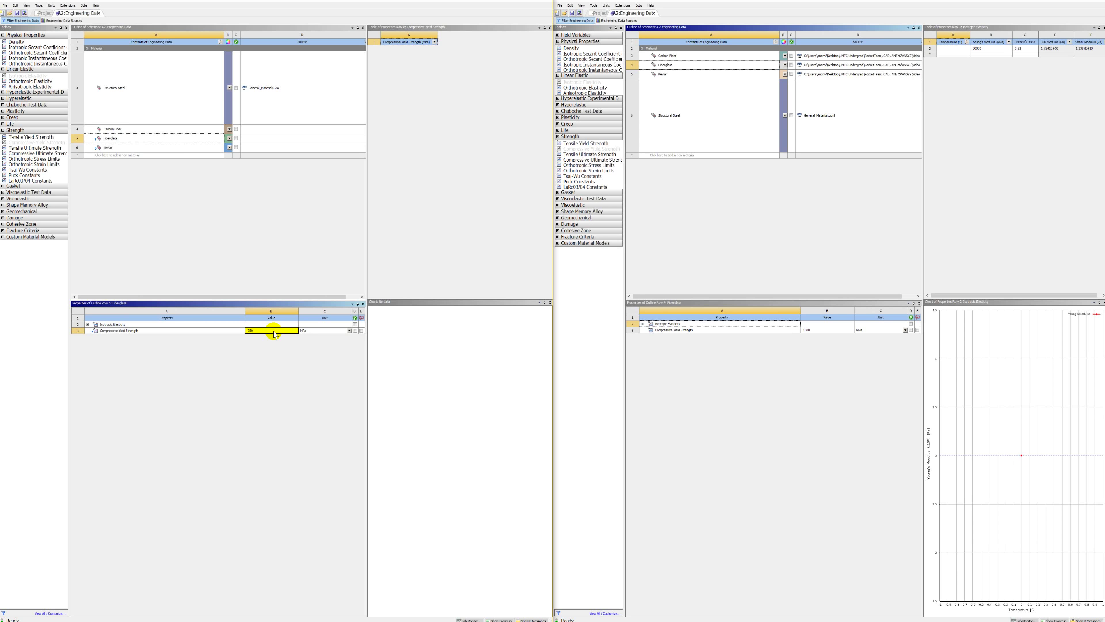
{"action": "key", "text": "Return"}
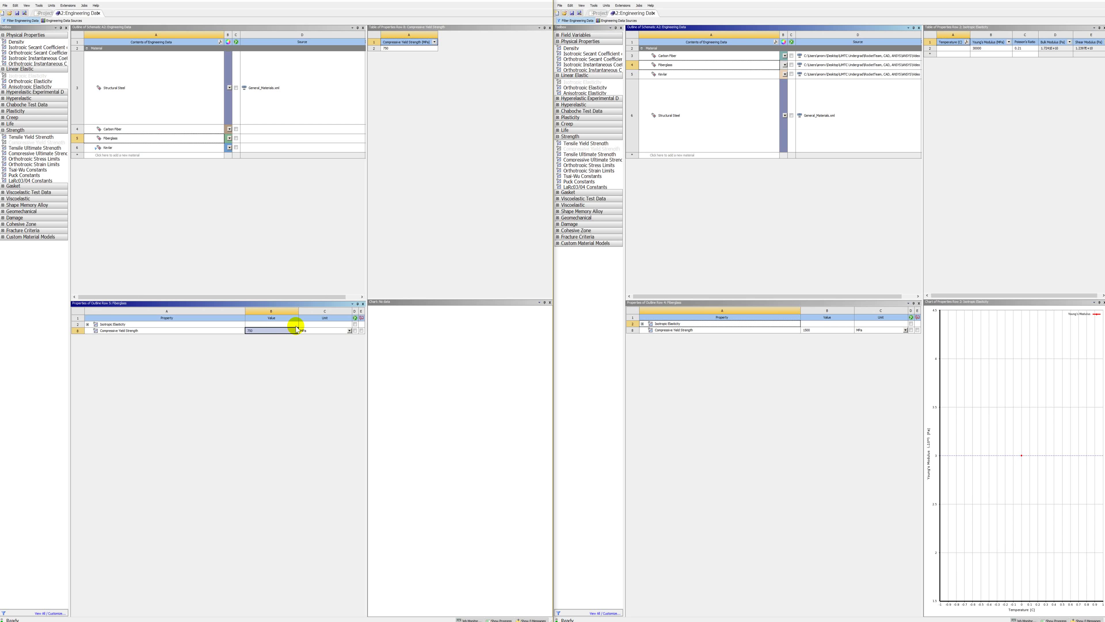
Select Kevlar in both projects and set its Young's modulus to 70000 MPa in the current project
{"action": "left_click", "coordinate": [185, 147]}
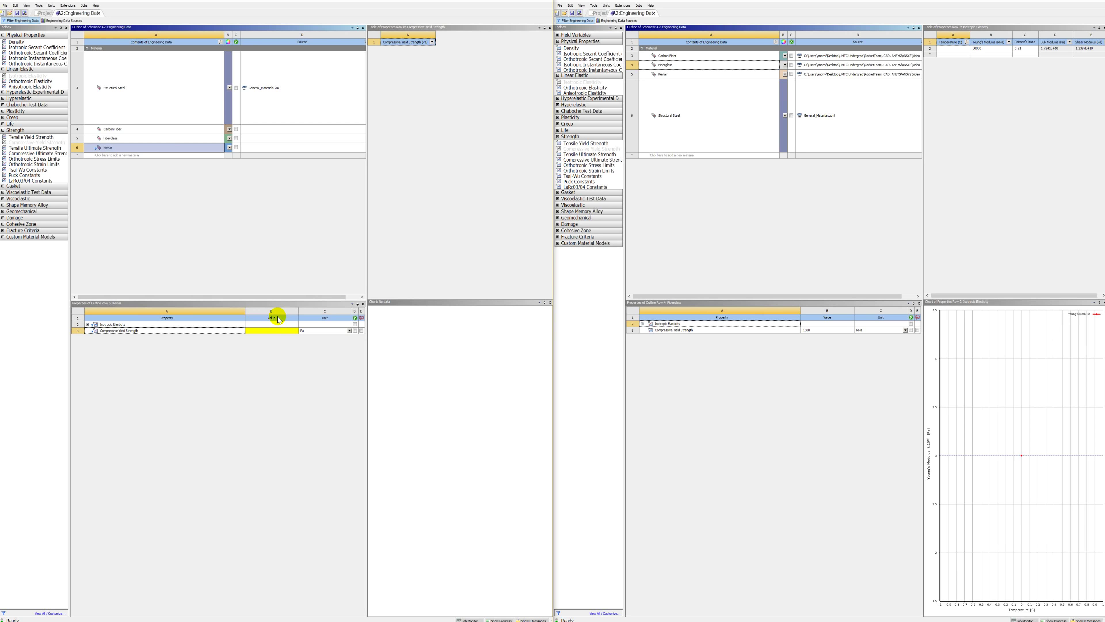
{"action": "left_click", "coordinate": [235, 325]}
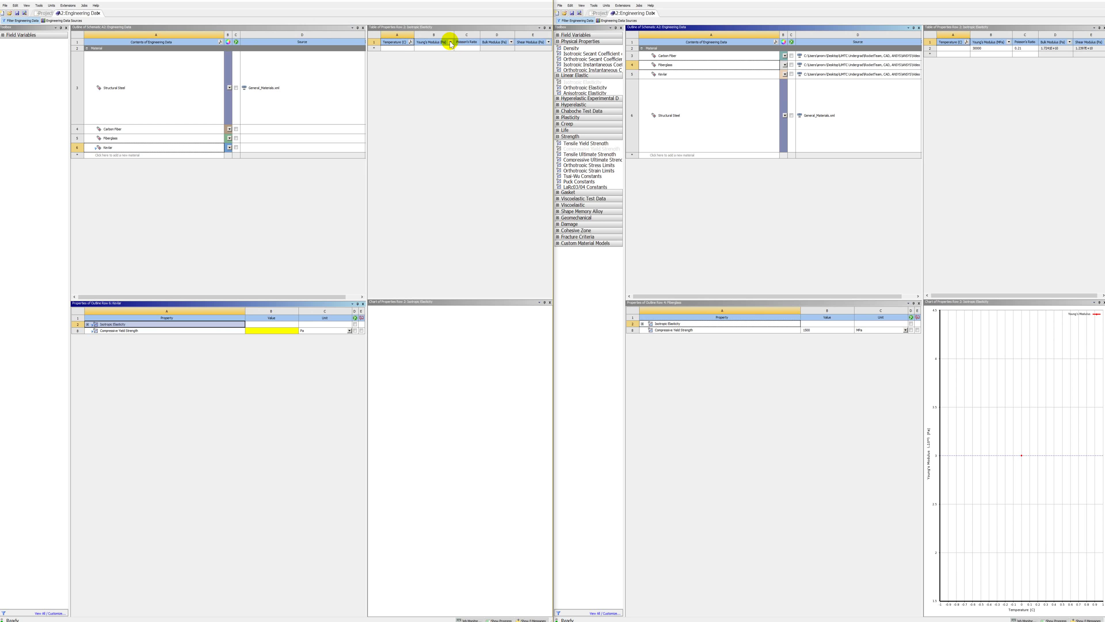
{"action": "left_click", "coordinate": [451, 41]}
{"action": "left_click", "coordinate": [462, 82]}
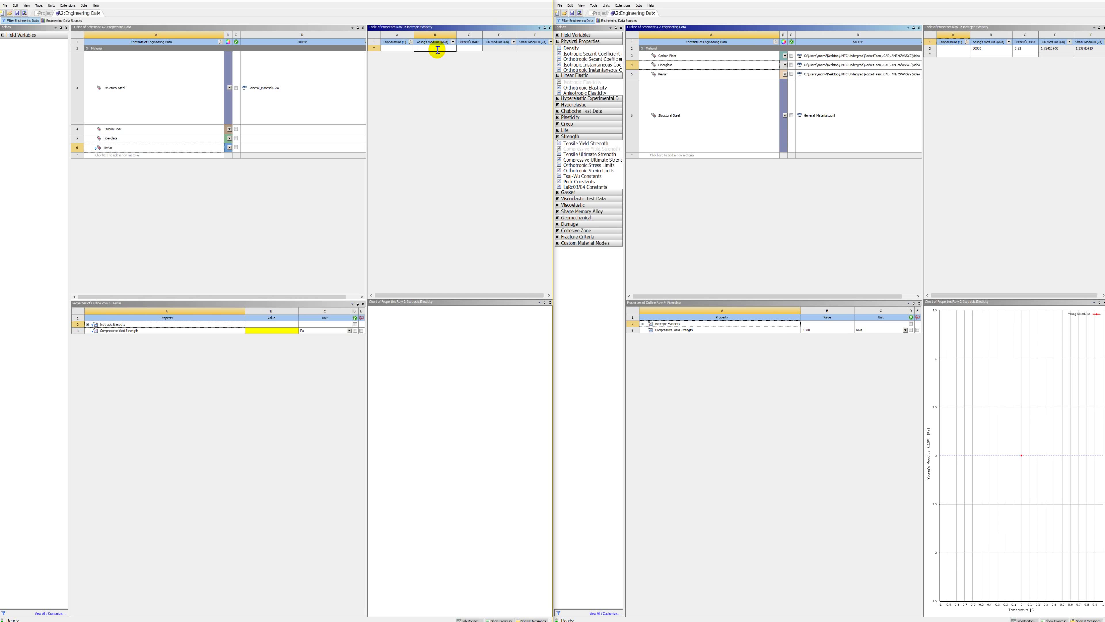
{"action": "left_click", "coordinate": [672, 73]}
{"action": "left_click", "coordinate": [430, 48]}
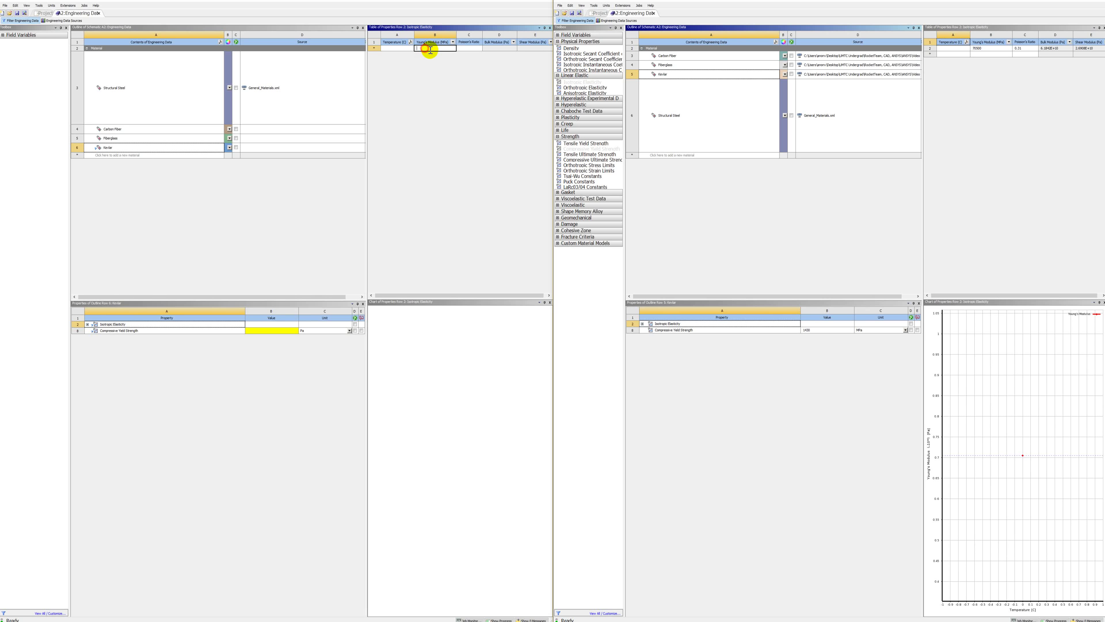
{"action": "key", "text": "Return"}
Set Kevlar's Poisson's ratio to 0.31
{"action": "left_click", "coordinate": [469, 48]}
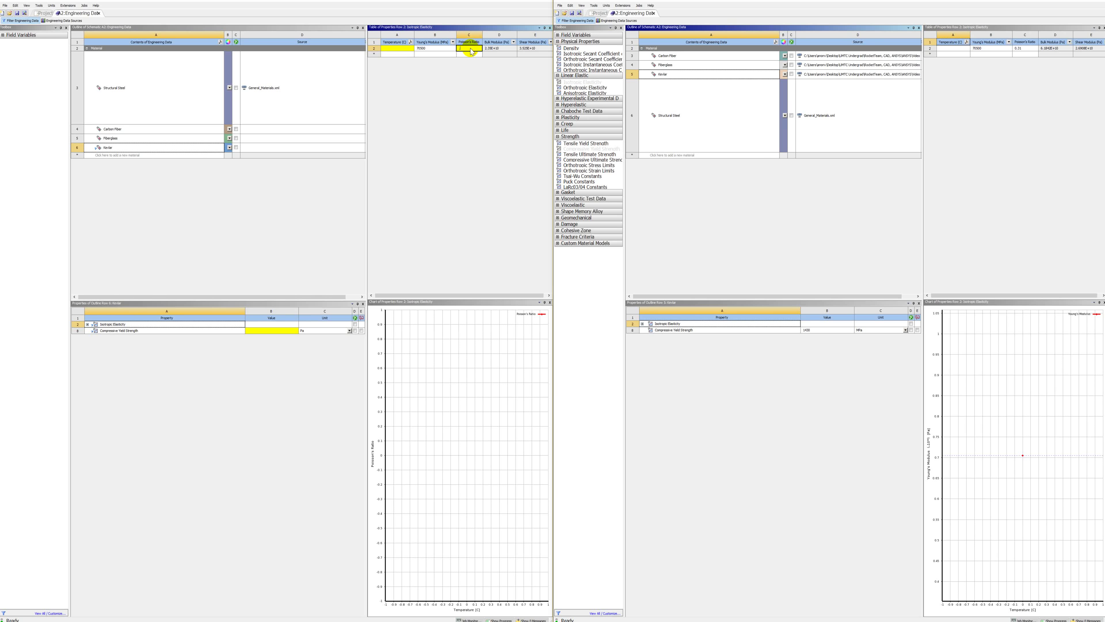
{"action": "type", "text": ".31"}
{"action": "key", "text": "Return"}
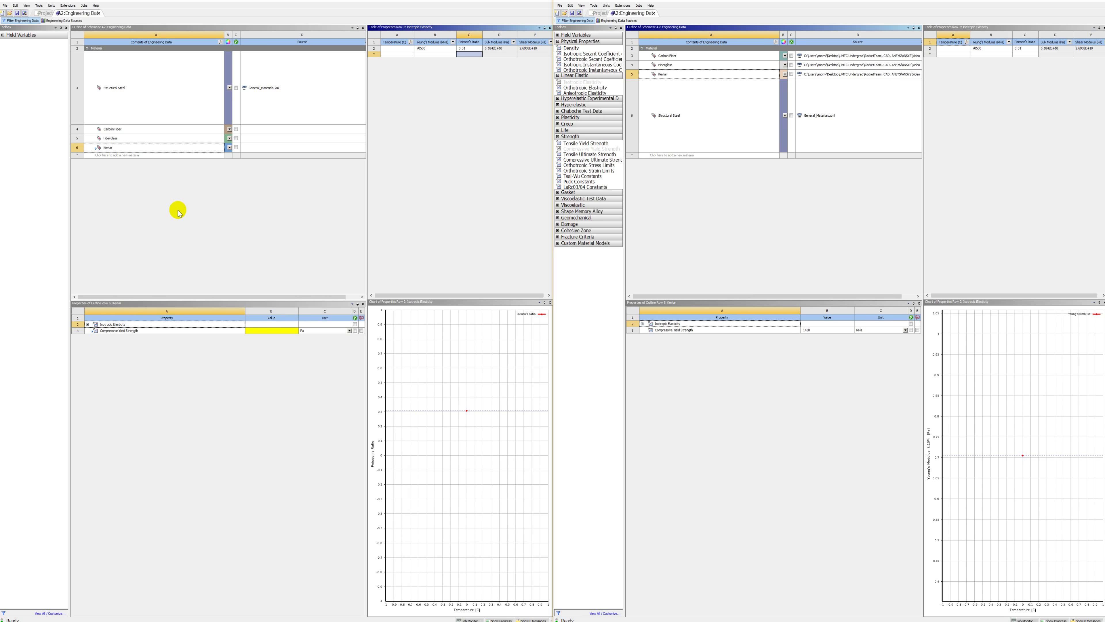
Set Kevlar's compressive yield strength to 715 MPa
{"action": "left_click", "coordinate": [190, 330]}
{"action": "left_click", "coordinate": [350, 330]}
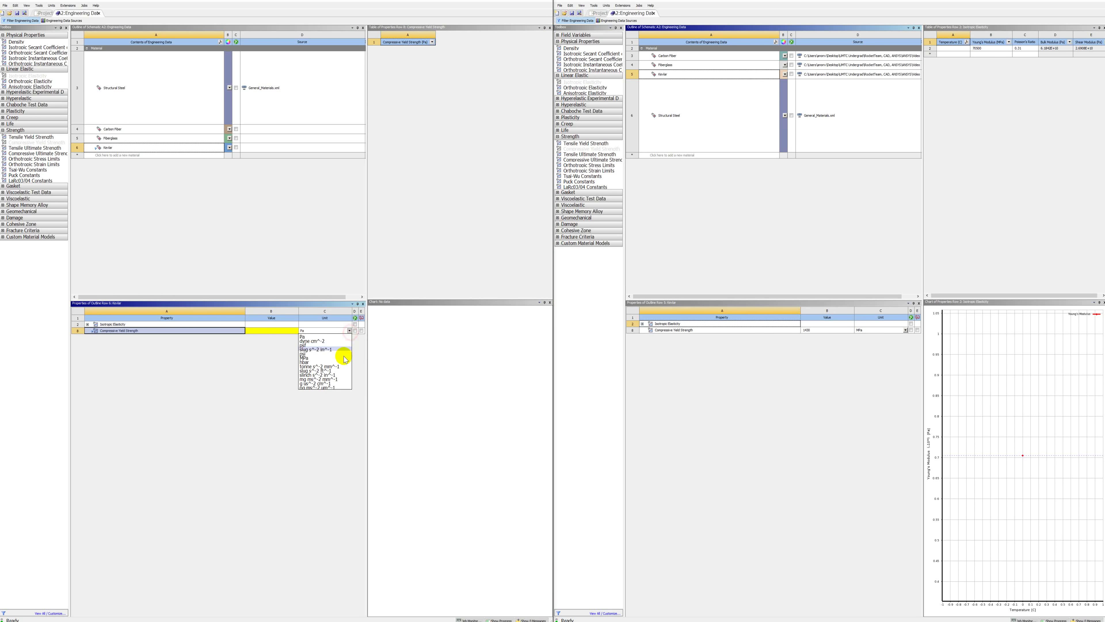
{"action": "left_click", "coordinate": [342, 357]}
{"action": "left_click", "coordinate": [282, 332]}
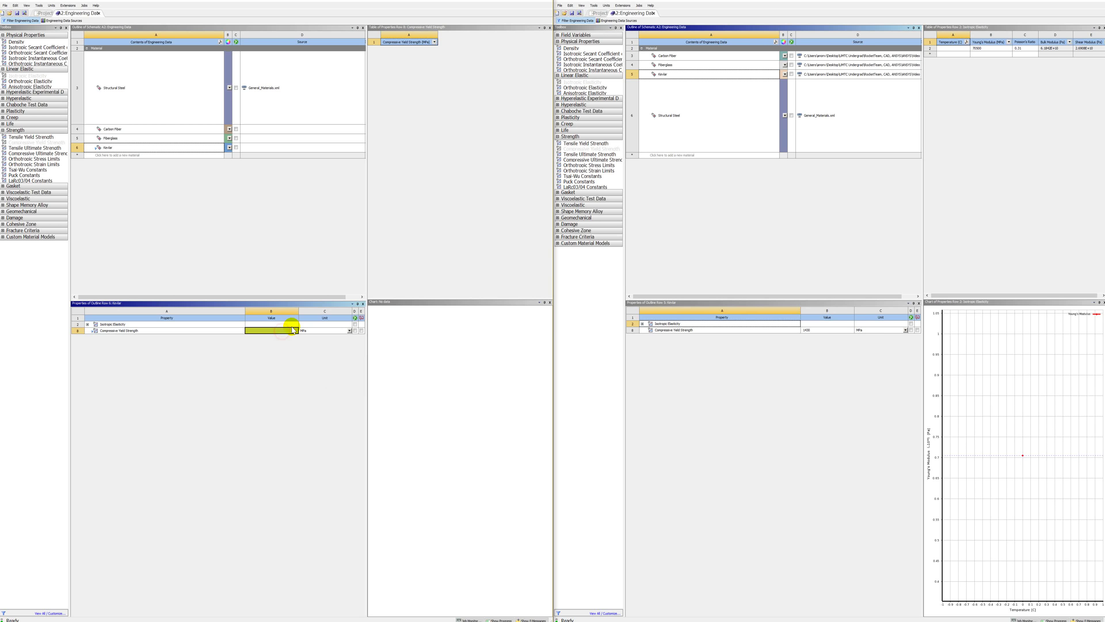
{"action": "type", "text": "715"}
{"action": "key", "text": "Return"}
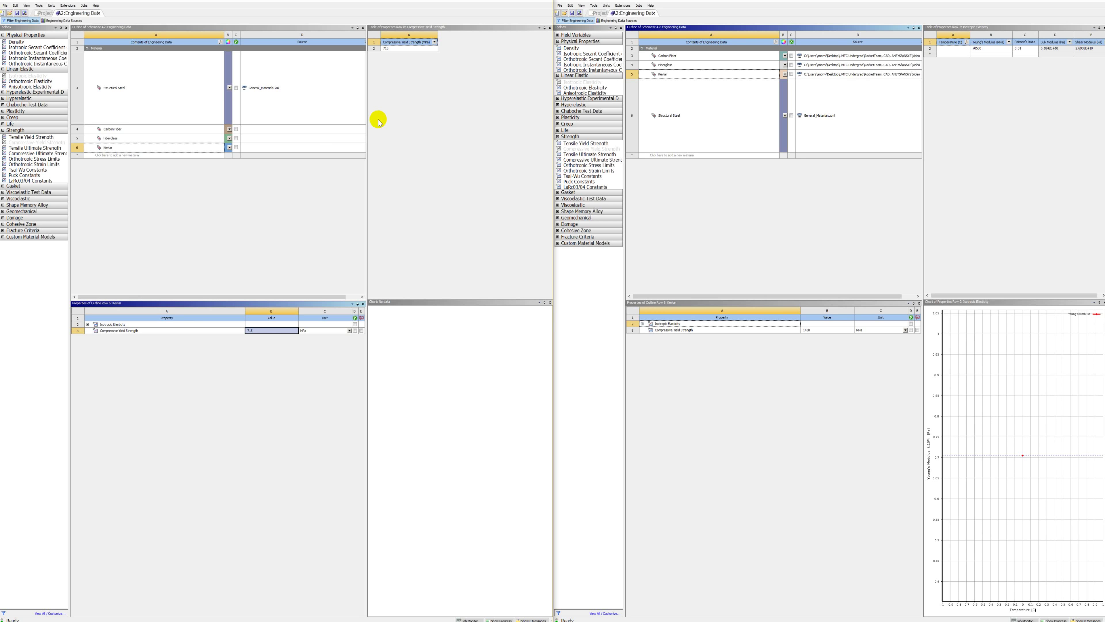
Return to the project schematic, open the Static Structural geometry in DesignModeler and set its length unit to millimeter
{"action": "left_click", "coordinate": [41, 13]}
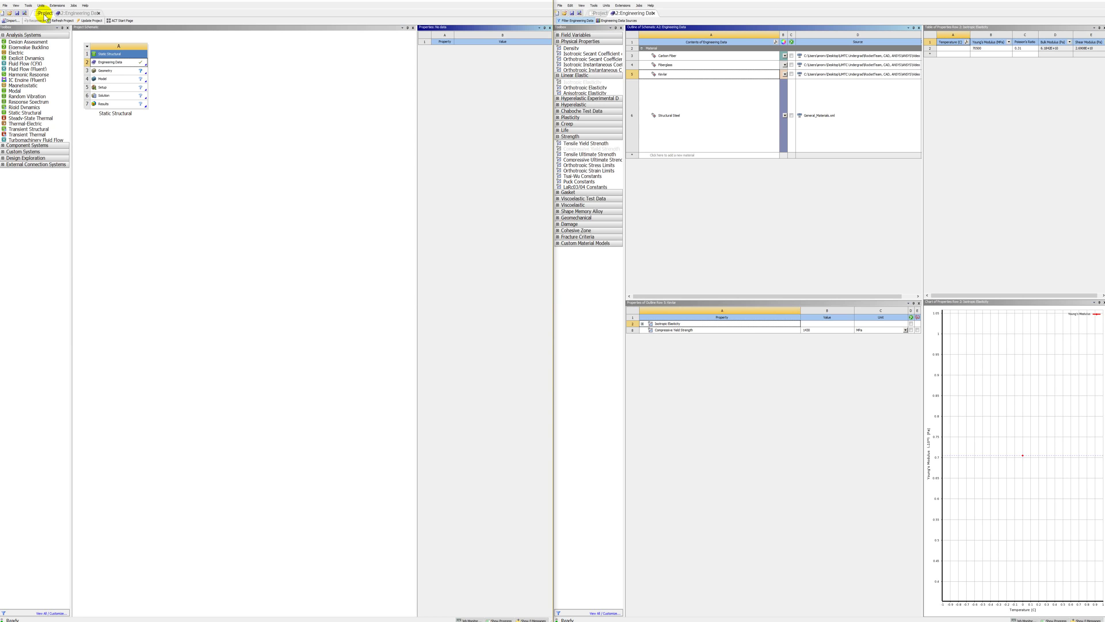
{"action": "double_click", "coordinate": [112, 71]}
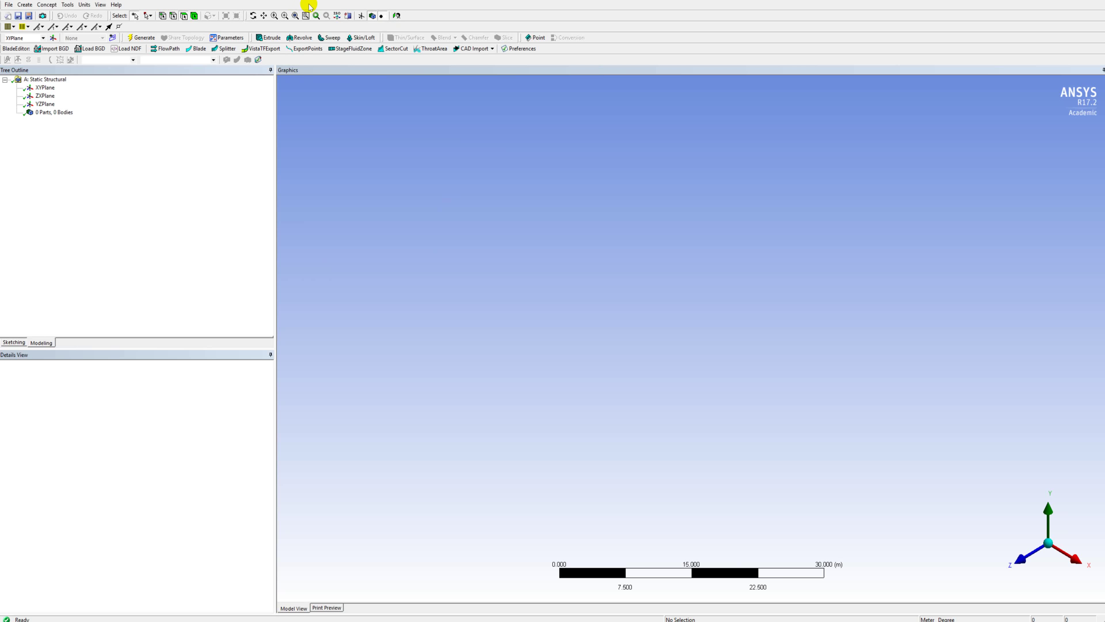
{"action": "left_click", "coordinate": [84, 5]}
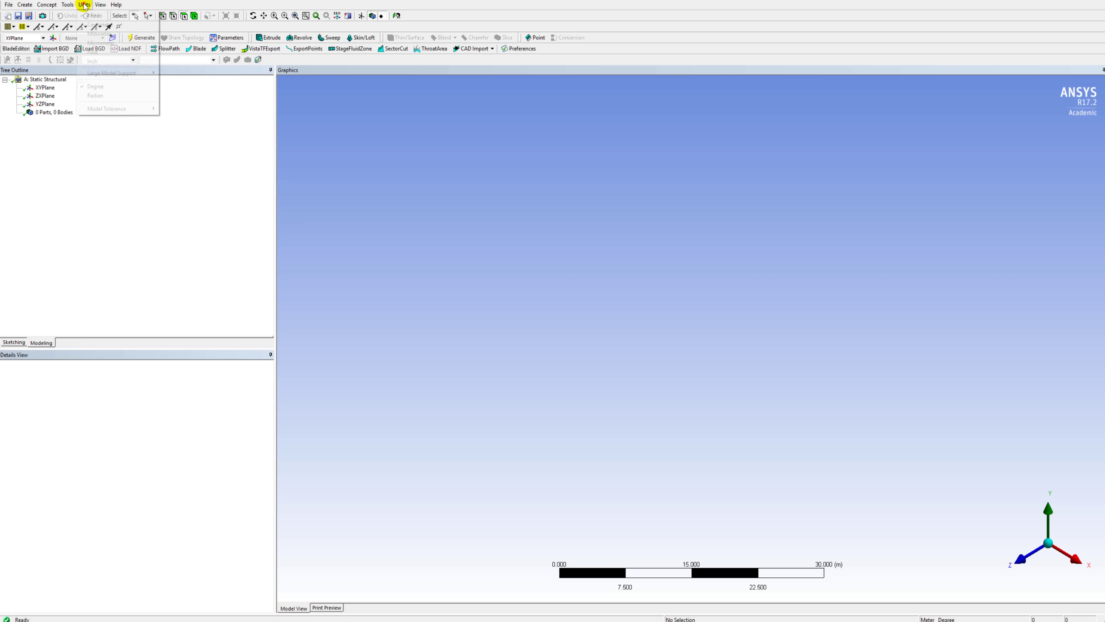
{"action": "left_click", "coordinate": [95, 33]}
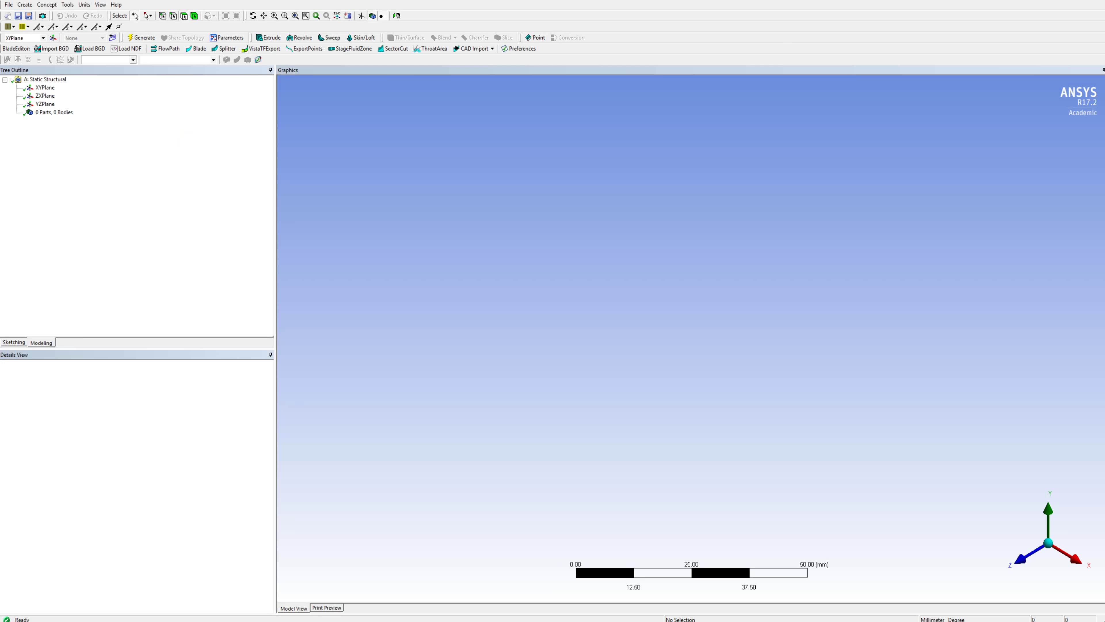
Check the tube dimensions in the Word problem statement, return to DesignModeler and create a new sketch on ZXPlane
{"action": "left_click", "coordinate": [334, 620]}
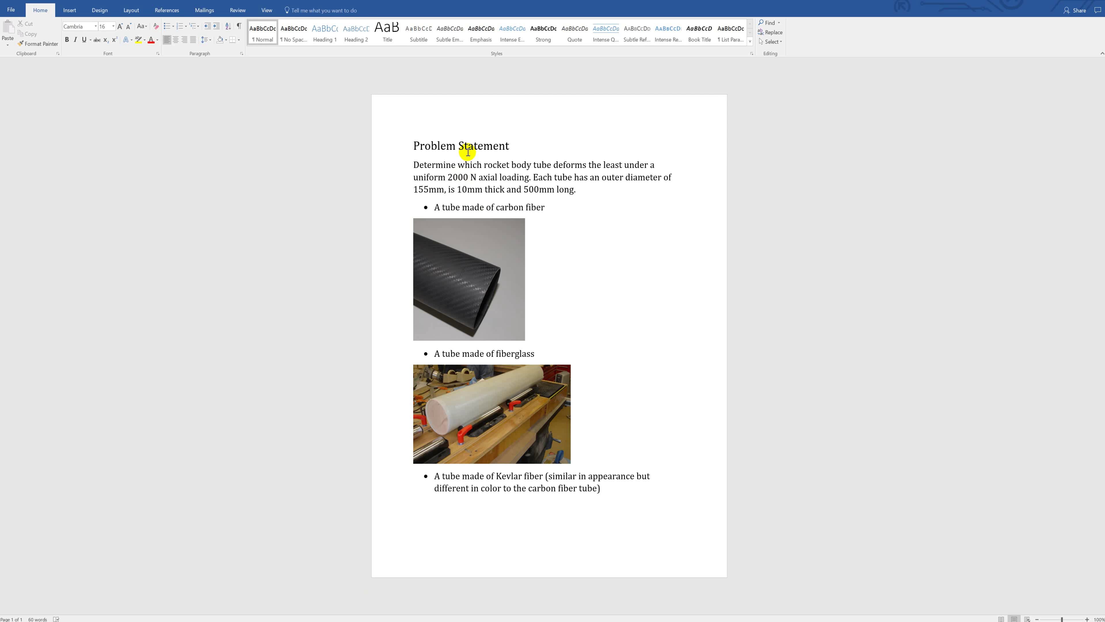
{"action": "left_click", "coordinate": [335, 621]}
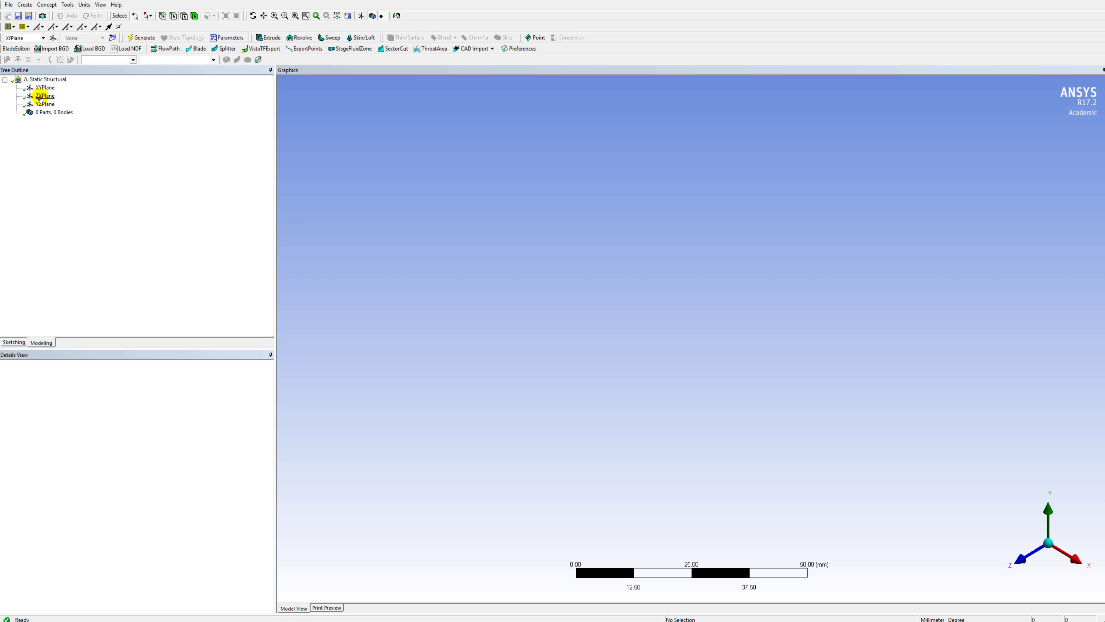
{"action": "left_click", "coordinate": [44, 96]}
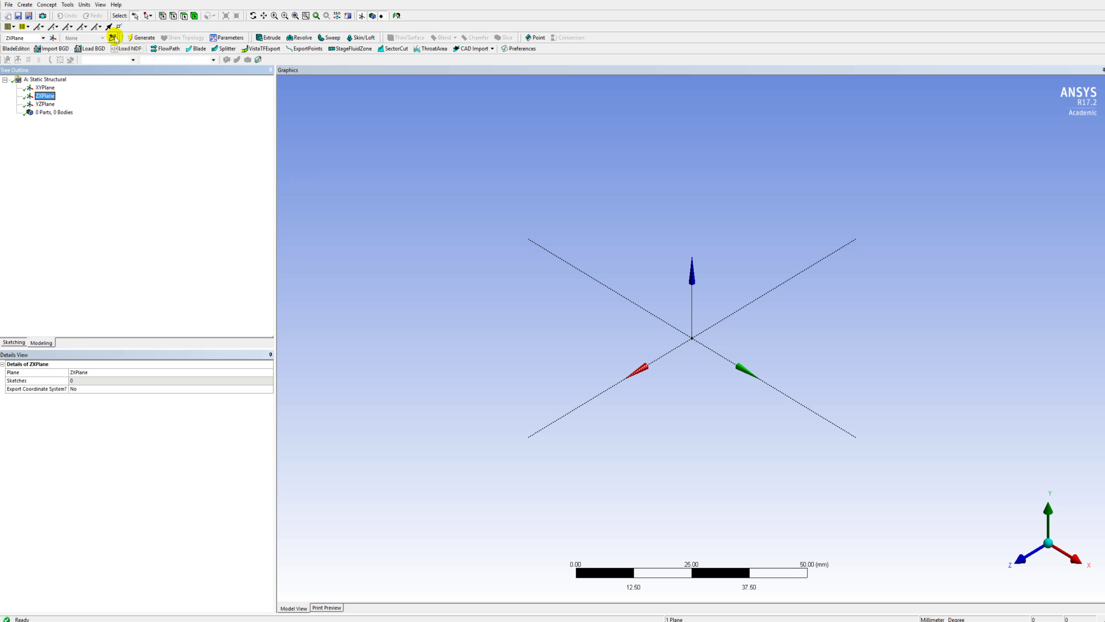
{"action": "left_click", "coordinate": [114, 38]}
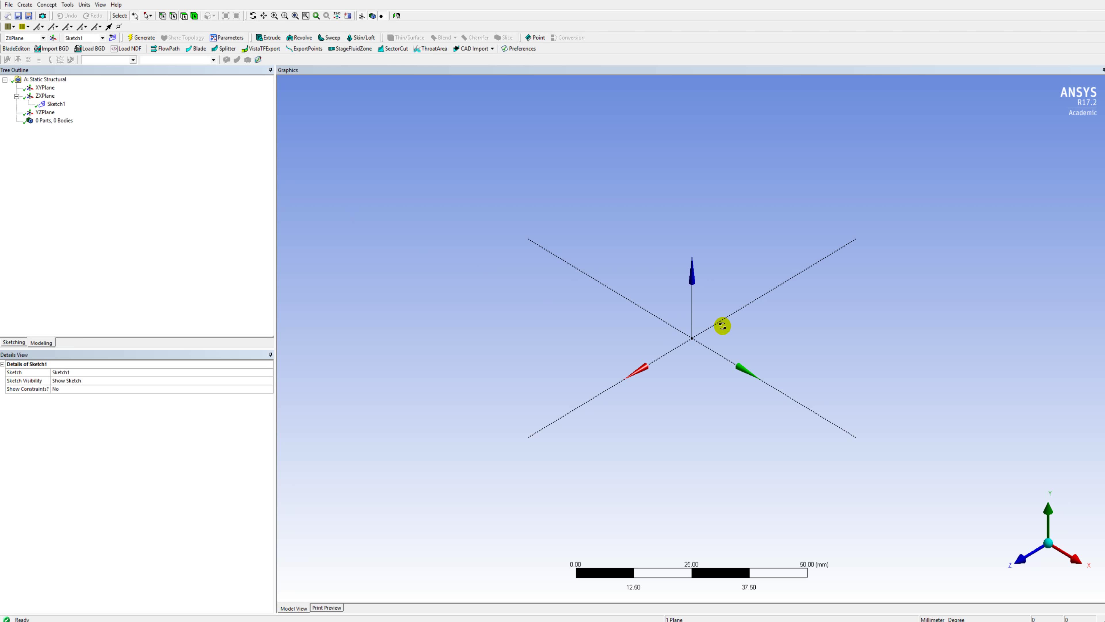
Draw two concentric circles to one side of the origin, about 204 mm and 156 mm in diameter
{"action": "middle_click_drag", "start_coordinate": [724, 351], "coordinate": [729, 379]}
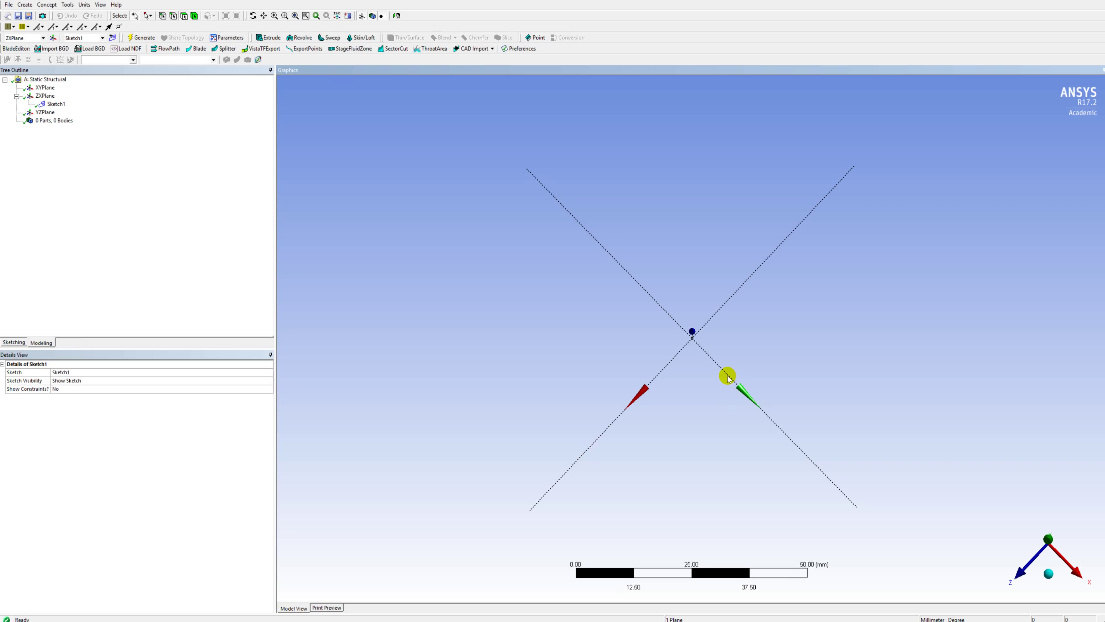
{"action": "scroll", "coordinate": [720, 359], "scroll_direction": "down", "scroll_amount": 8}
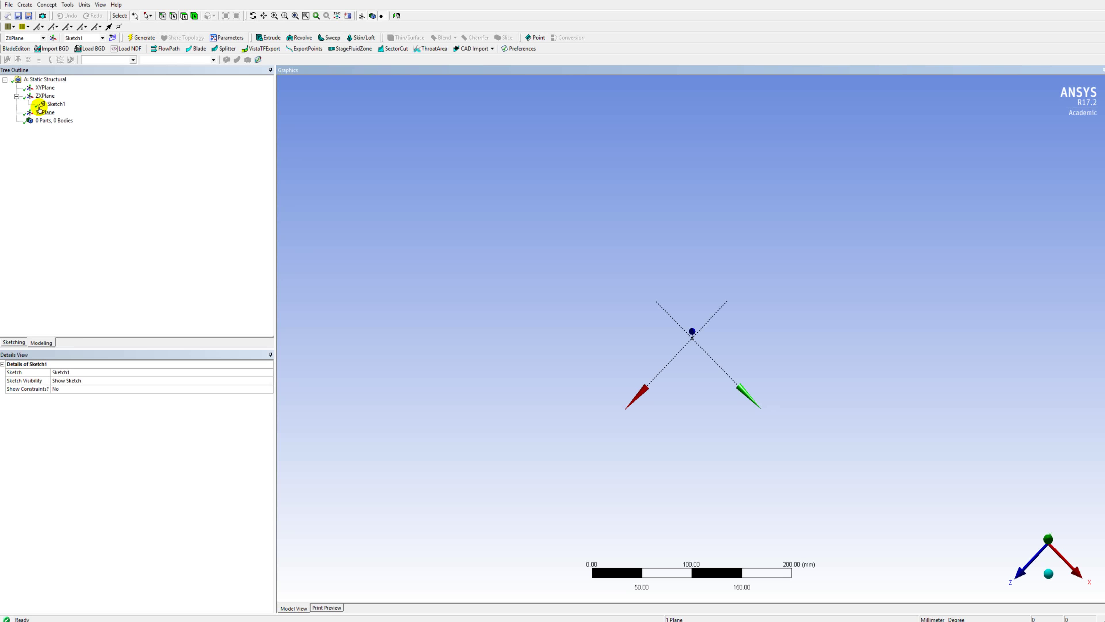
{"action": "left_click", "coordinate": [14, 343]}
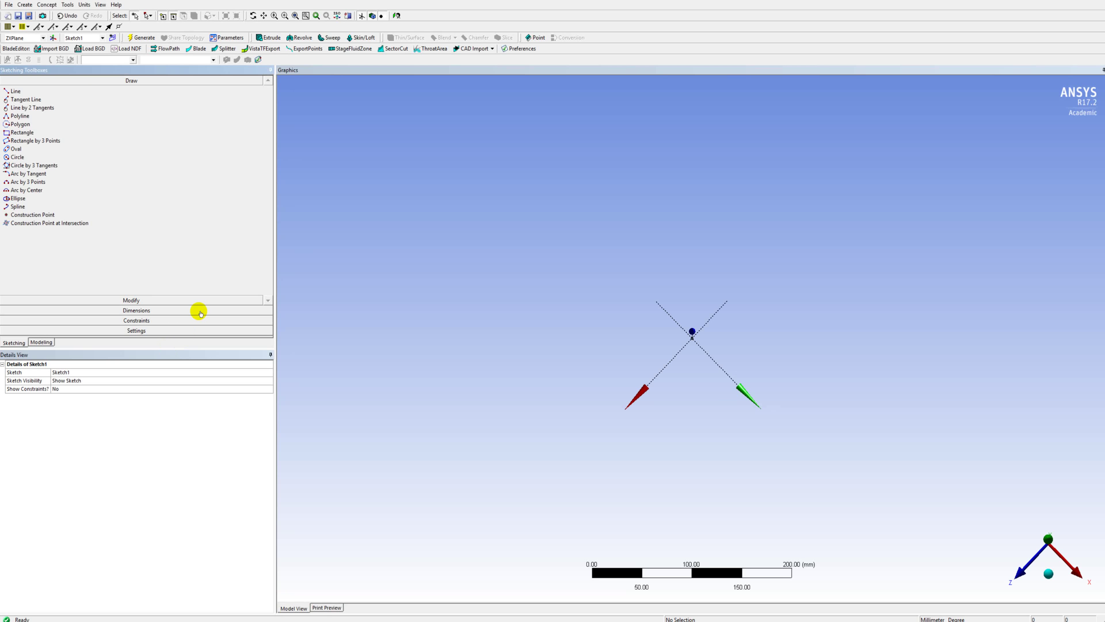
{"action": "left_click", "coordinate": [18, 157]}
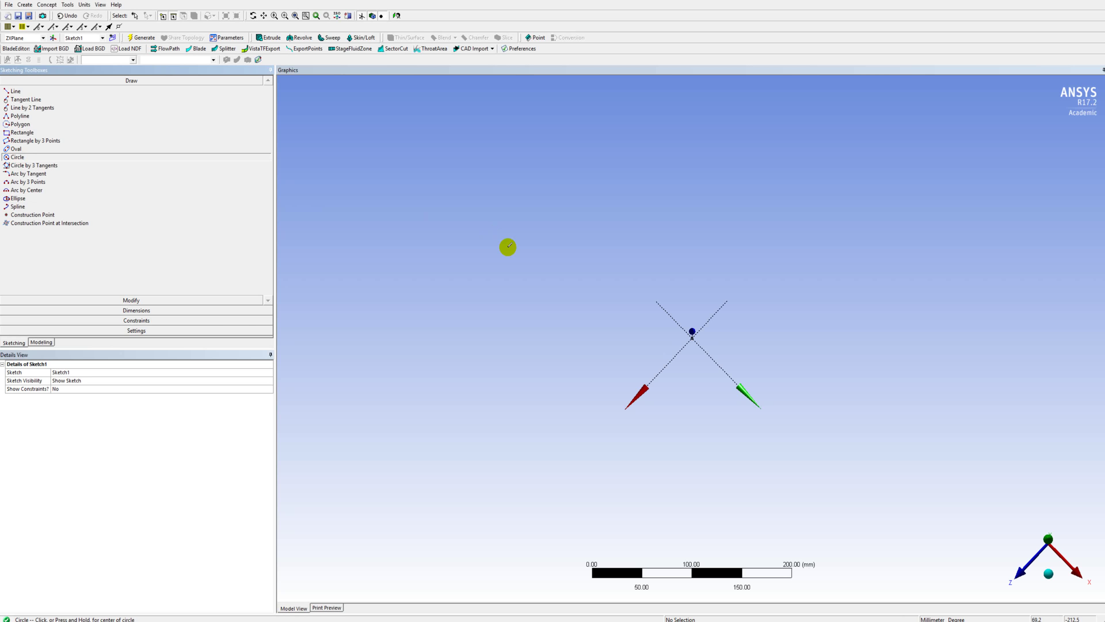
{"action": "left_click", "coordinate": [538, 334]}
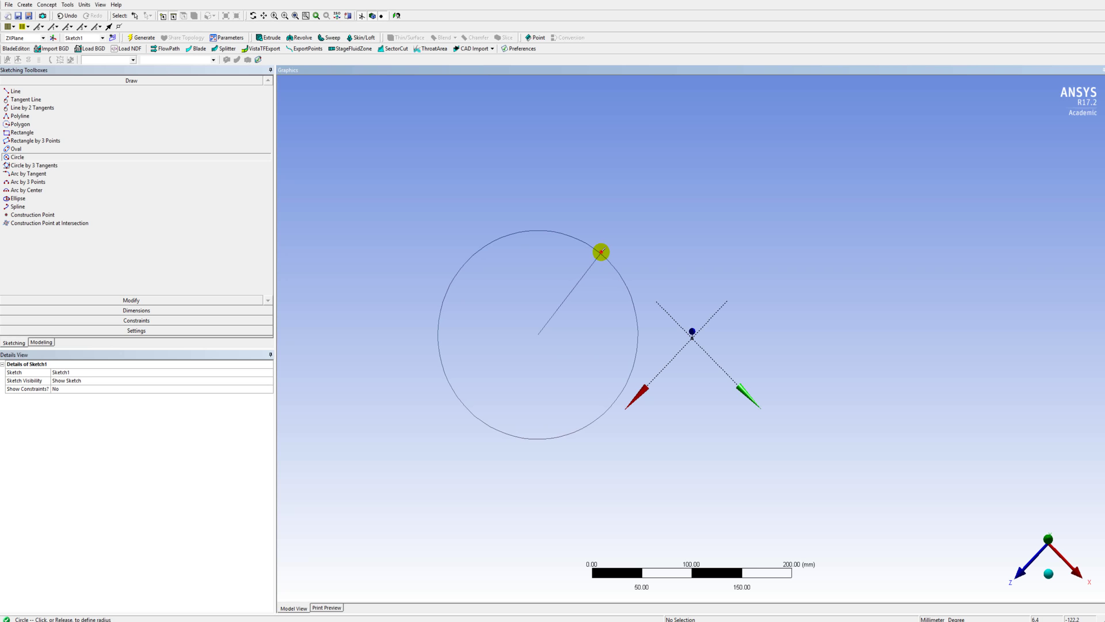
{"action": "left_click", "coordinate": [600, 250]}
{"action": "left_click", "coordinate": [538, 334]}
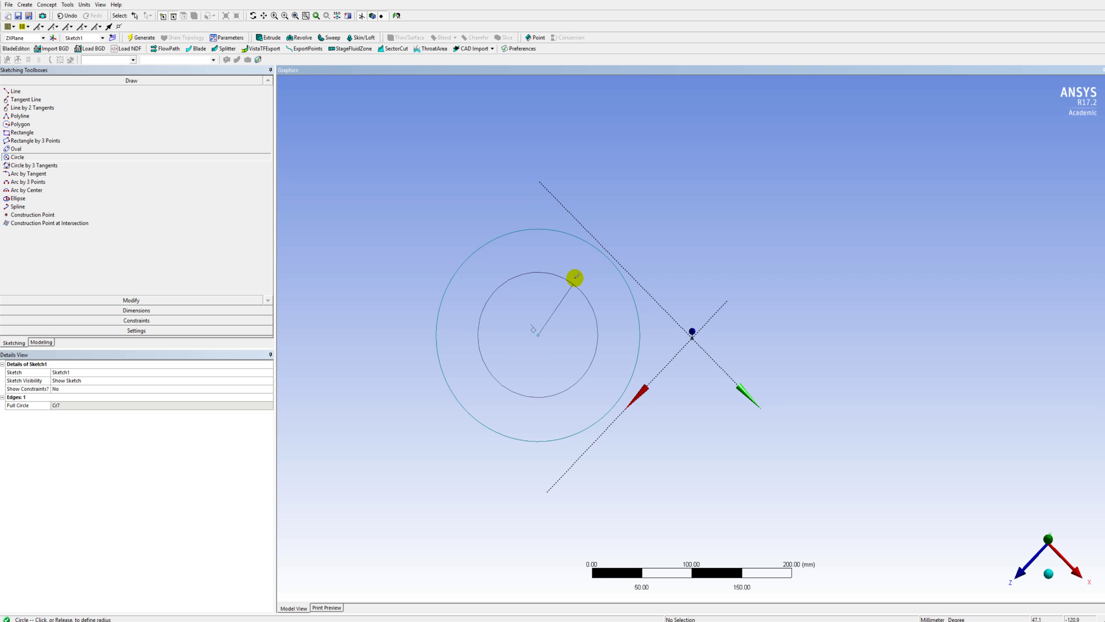
{"action": "left_click", "coordinate": [581, 266]}
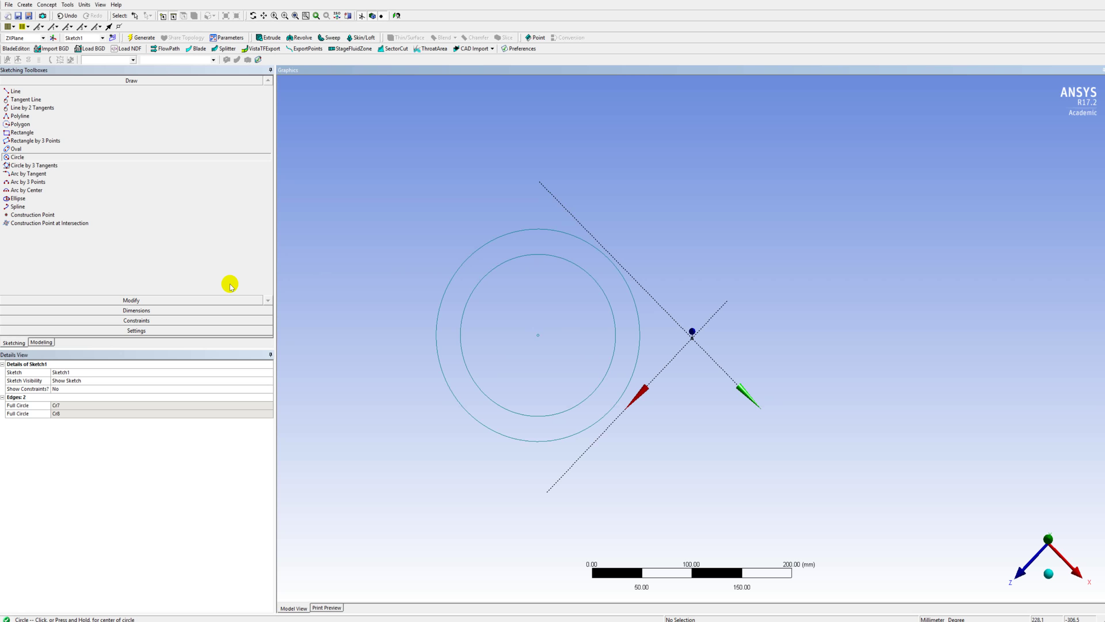
Dimension the inner circle's diameter and set it to 145 mm
{"action": "left_click", "coordinate": [133, 310]}
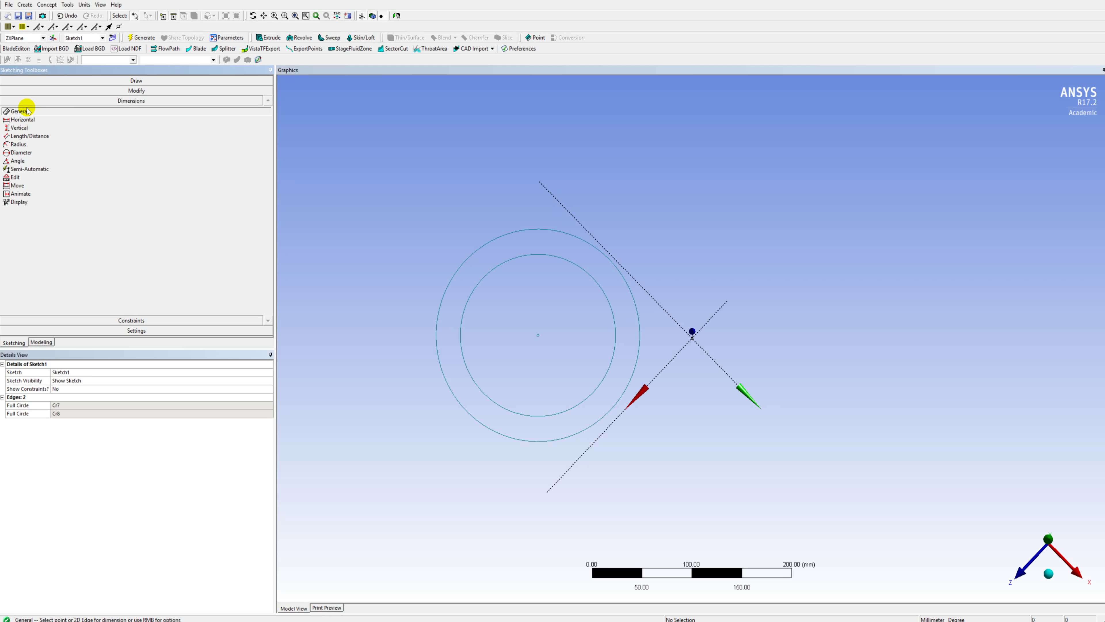
{"action": "left_click", "coordinate": [19, 153]}
{"action": "left_click", "coordinate": [523, 258]}
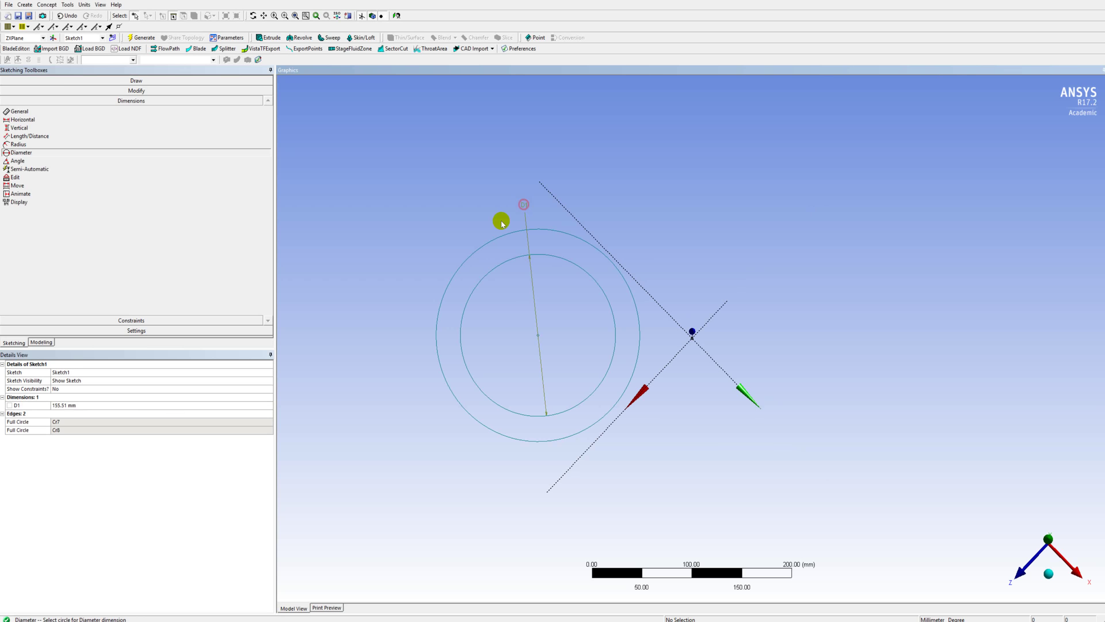
{"action": "left_click", "coordinate": [131, 403]}
{"action": "type", "text": "14"}
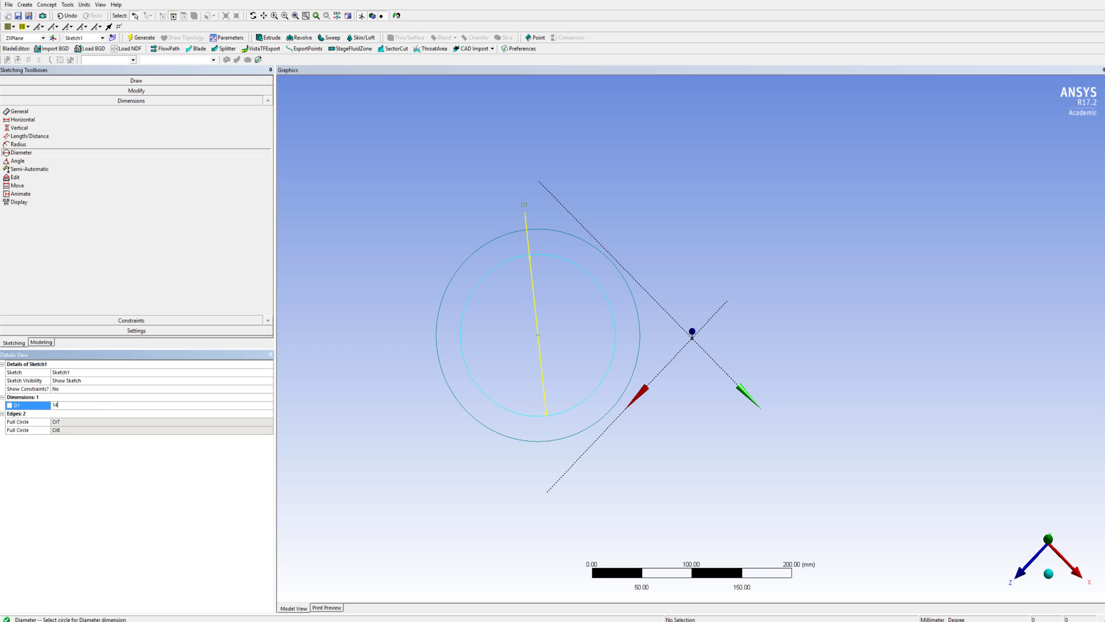
{"action": "type", "text": "5"}
{"action": "key", "text": "Return"}
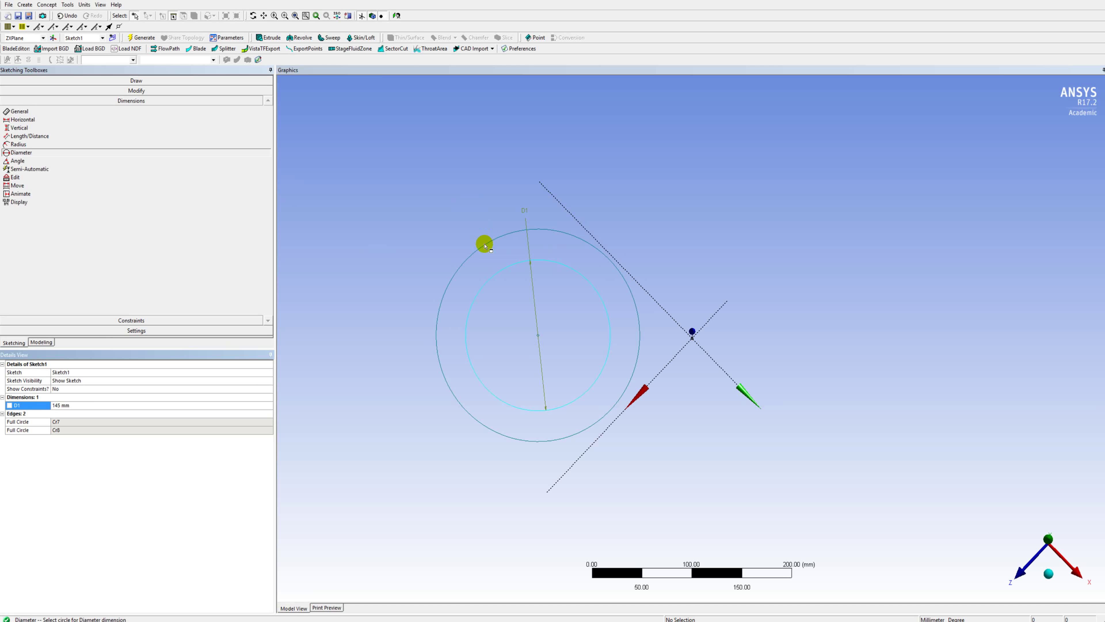
Dimension the outer circle's diameter and set it to 155 mm
{"action": "left_click", "coordinate": [485, 246]}
{"action": "left_click", "coordinate": [77, 413]}
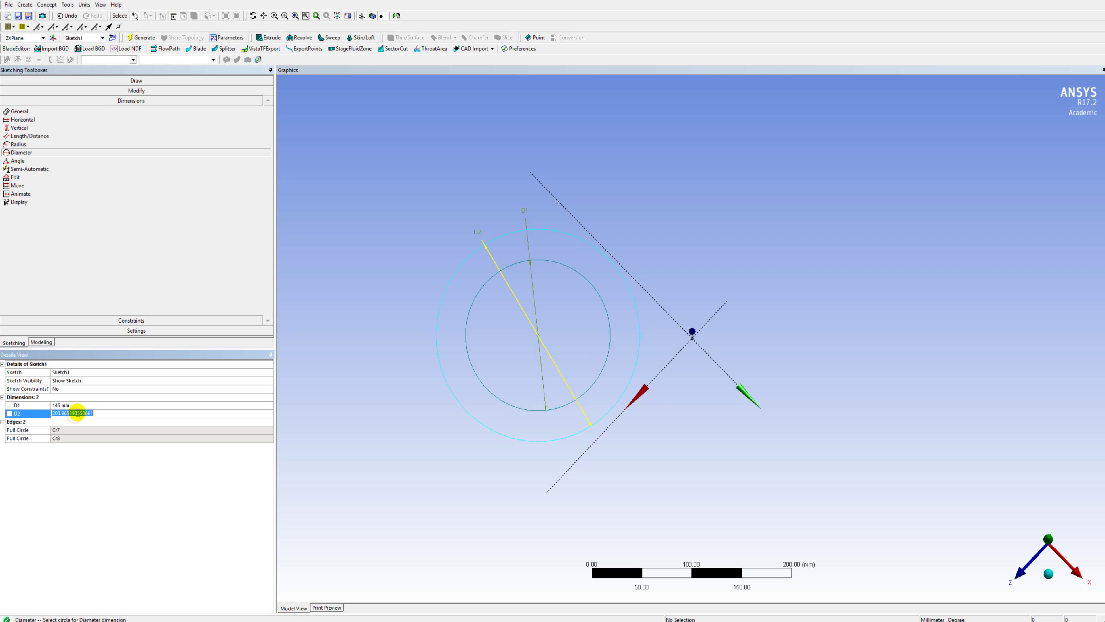
{"action": "type", "text": "155"}
{"action": "key", "text": "Return"}
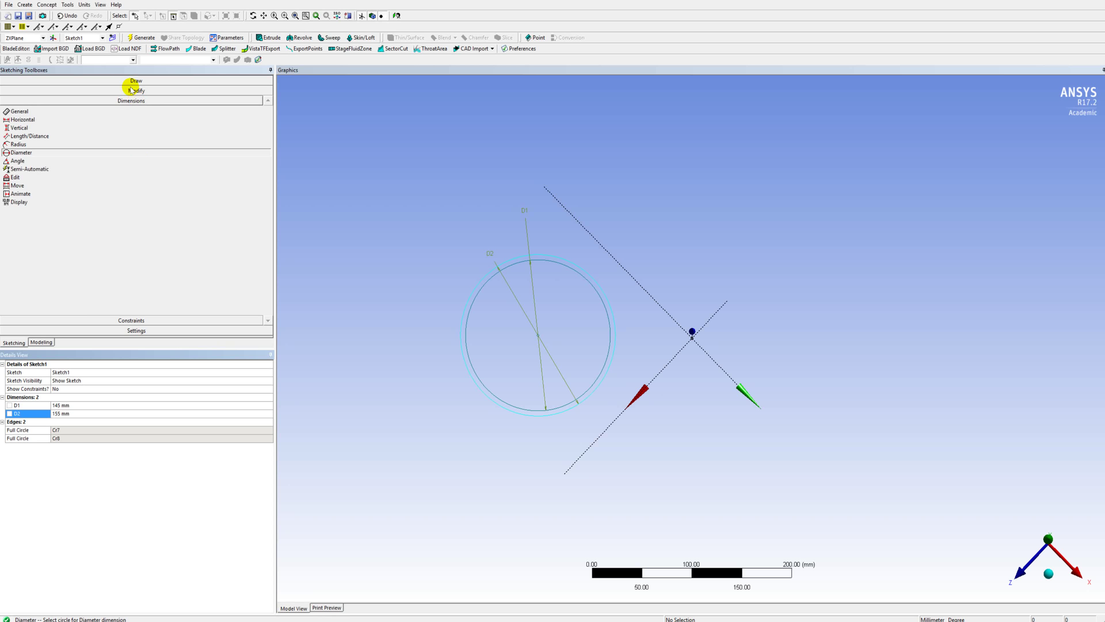
Draw a second pair of concentric circles in Sketch1, clear of the first pair and on the other side of the origin
{"action": "left_click", "coordinate": [121, 80]}
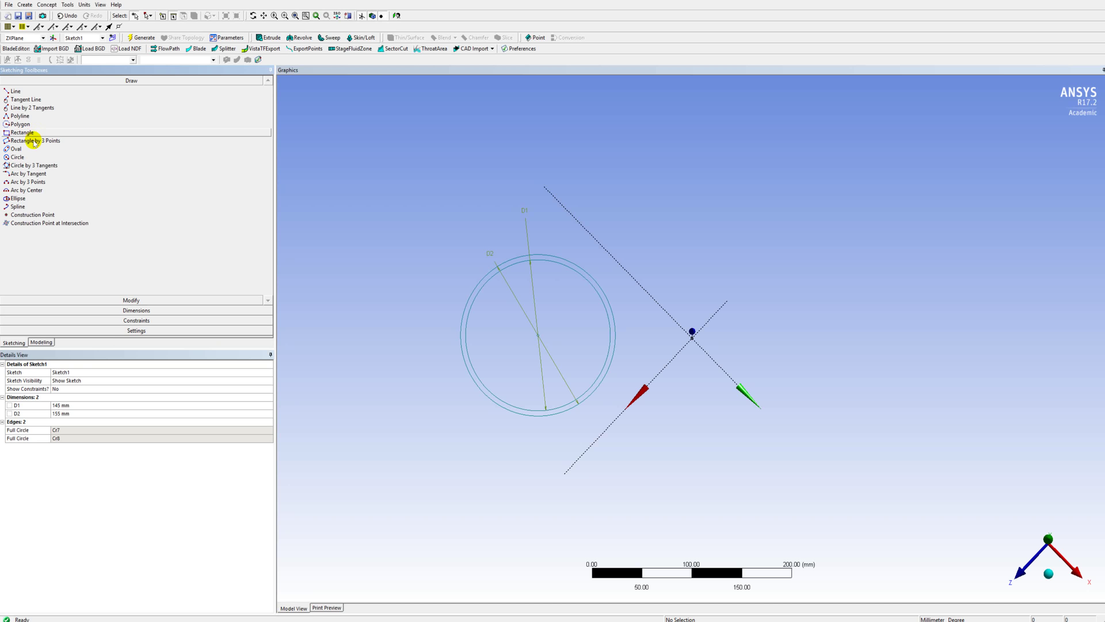
{"action": "left_click", "coordinate": [26, 157]}
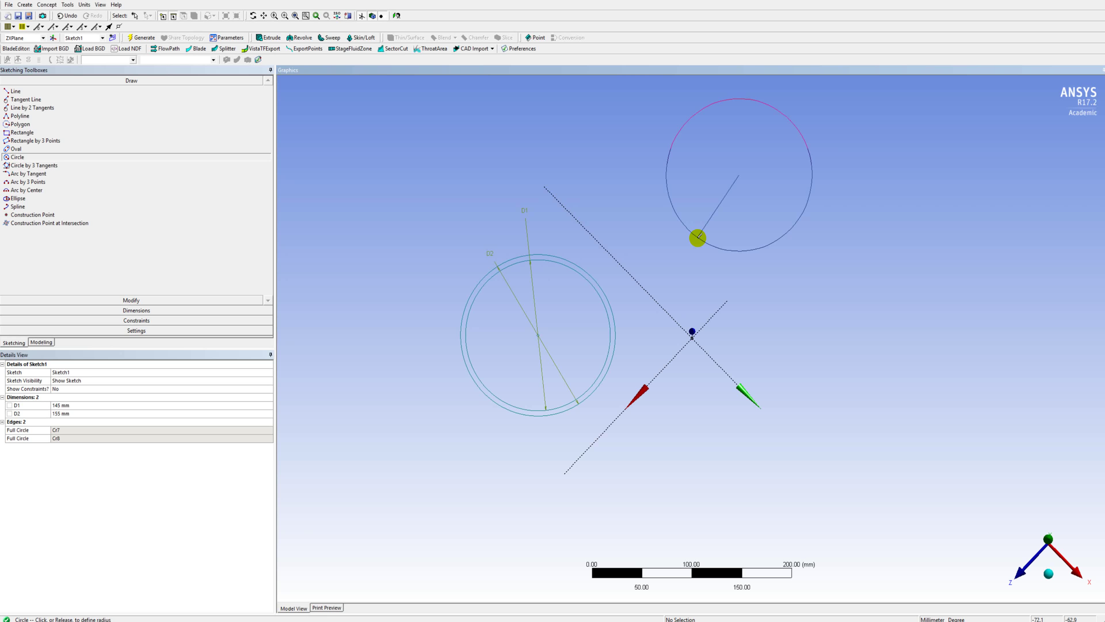
{"action": "left_click", "coordinate": [686, 225]}
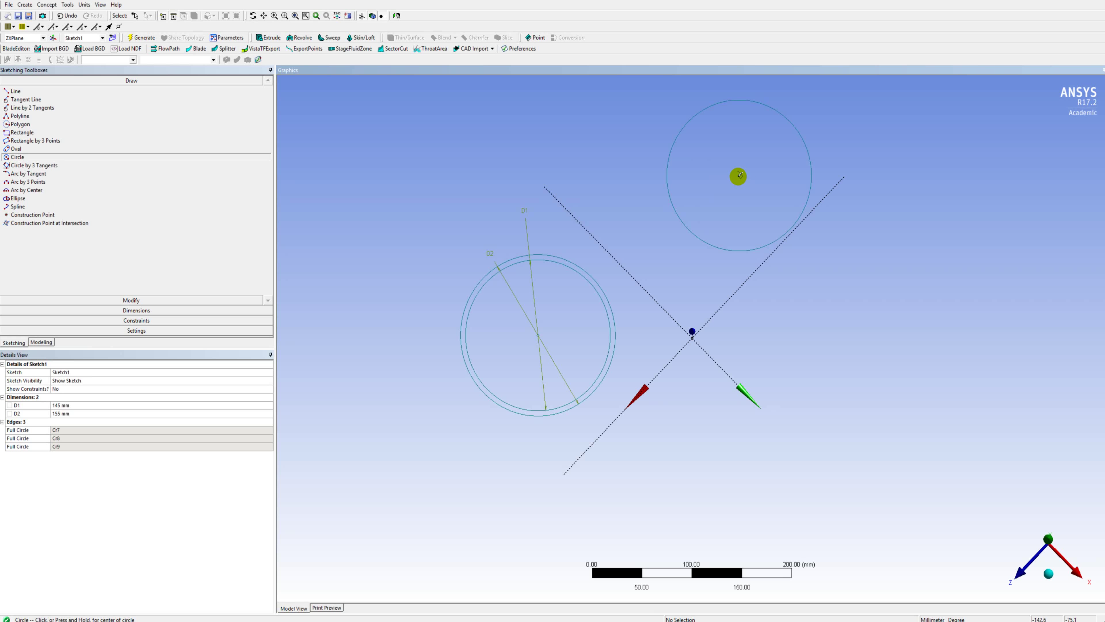
{"action": "scroll", "coordinate": [750, 165], "scroll_direction": "up", "scroll_amount": 2}
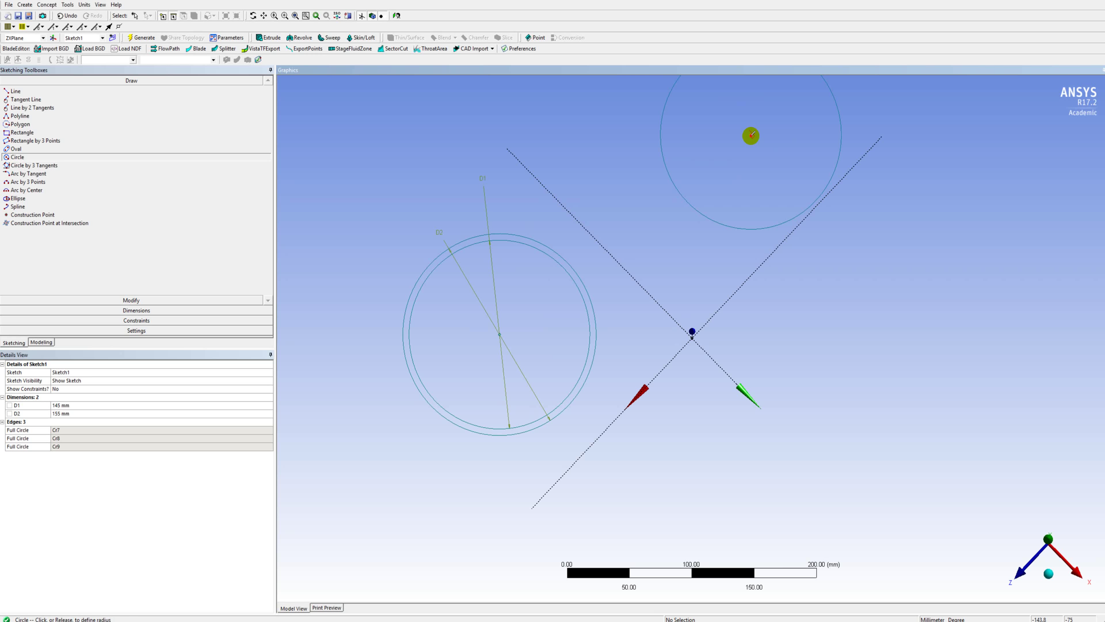
{"action": "left_click", "coordinate": [685, 208]}
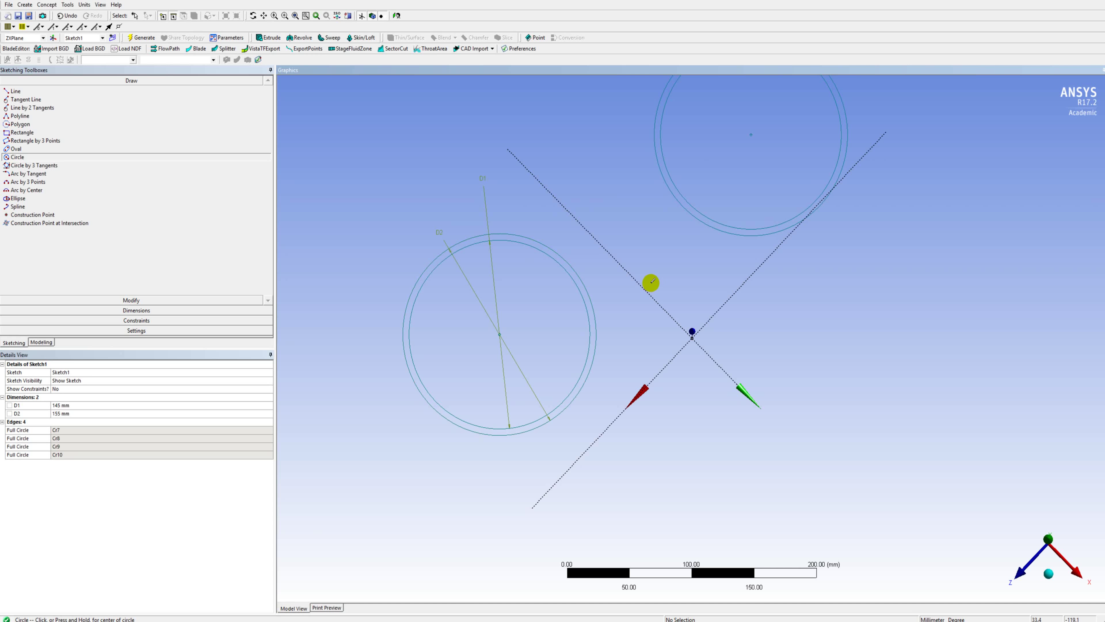
Draw a third pair of concentric circles in Sketch1, clear of the other two pairs and matching the first pair's 145 mm and 155 mm diameters
{"action": "scroll", "coordinate": [702, 296], "scroll_direction": "down", "scroll_amount": 1}
{"action": "scroll", "coordinate": [770, 353], "scroll_direction": "down", "scroll_amount": 2}
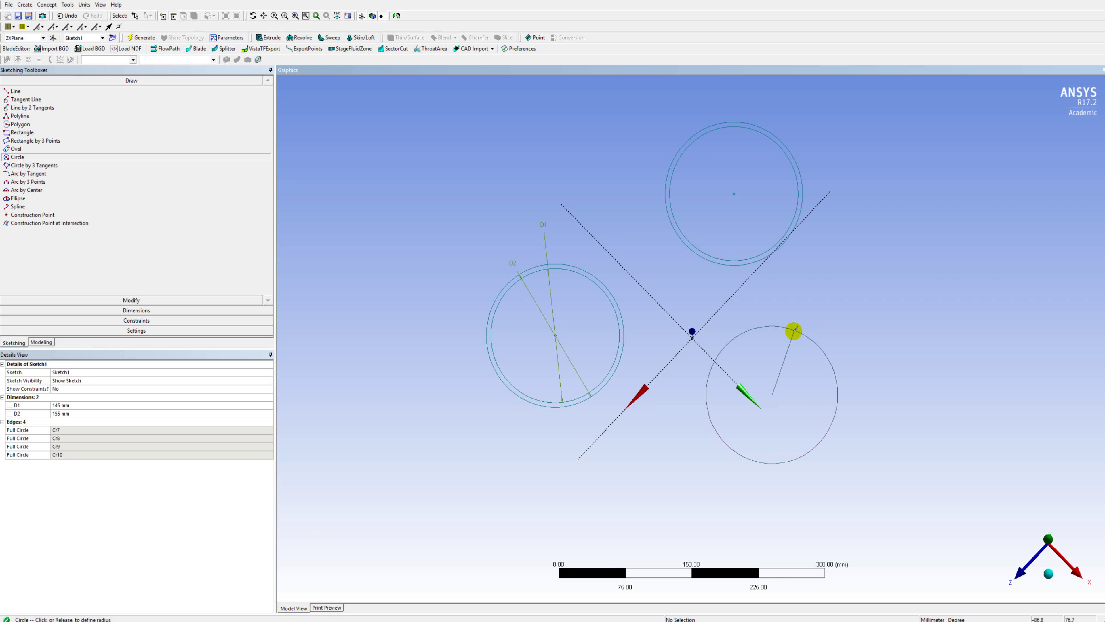
{"action": "left_click", "coordinate": [793, 331]}
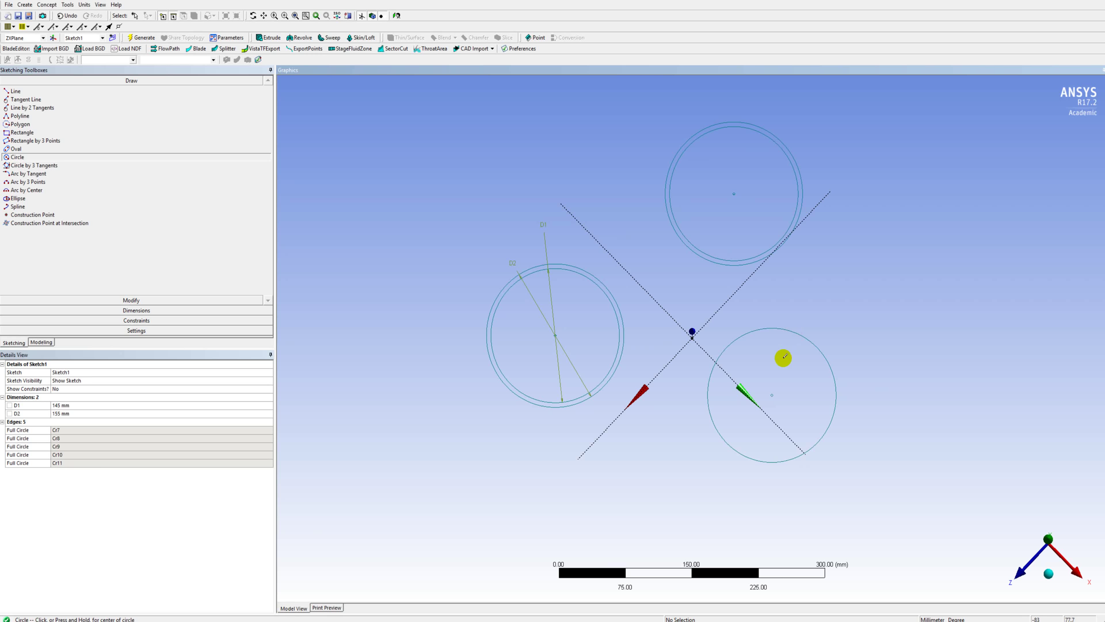
{"action": "left_click", "coordinate": [773, 394]}
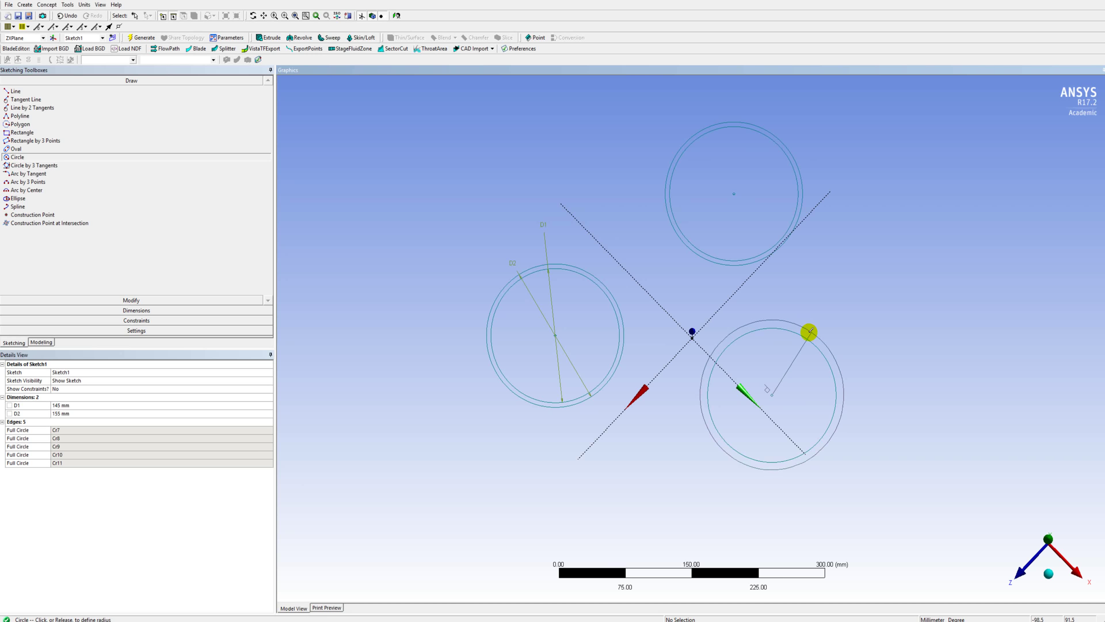
{"action": "left_click", "coordinate": [808, 333]}
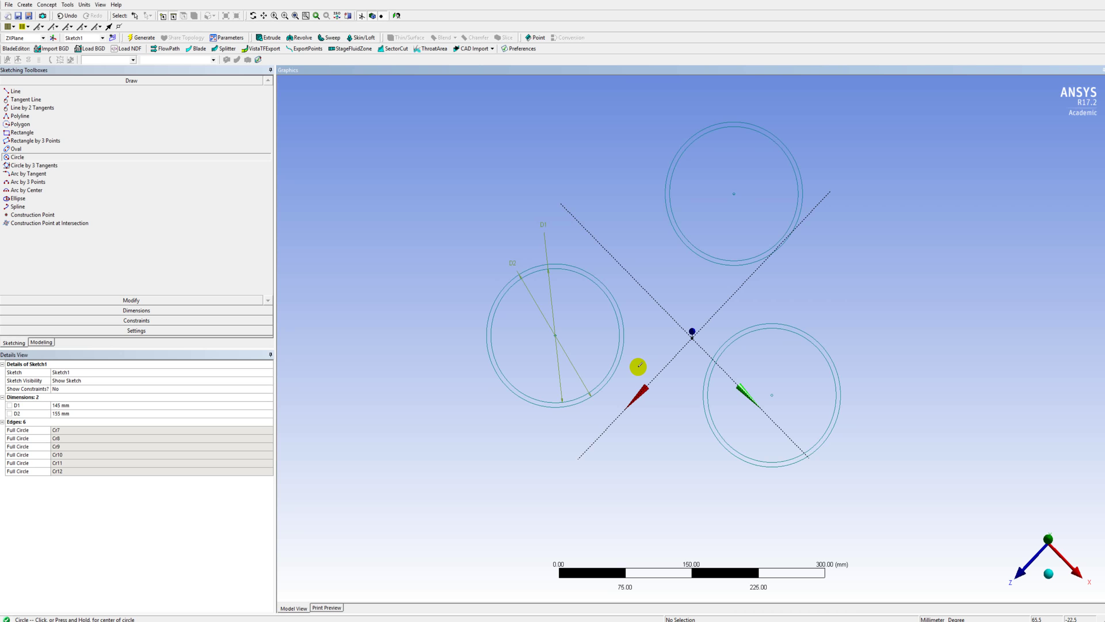
Extrude Sketch1 to a depth of 500 mm and generate the three tube bodies
{"action": "mouse_move", "coordinate": [659, 413]}
{"action": "middle_mouse_down"}
{"action": "mouse_move", "coordinate": [657, 299]}
{"action": "mouse_move", "coordinate": [595, 341]}
{"action": "middle_mouse_up"}
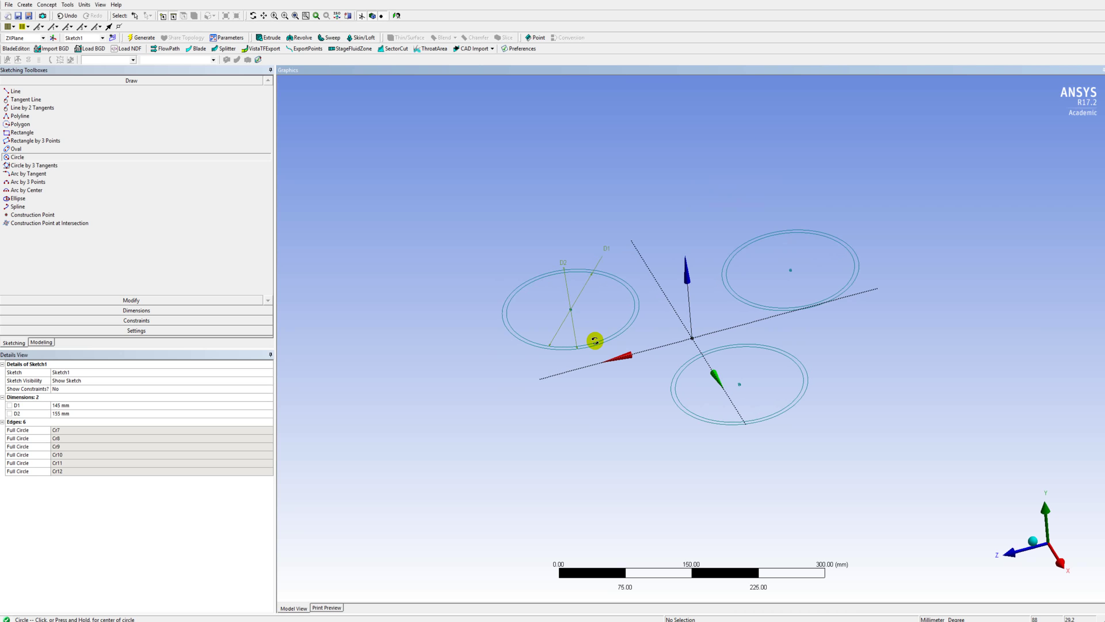
{"action": "left_click", "coordinate": [41, 342]}
{"action": "left_click", "coordinate": [51, 104]}
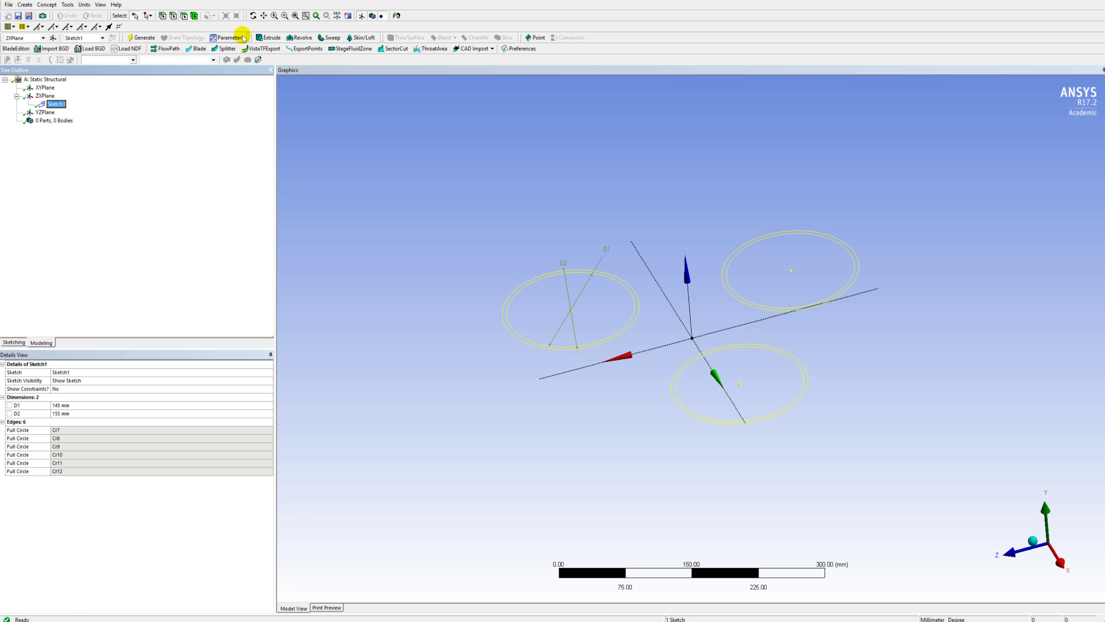
{"action": "left_click", "coordinate": [266, 38]}
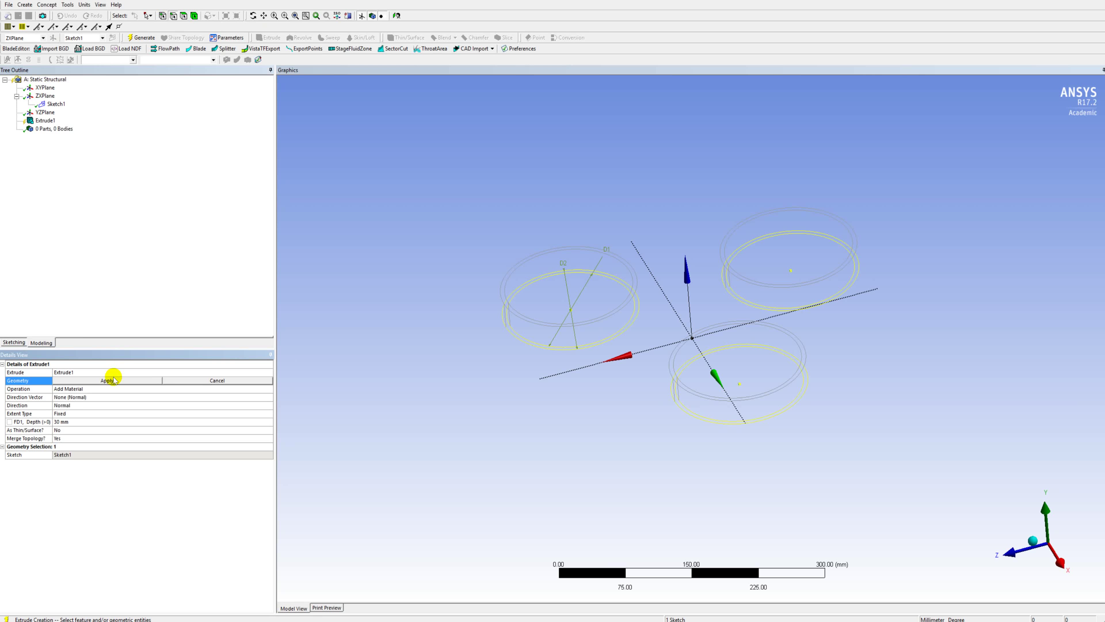
{"action": "left_click", "coordinate": [65, 423]}
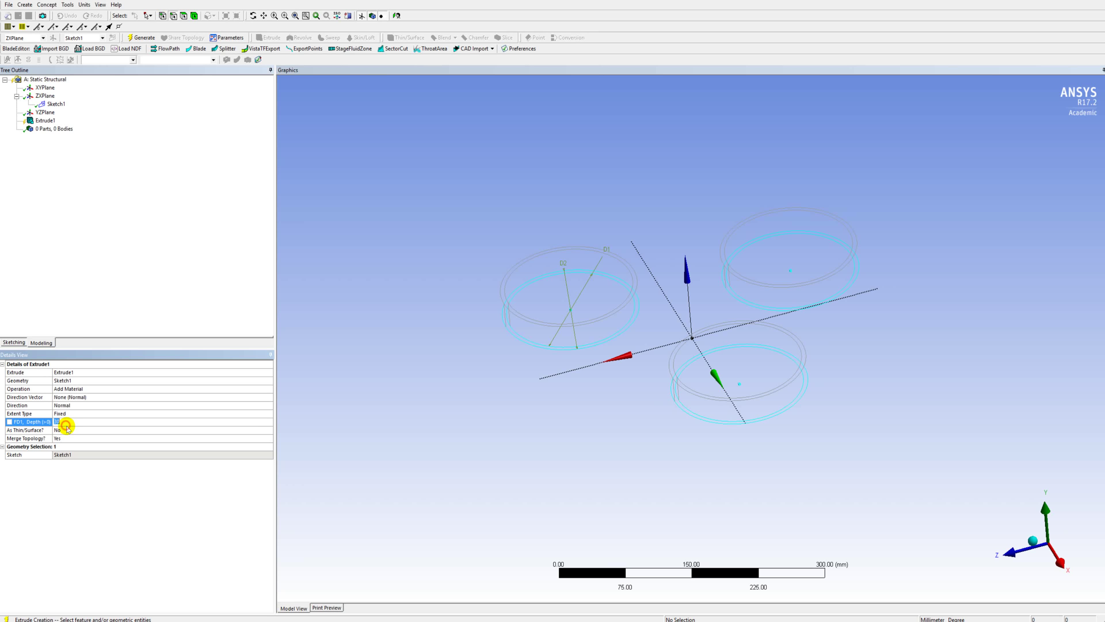
{"action": "key", "text": "Return"}
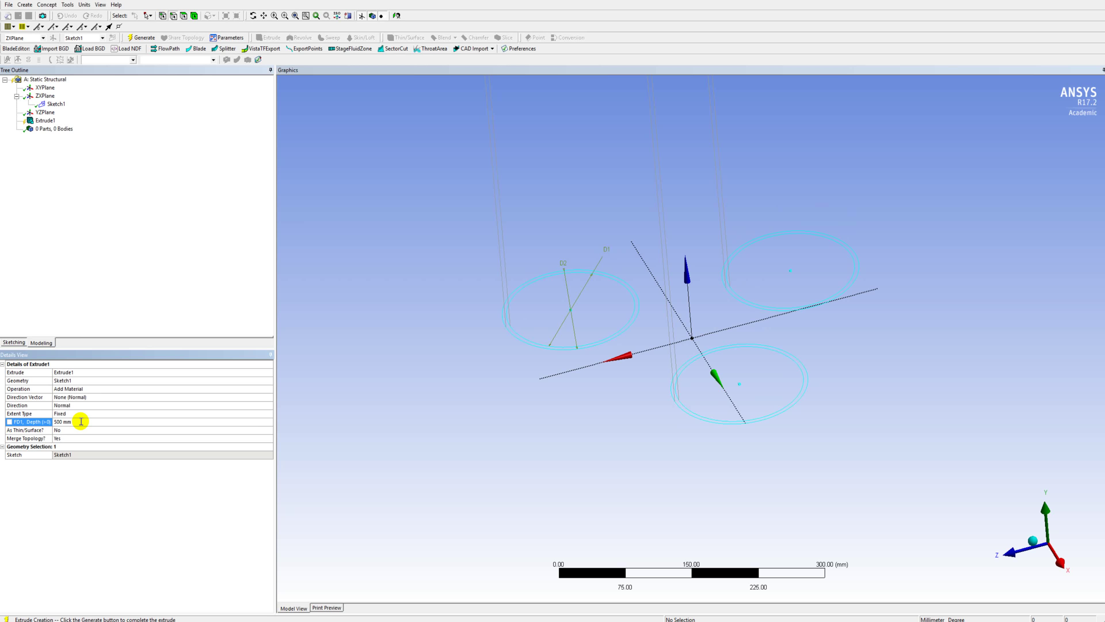
{"action": "key", "text": "F5"}
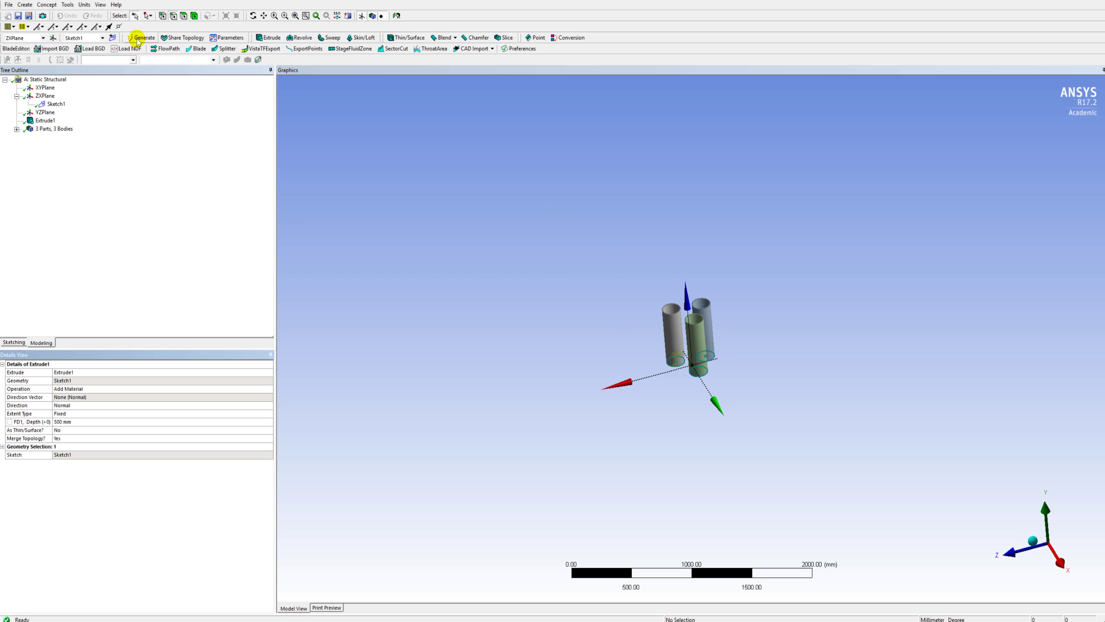
{"action": "scroll", "coordinate": [687, 348], "scroll_direction": "up", "scroll_amount": 9}
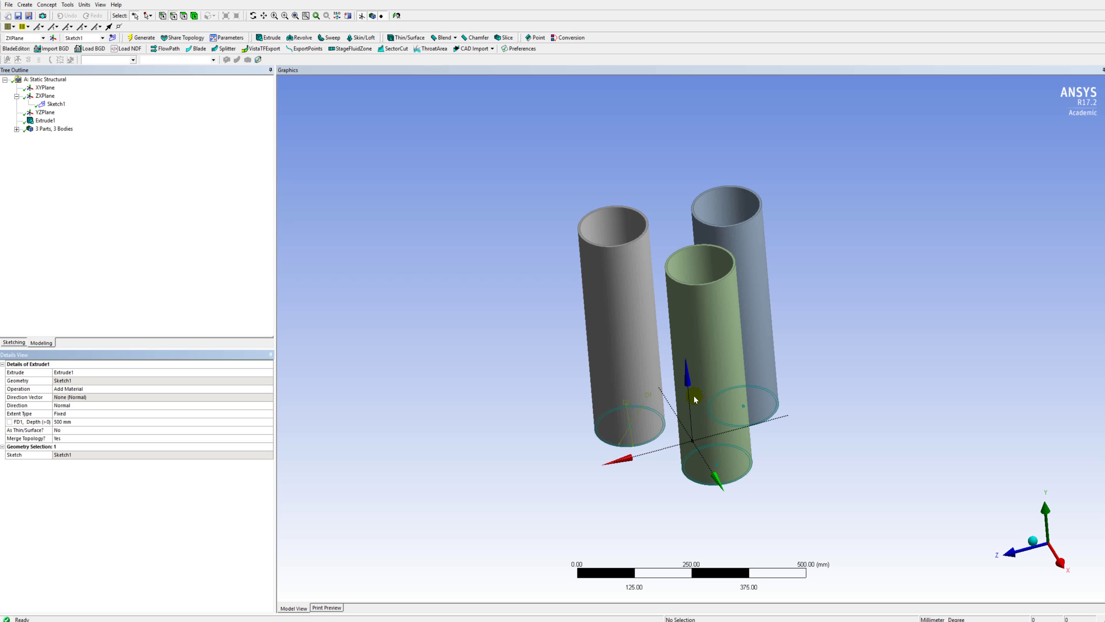
{"action": "middle_click_drag", "start_coordinate": [696, 400], "coordinate": [507, 191]}
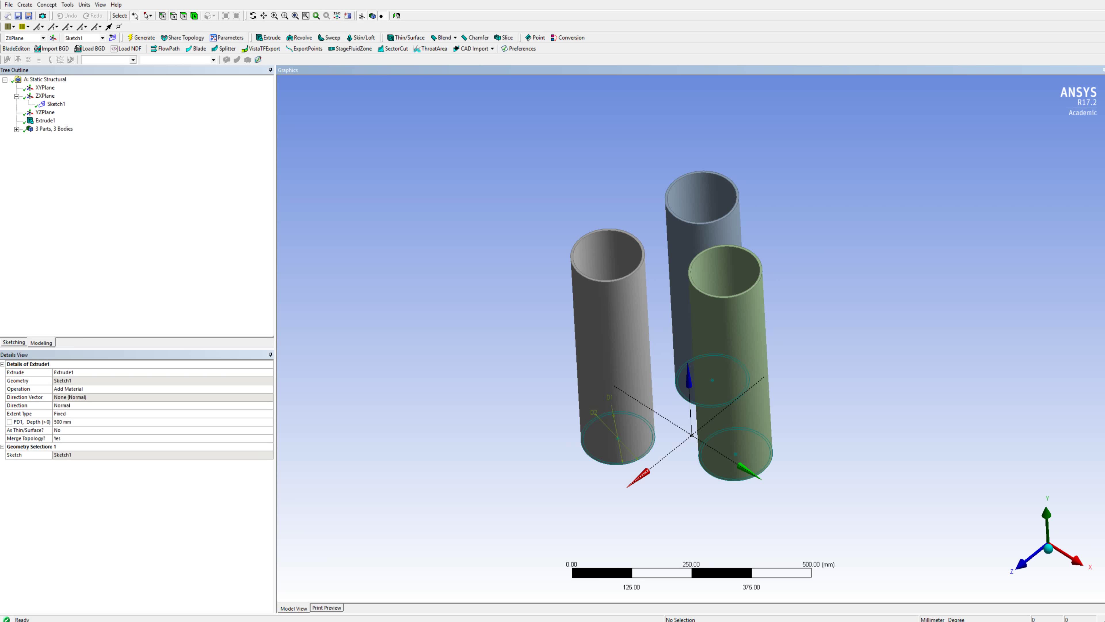
Review the tube problem statement in Word, and switch to Mechanical to view the three tubes
{"action": "key", "text": "alt+Tab"}
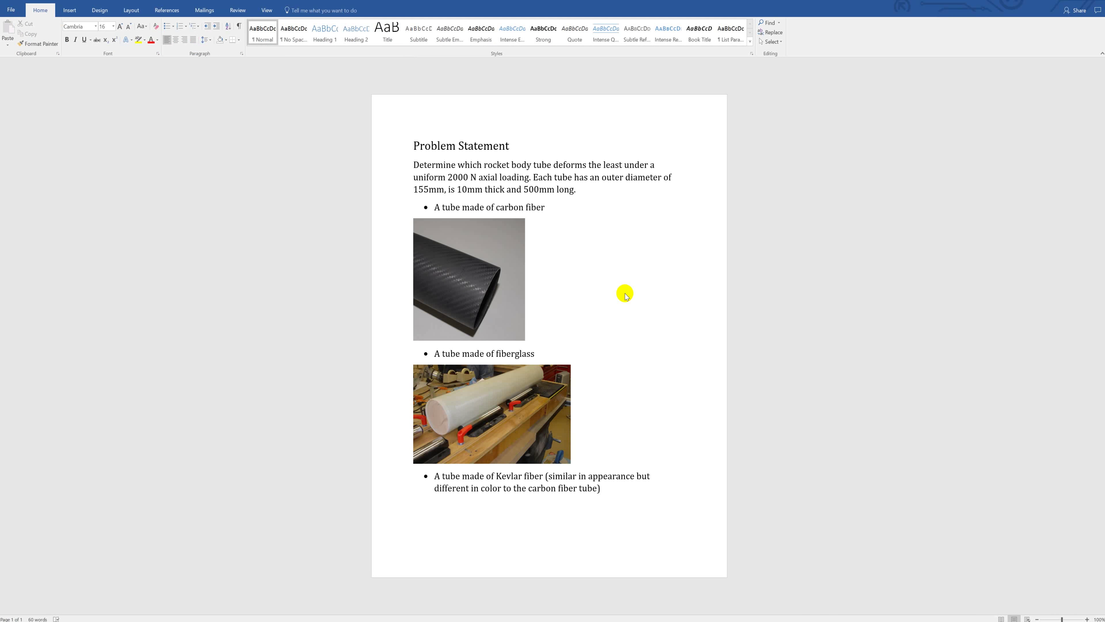
{"action": "key", "text": "alt+Tab"}
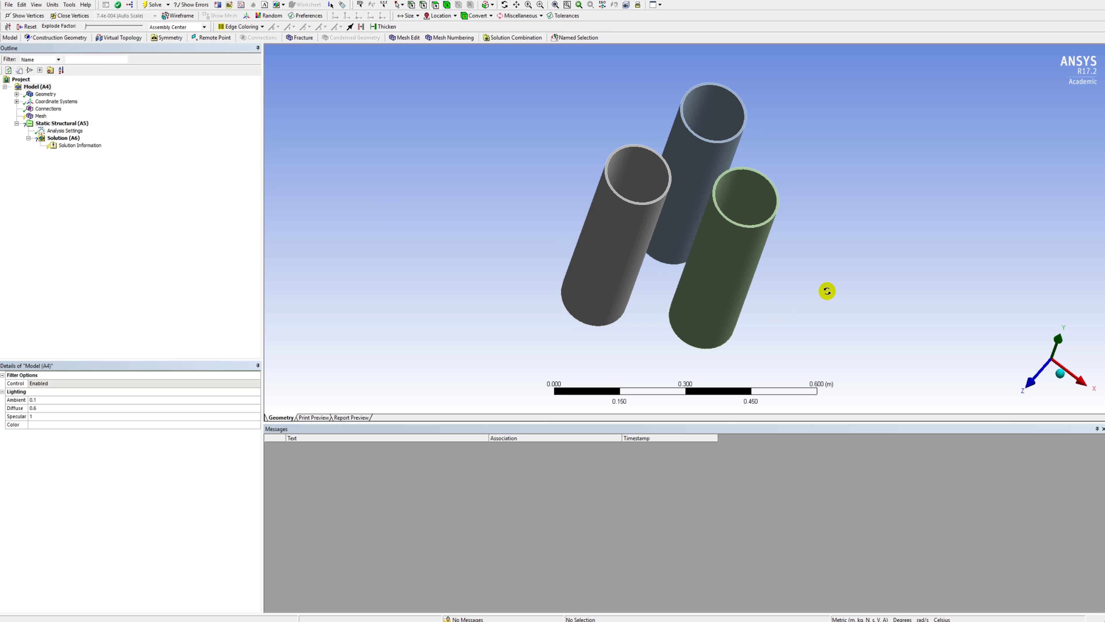
{"action": "left_click_drag", "start_coordinate": [827, 290], "coordinate": [829, 213]}
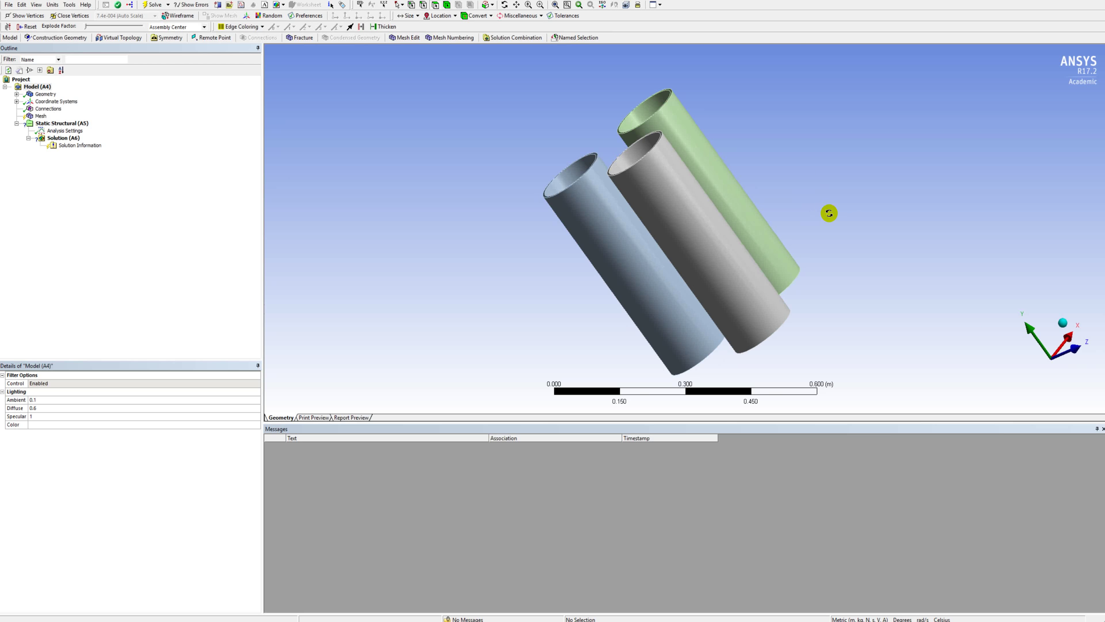
{"action": "middle_click_drag", "start_coordinate": [829, 213], "coordinate": [881, 214]}
{"action": "middle_click_drag", "start_coordinate": [811, 217], "coordinate": [603, 200]}
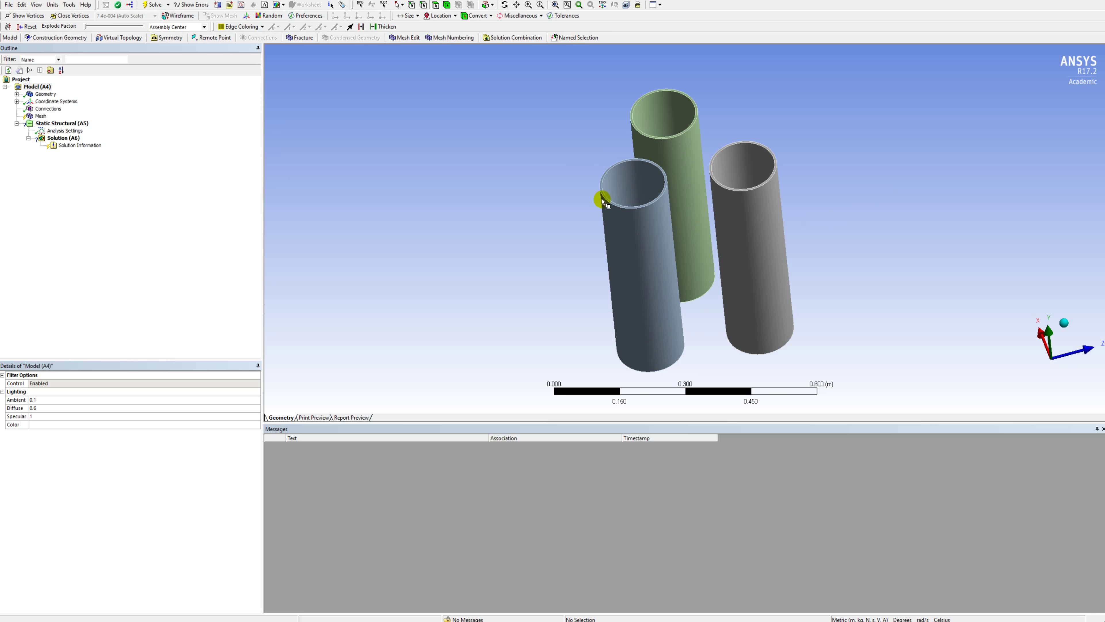
Assign the Carbon Fiber material to the first solid under Geometry
{"action": "left_click", "coordinate": [16, 95]}
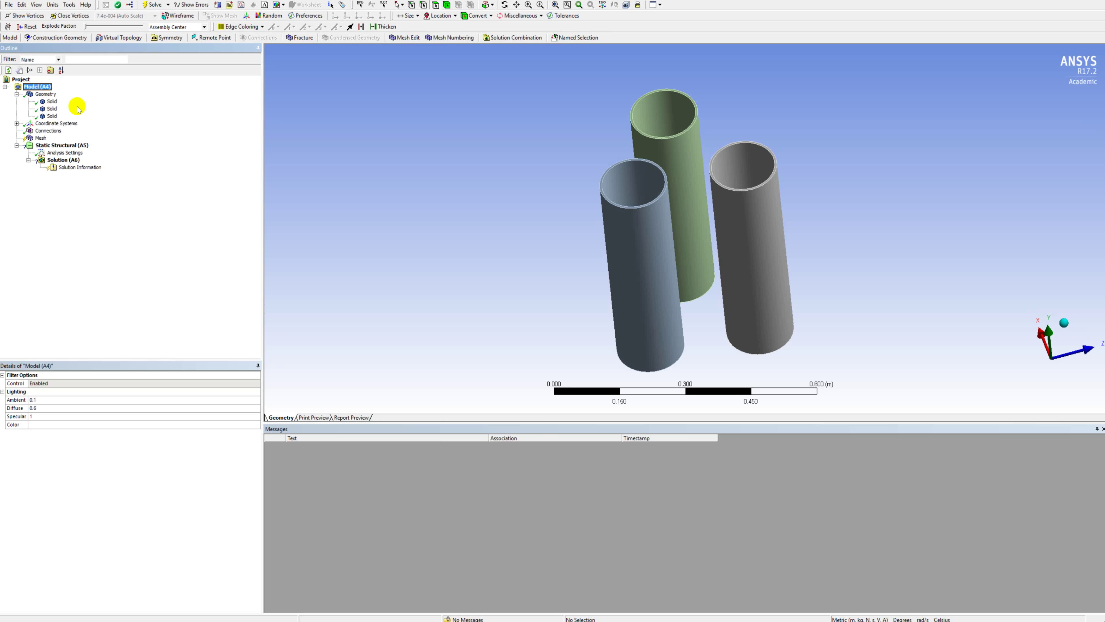
{"action": "left_click", "coordinate": [52, 102]}
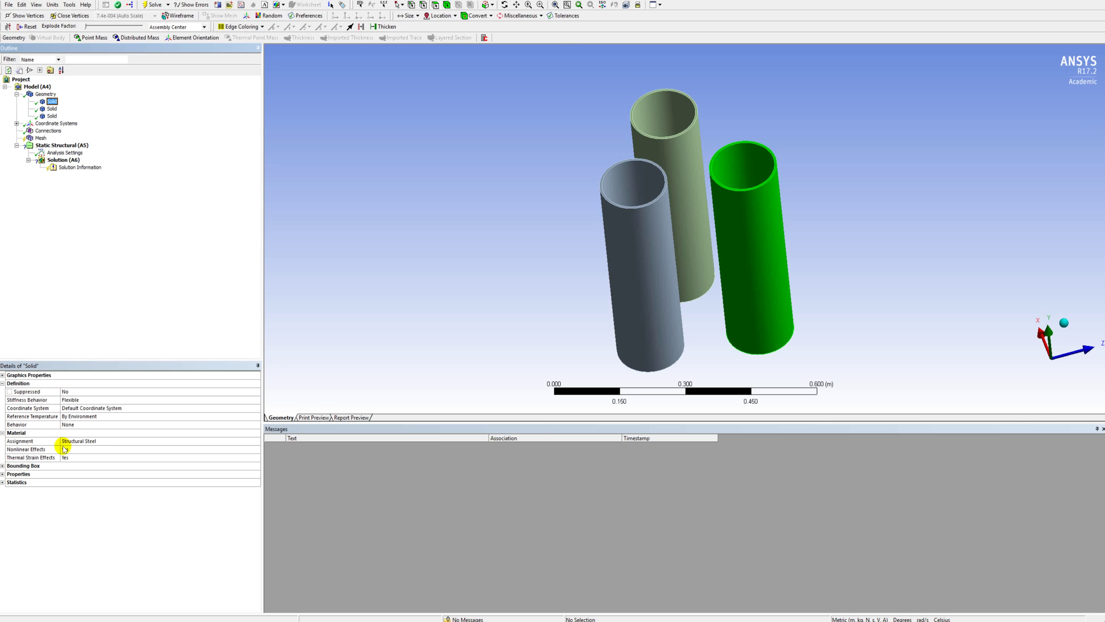
{"action": "left_click", "coordinate": [116, 441]}
{"action": "left_click", "coordinate": [256, 441]}
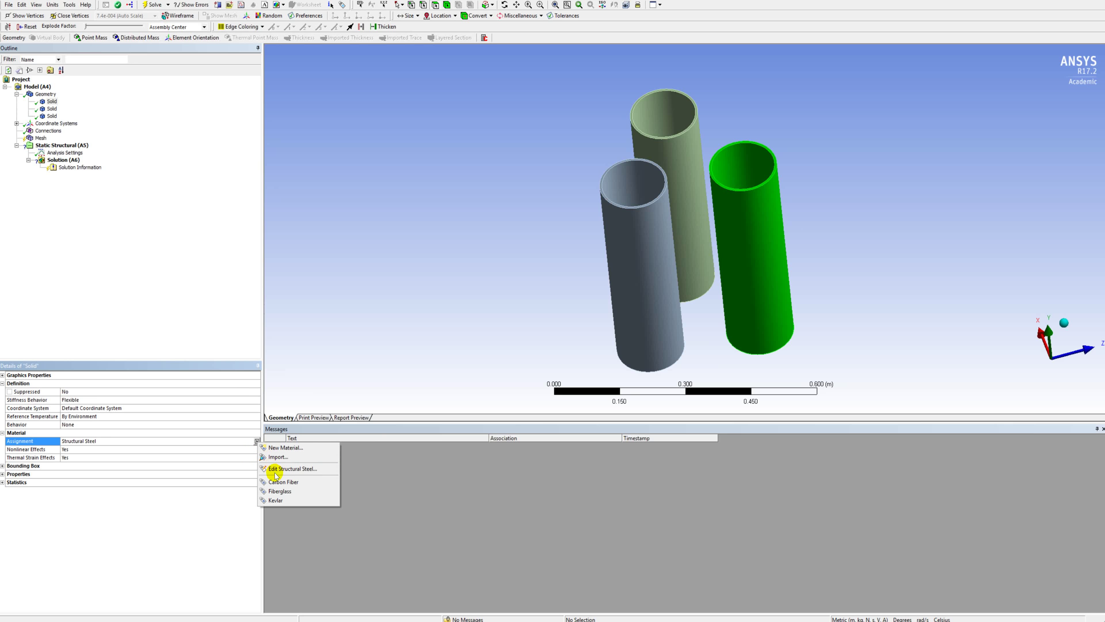
{"action": "left_click", "coordinate": [281, 482]}
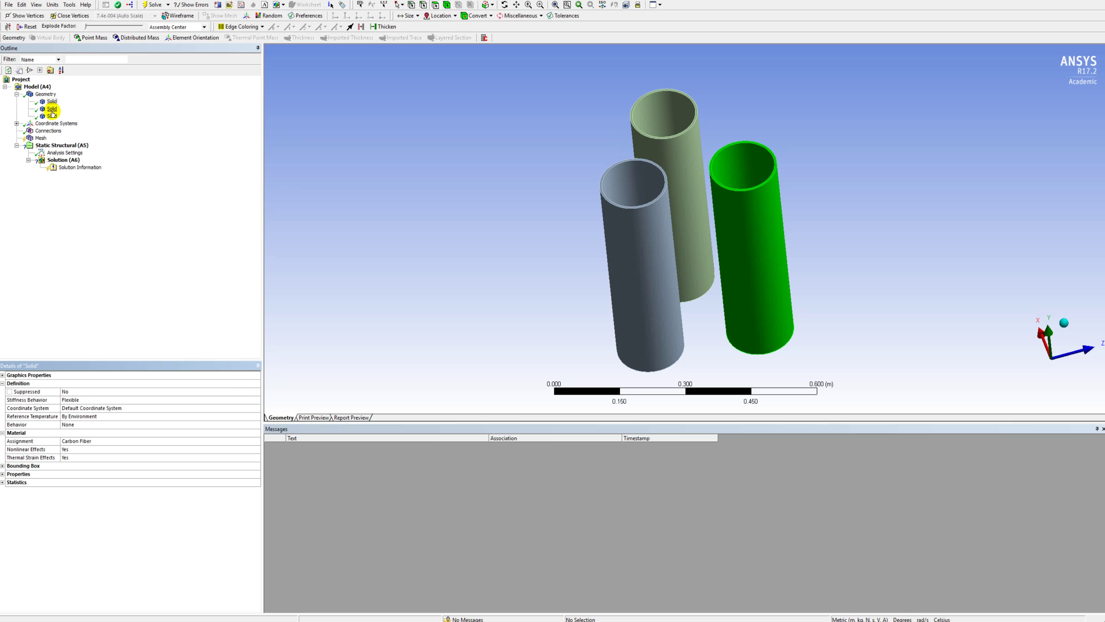
Assign the Fiberglass material to the second solid under Geometry
{"action": "left_click", "coordinate": [52, 109]}
{"action": "left_click", "coordinate": [102, 441]}
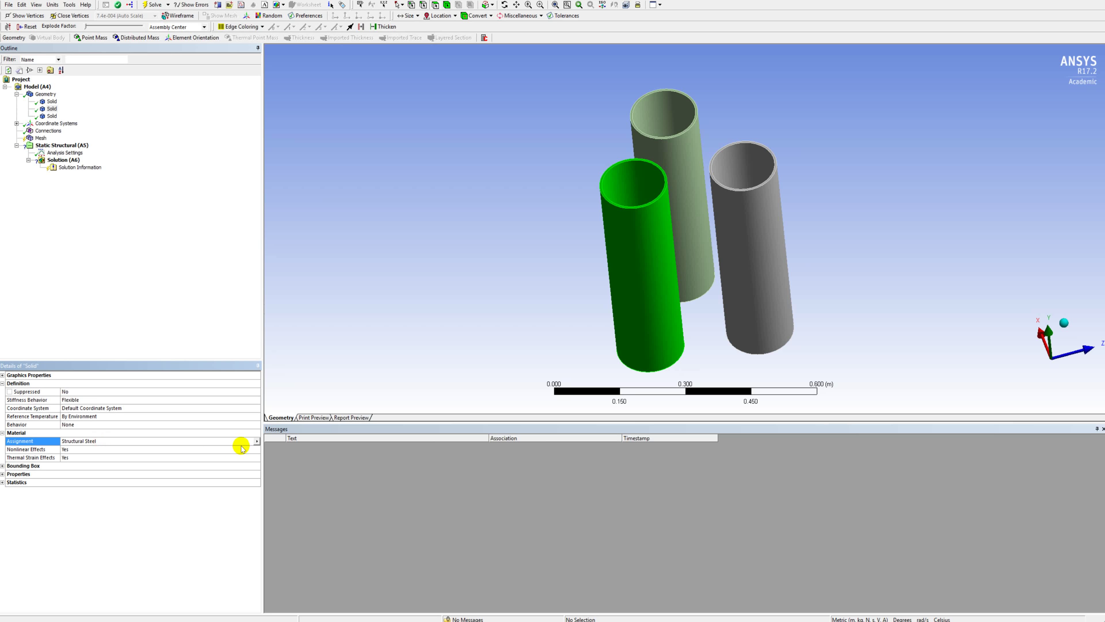
{"action": "left_click", "coordinate": [256, 441]}
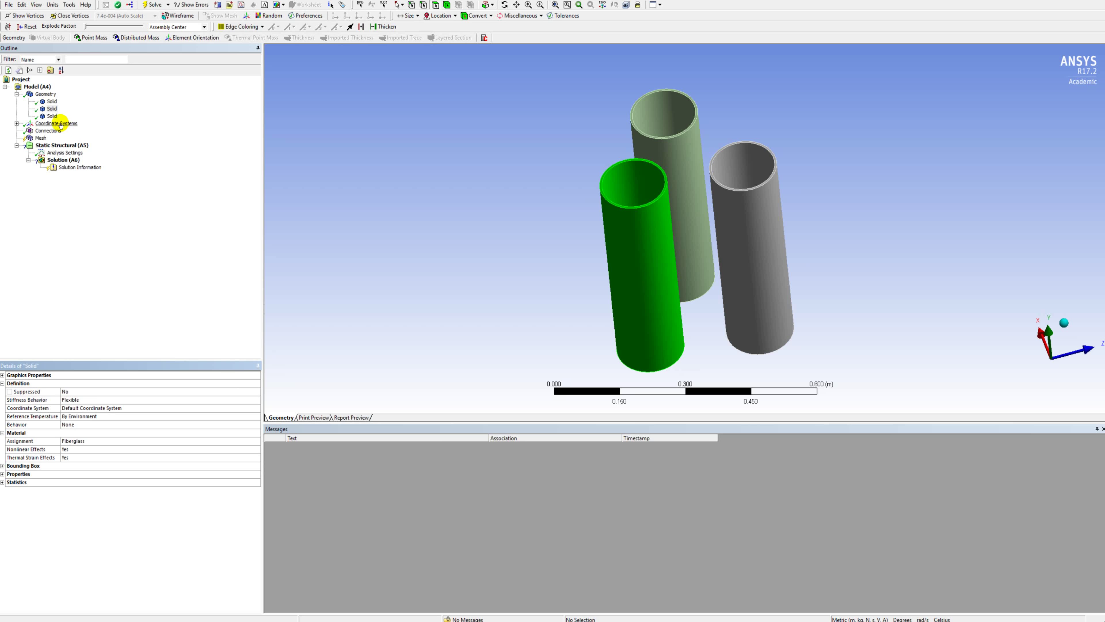
Assign the Kevlar material to the third solid under Geometry
{"action": "left_click", "coordinate": [51, 116]}
{"action": "left_click", "coordinate": [256, 441]}
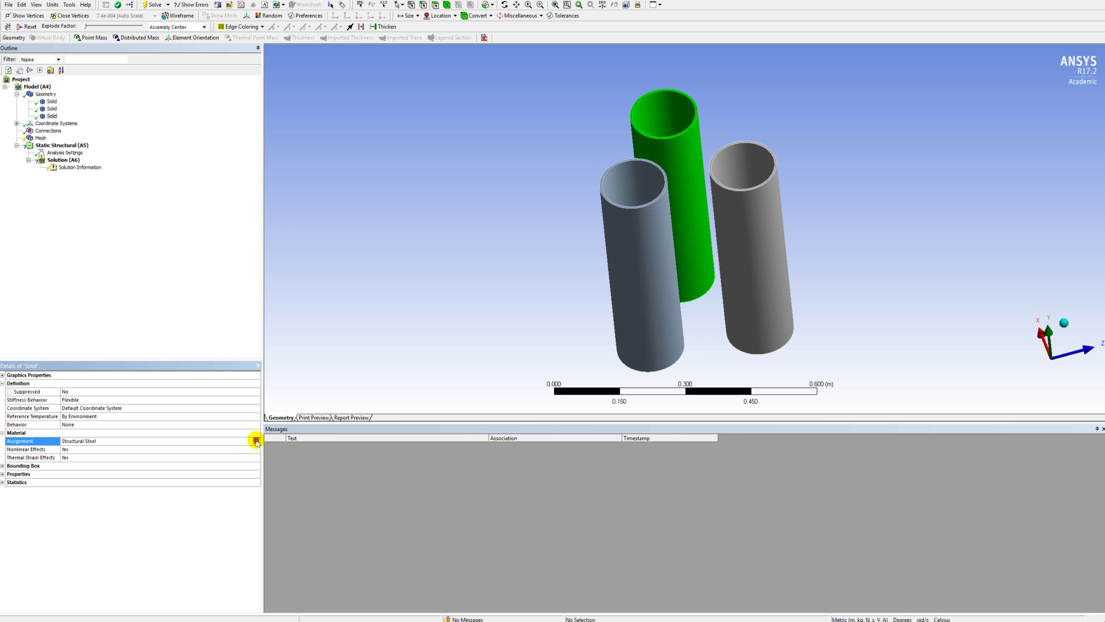
{"action": "left_click", "coordinate": [256, 441]}
{"action": "left_click", "coordinate": [274, 498]}
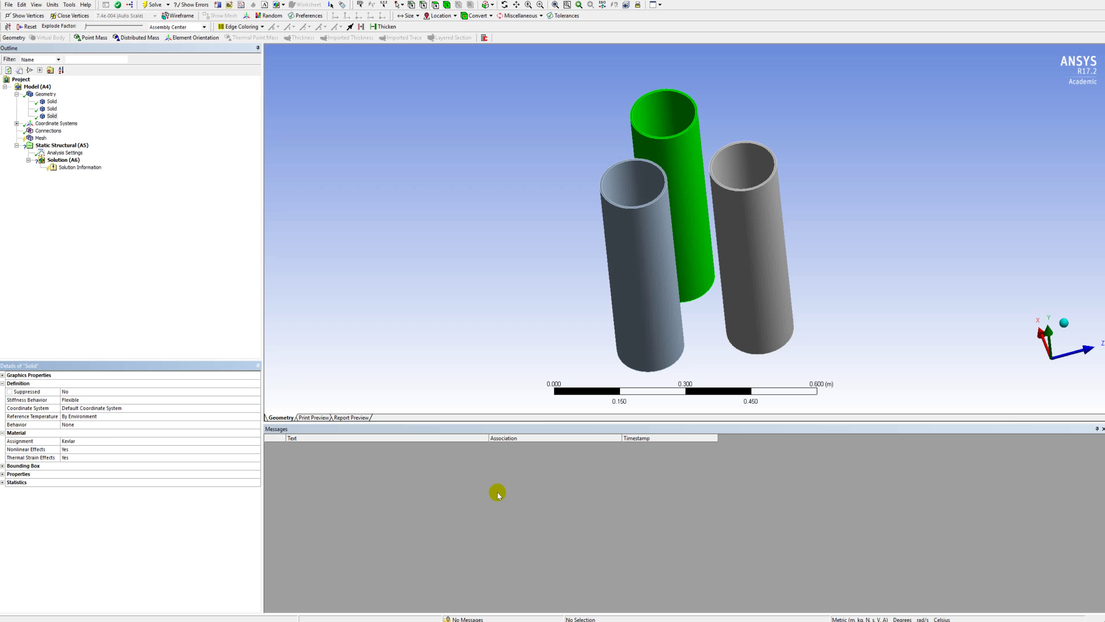
Check the material assignment of each of the three solids and which tube in the model each one represents
{"action": "left_click", "coordinate": [57, 102]}
{"action": "left_click", "coordinate": [54, 109]}
{"action": "left_click", "coordinate": [52, 116]}
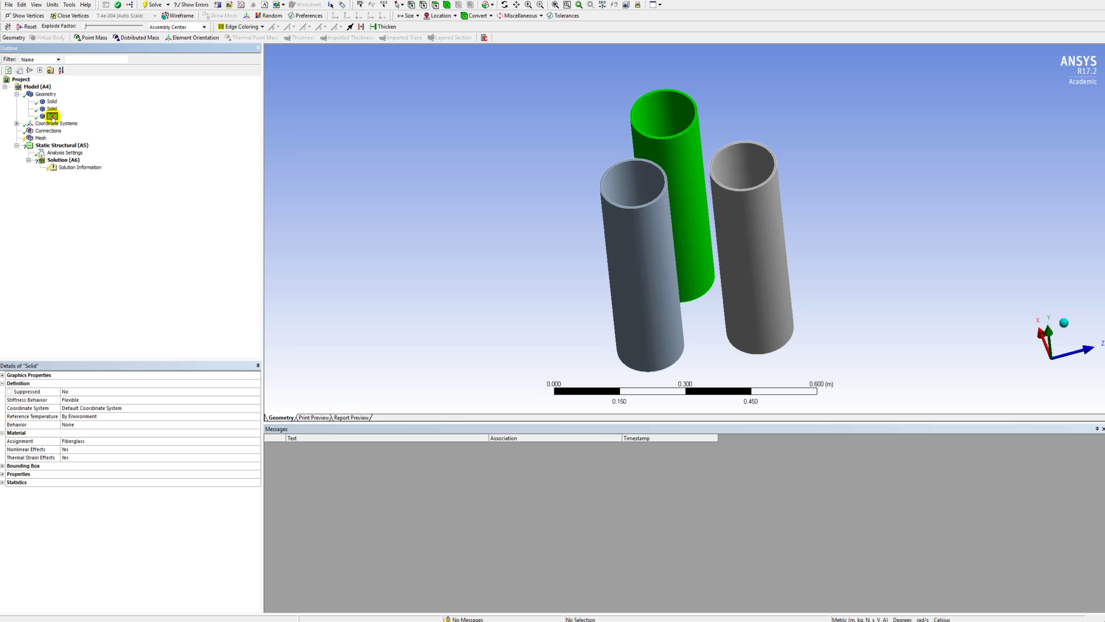
{"action": "left_click", "coordinate": [51, 102]}
{"action": "left_click", "coordinate": [51, 109]}
{"action": "left_click", "coordinate": [52, 116]}
{"action": "left_click", "coordinate": [51, 102]}
{"action": "left_click", "coordinate": [53, 109]}
{"action": "left_click", "coordinate": [53, 101]}
{"action": "middle_click_drag", "start_coordinate": [701, 280], "coordinate": [720, 152]}
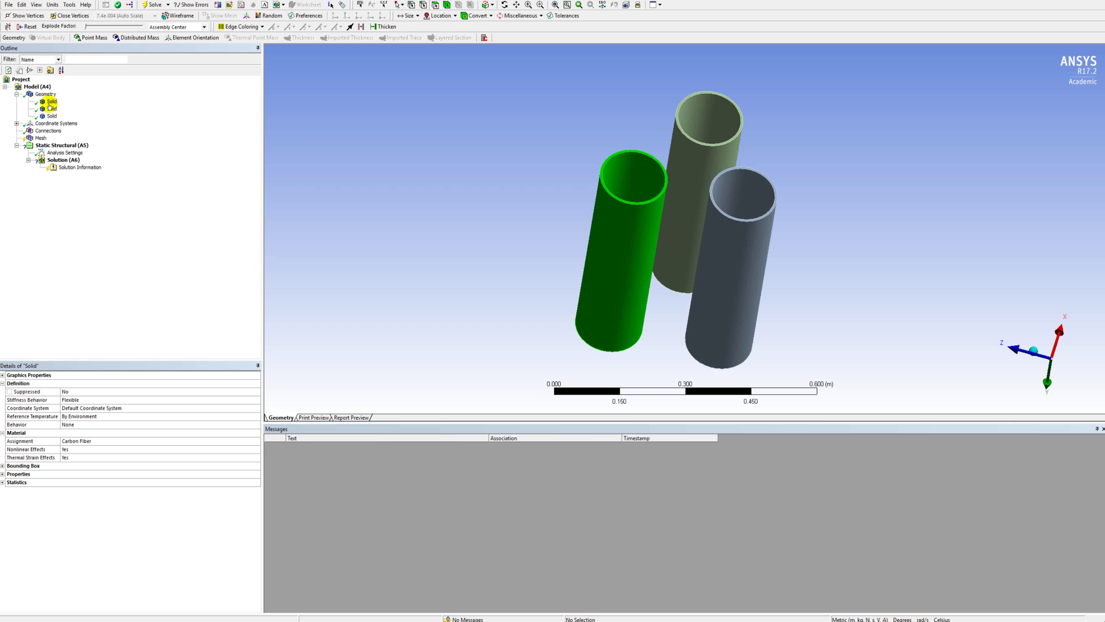
{"action": "left_click", "coordinate": [52, 116]}
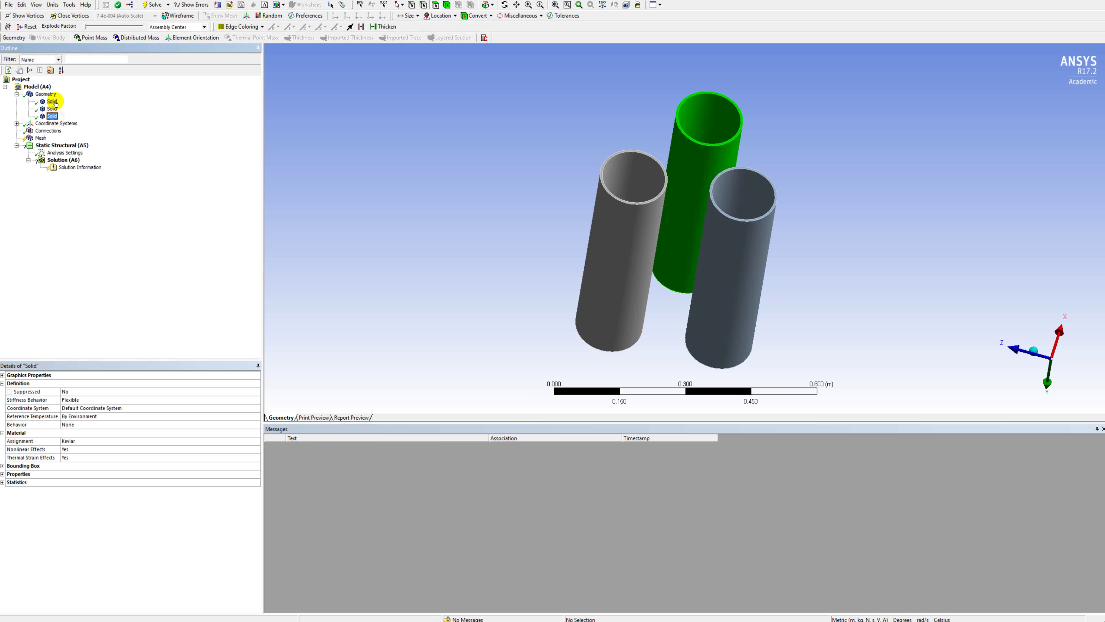
{"action": "left_click", "coordinate": [52, 109]}
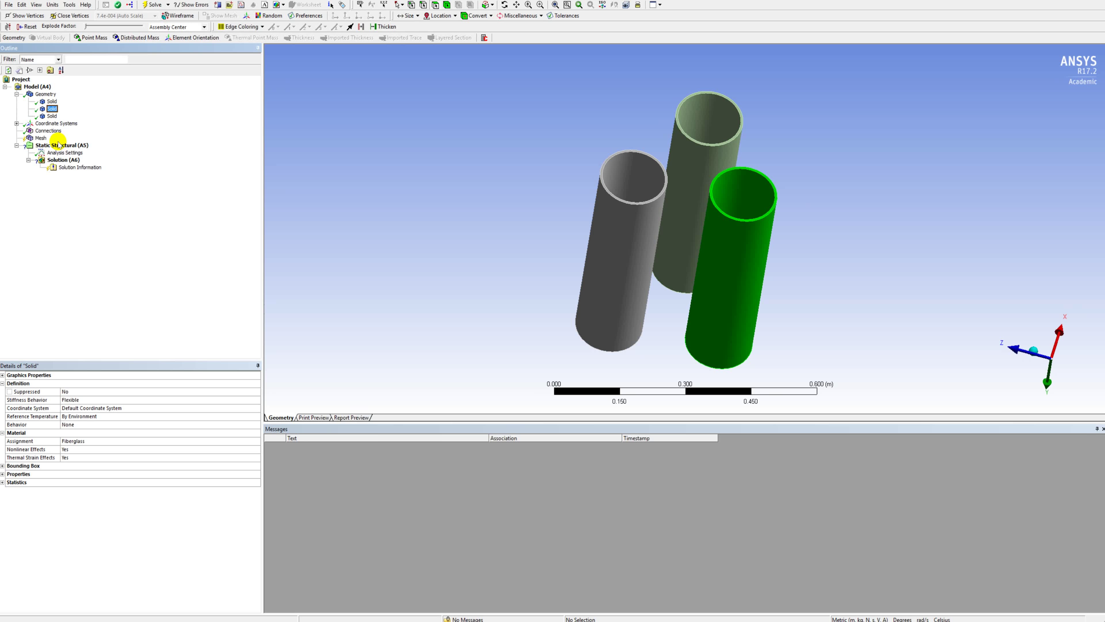
Insert a Sizing control under Mesh for the tube model
{"action": "left_click", "coordinate": [41, 138]}
{"action": "middle_click_drag", "start_coordinate": [516, 251], "coordinate": [437, 229]}
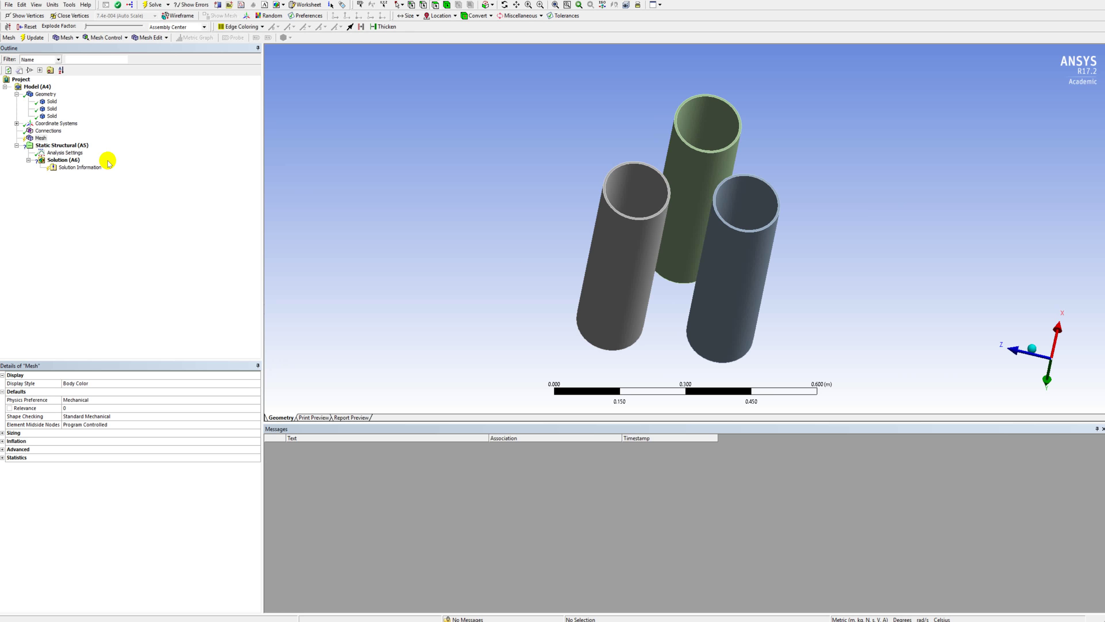
{"action": "right_click", "coordinate": [43, 139]}
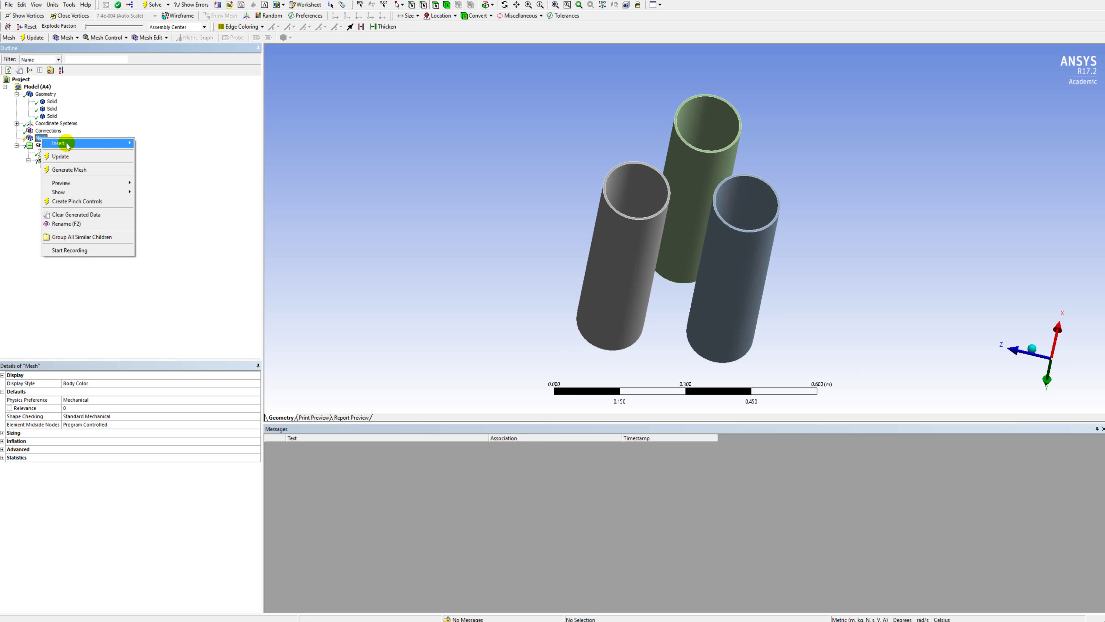
{"action": "left_click", "coordinate": [124, 107]}
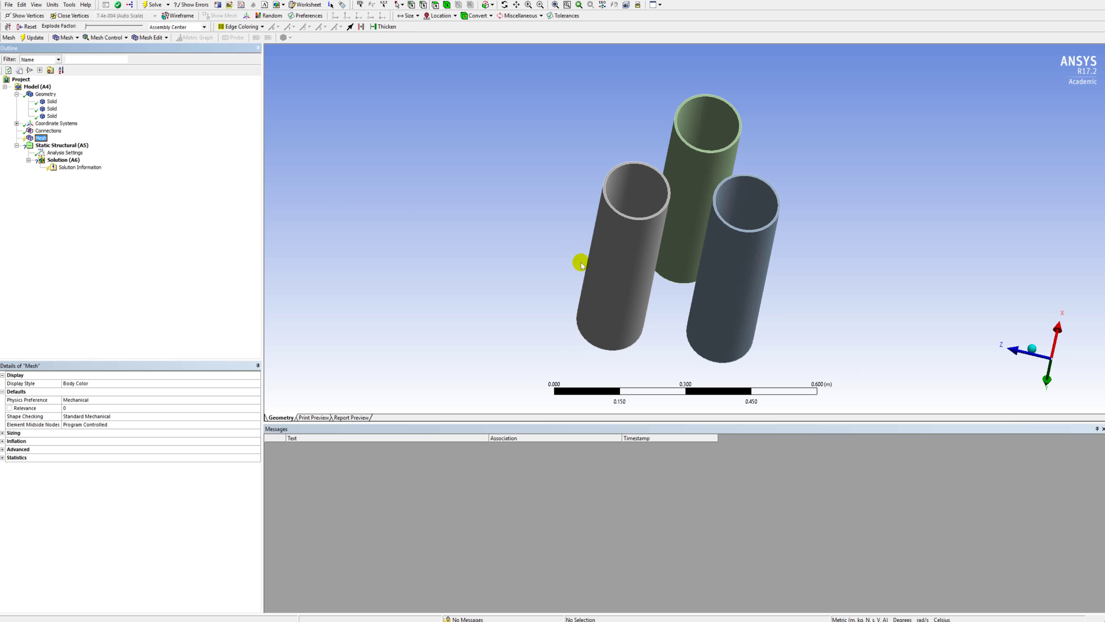
{"action": "middle_click_drag", "start_coordinate": [581, 264], "coordinate": [609, 256]}
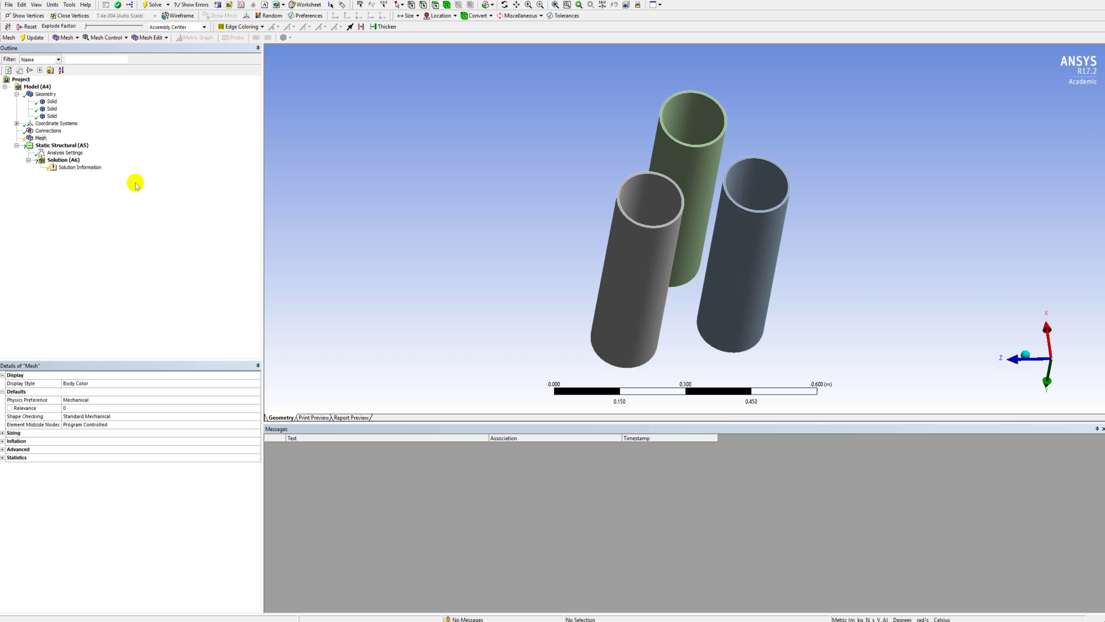
{"action": "right_click", "coordinate": [46, 140]}
{"action": "mouse_move", "coordinate": [104, 143]}
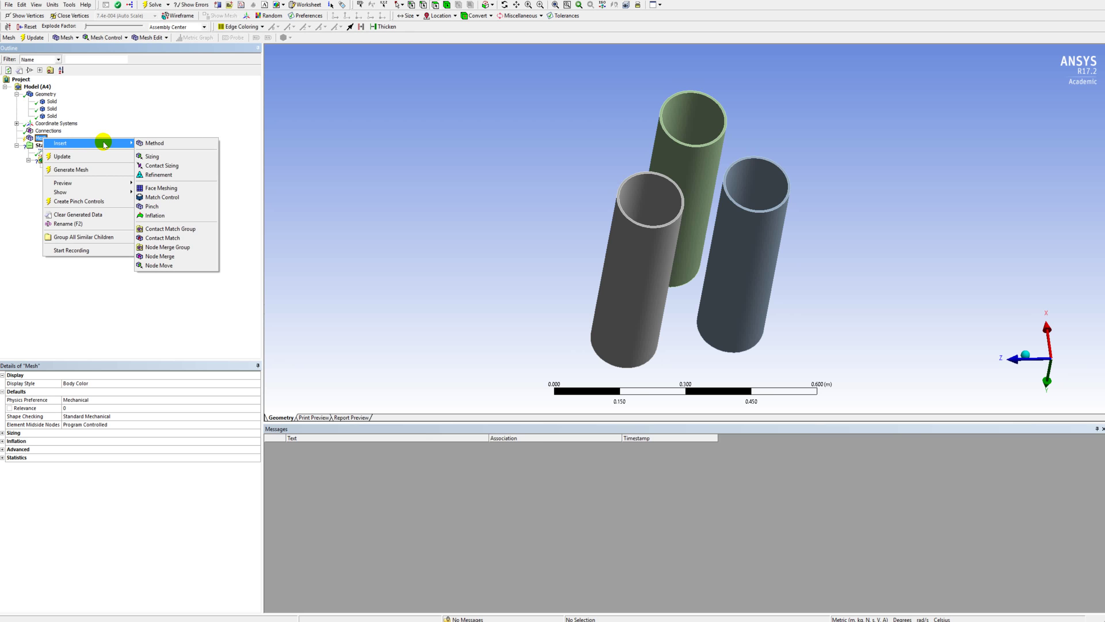
{"action": "left_click", "coordinate": [152, 156]}
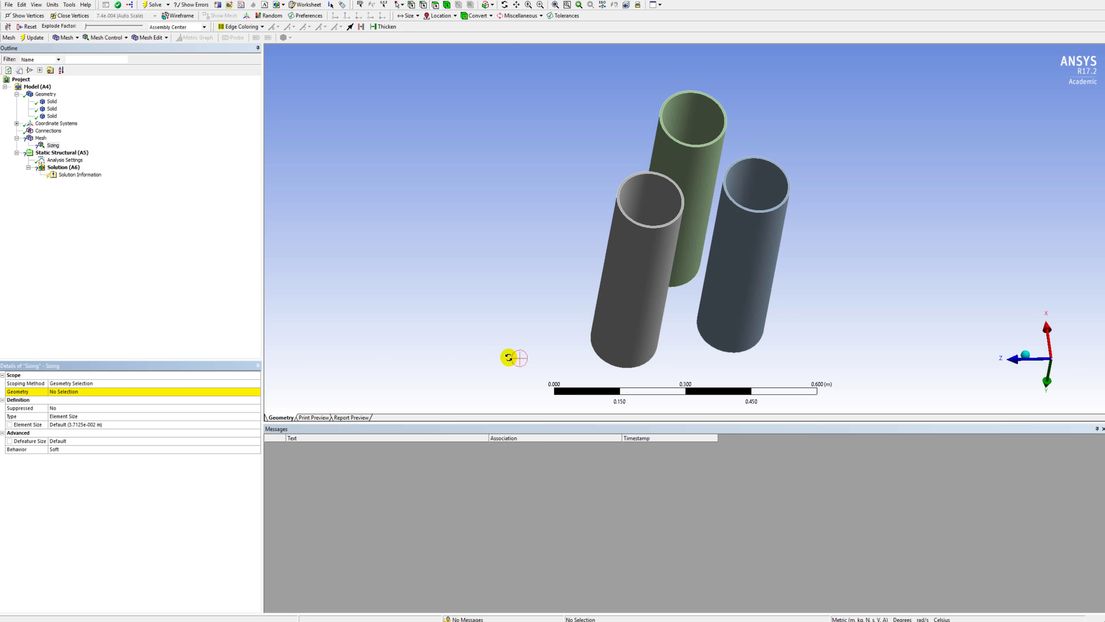
{"action": "middle_click_drag", "start_coordinate": [508, 353], "coordinate": [569, 367]}
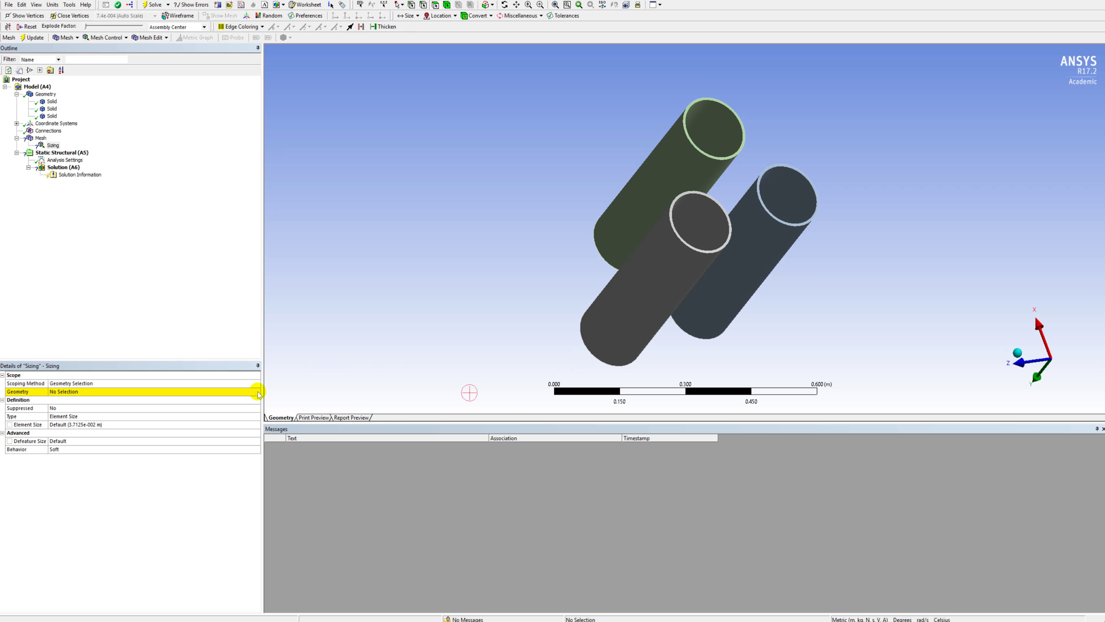
Scope the sizing control to the outer cylindrical faces of all three tubes with an element size of 0.02 m
{"action": "left_click", "coordinate": [84, 392]}
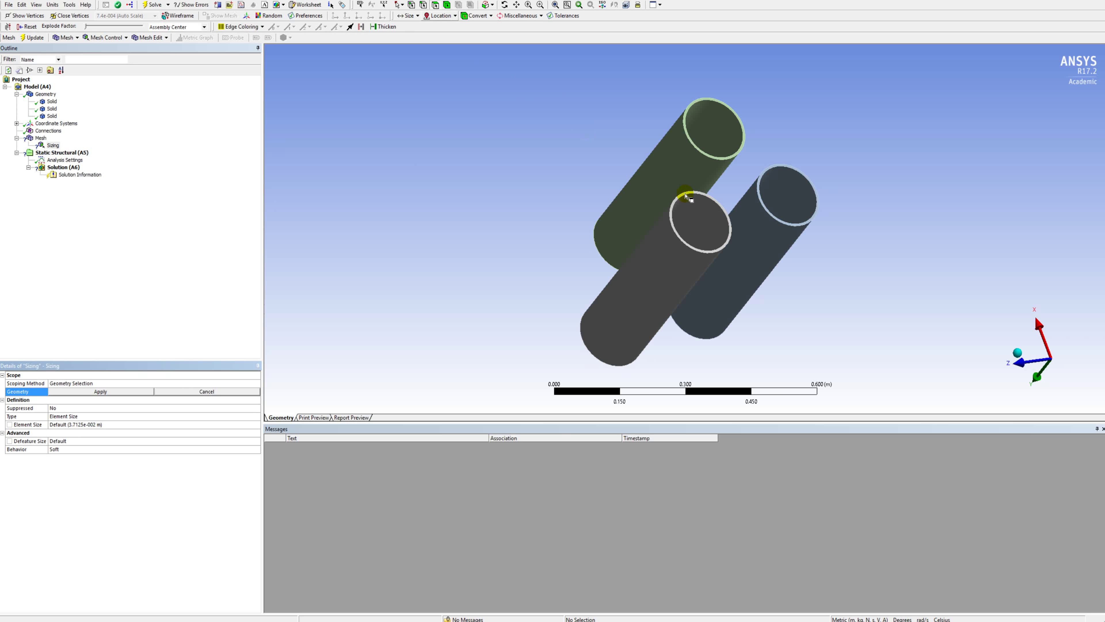
{"action": "middle_click_drag", "start_coordinate": [723, 247], "coordinate": [659, 282]}
{"action": "left_click", "coordinate": [659, 281]}
{"action": "left_click", "coordinate": [697, 166], "text": "ctrl"}
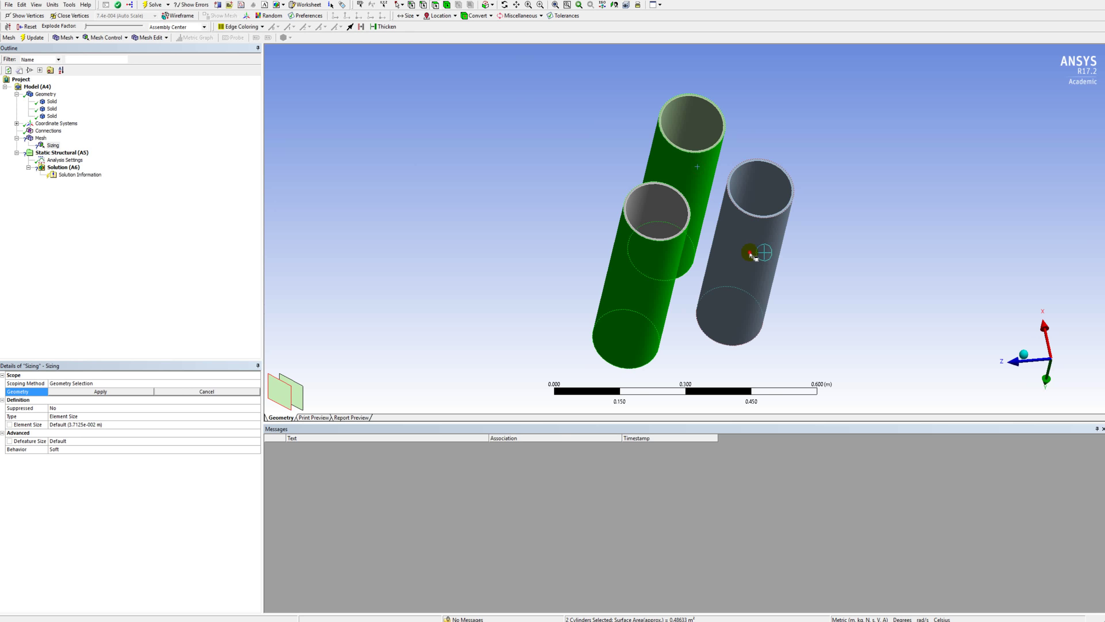
{"action": "left_click", "coordinate": [750, 254], "text": "ctrl"}
{"action": "left_click", "coordinate": [100, 391]}
{"action": "left_click", "coordinate": [115, 425]}
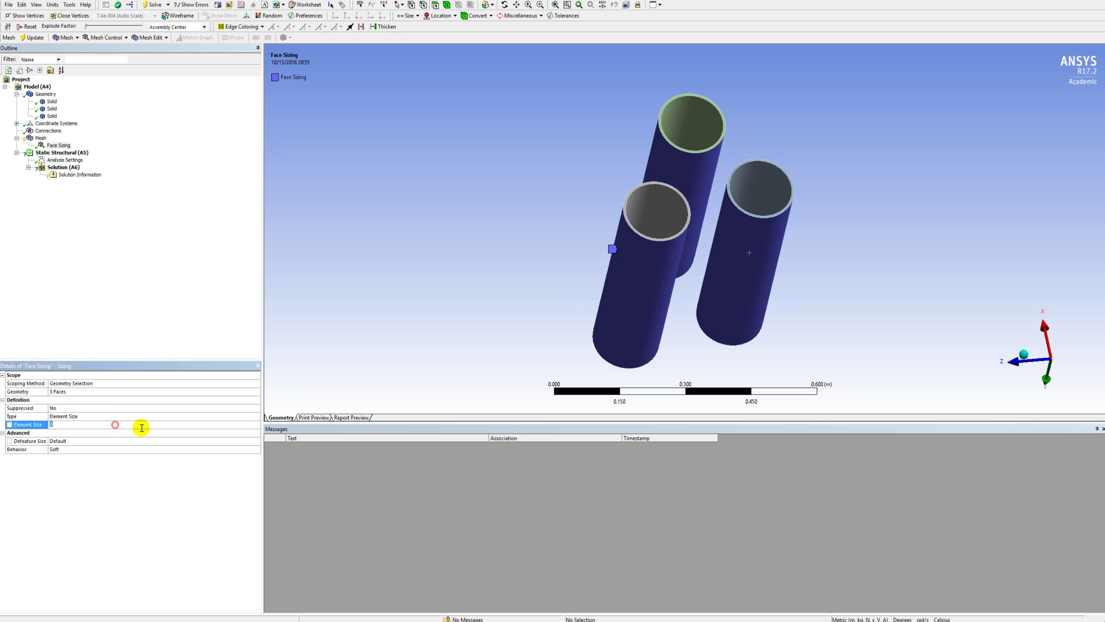
{"action": "left_click", "coordinate": [156, 422]}
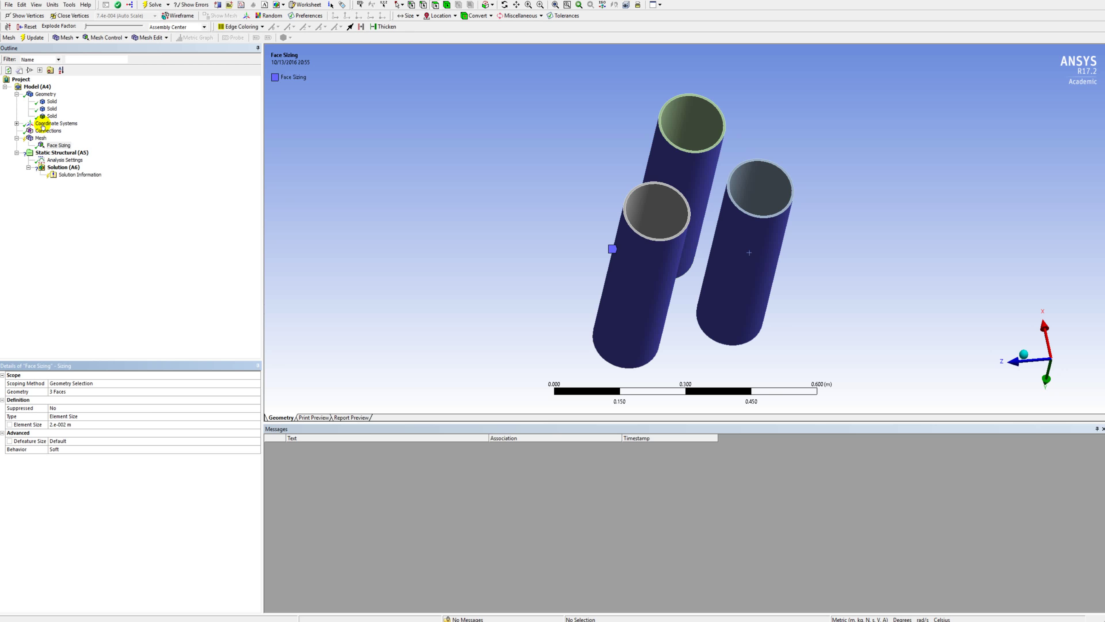
Insert a second Sizing control under Mesh
{"action": "right_click", "coordinate": [40, 138]}
{"action": "mouse_move", "coordinate": [69, 142]}
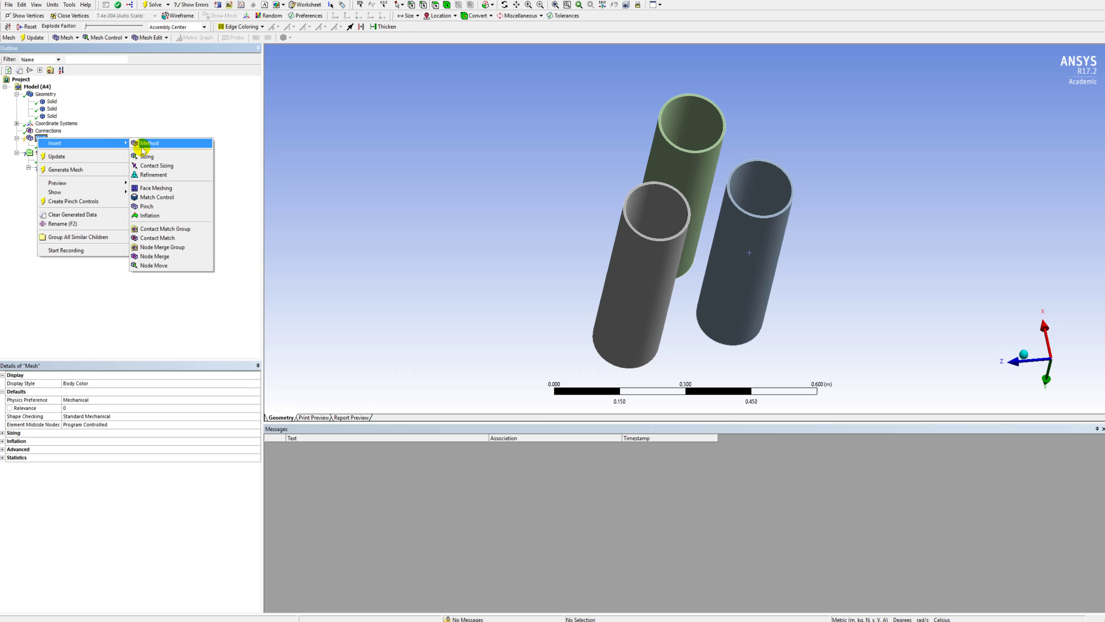
{"action": "left_click", "coordinate": [147, 156]}
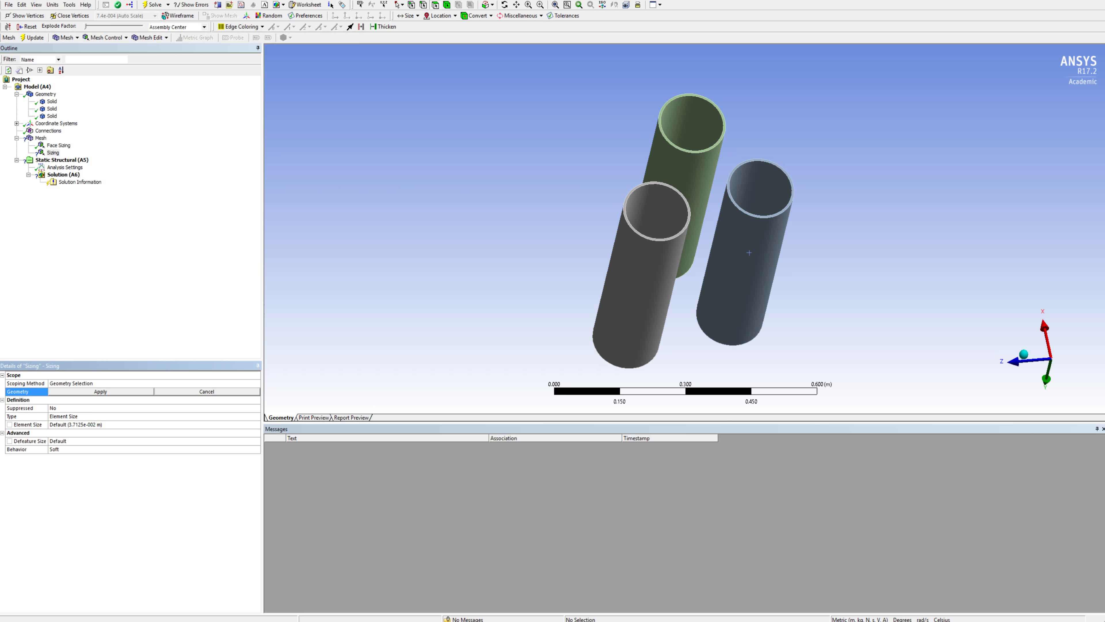
Scope the new sizing to the inner and outer circular edges at one end of each of the three tubes
{"action": "left_click", "coordinate": [422, 5]}
{"action": "middle_click_drag", "start_coordinate": [702, 209], "coordinate": [680, 247]}
{"action": "scroll", "coordinate": [677, 238], "scroll_direction": "up", "scroll_amount": 4}
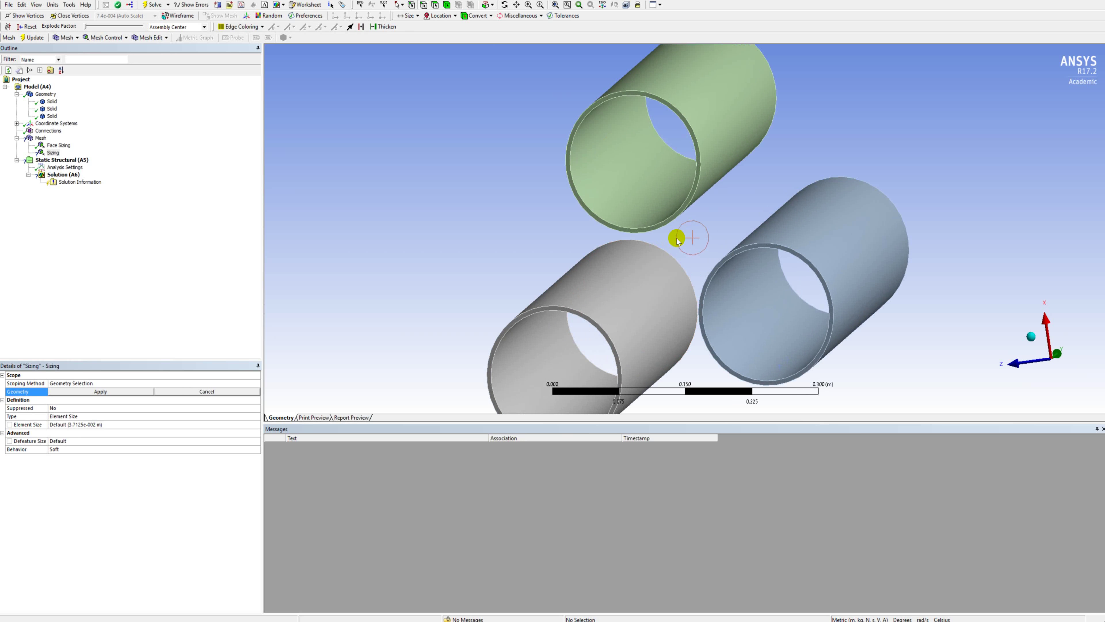
{"action": "left_click", "coordinate": [657, 223]}
{"action": "left_click", "coordinate": [660, 228], "text": "ctrl"}
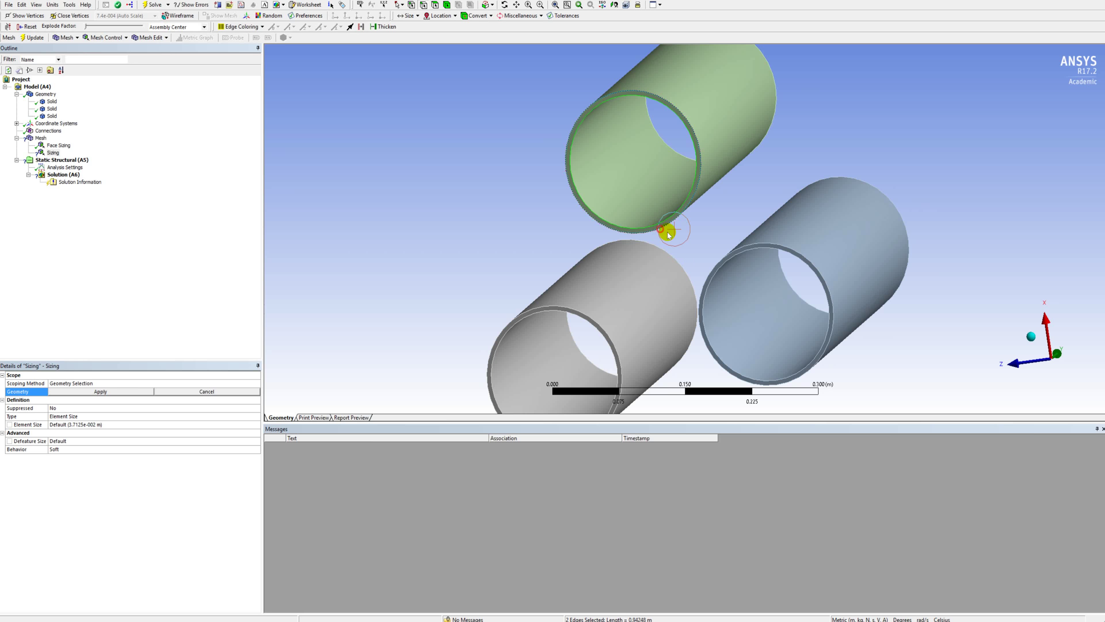
{"action": "left_click", "coordinate": [719, 261], "text": "ctrl"}
{"action": "left_click", "coordinate": [722, 267], "text": "ctrl"}
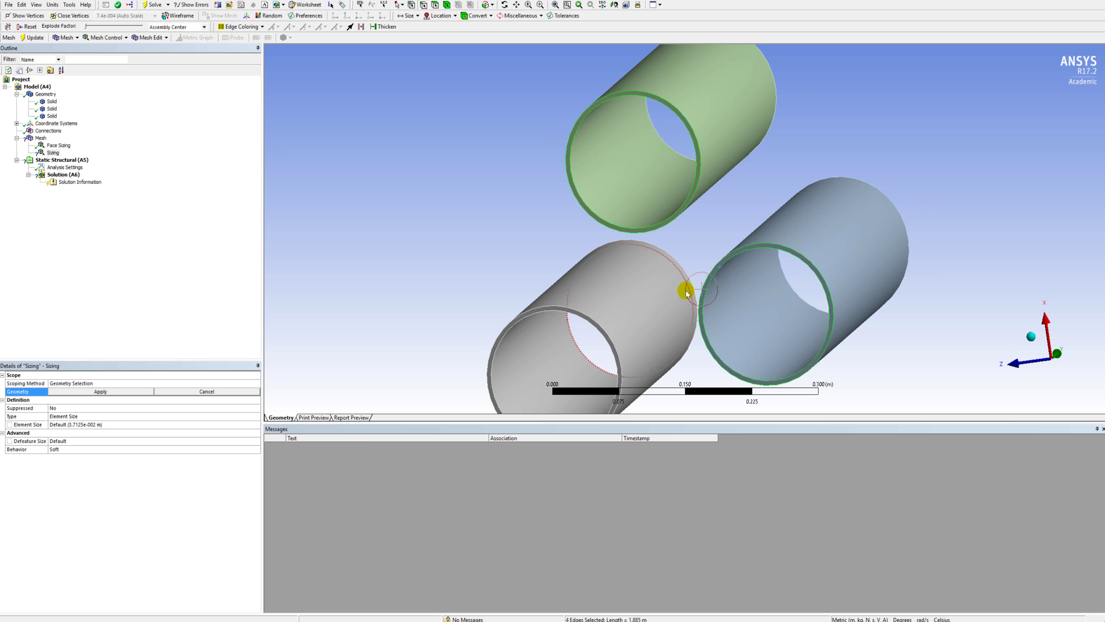
{"action": "left_click", "coordinate": [577, 317], "text": "ctrl"}
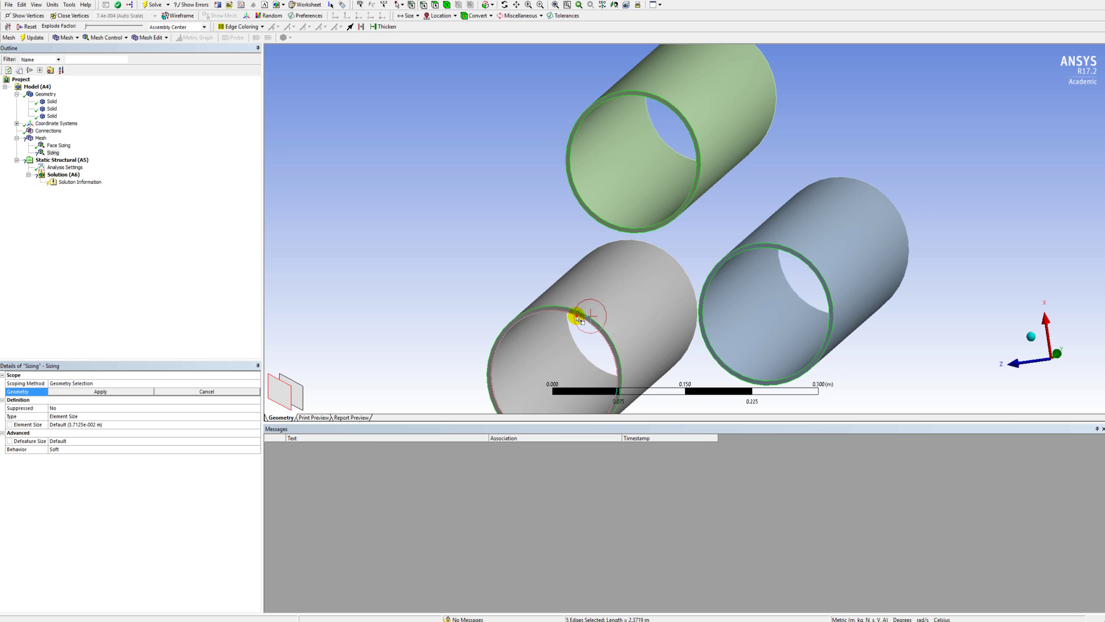
{"action": "left_click", "coordinate": [578, 318], "text": "ctrl"}
{"action": "left_click", "coordinate": [76, 392]}
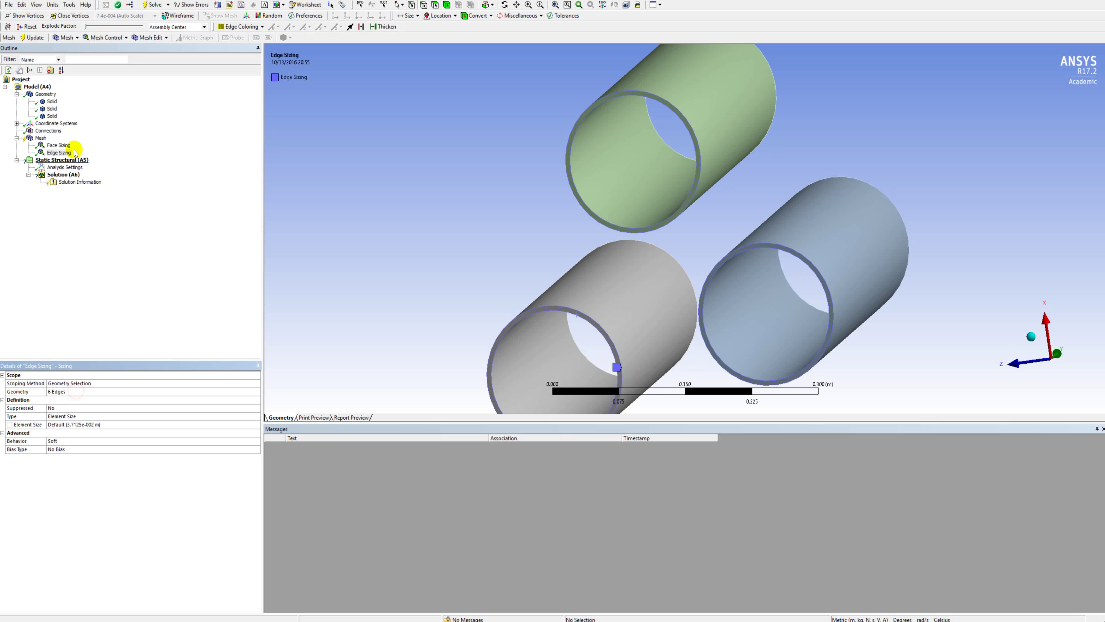
Generate the mesh of the three tubes and show its node and element statistics
{"action": "right_click", "coordinate": [42, 137]}
{"action": "left_click", "coordinate": [64, 170]}
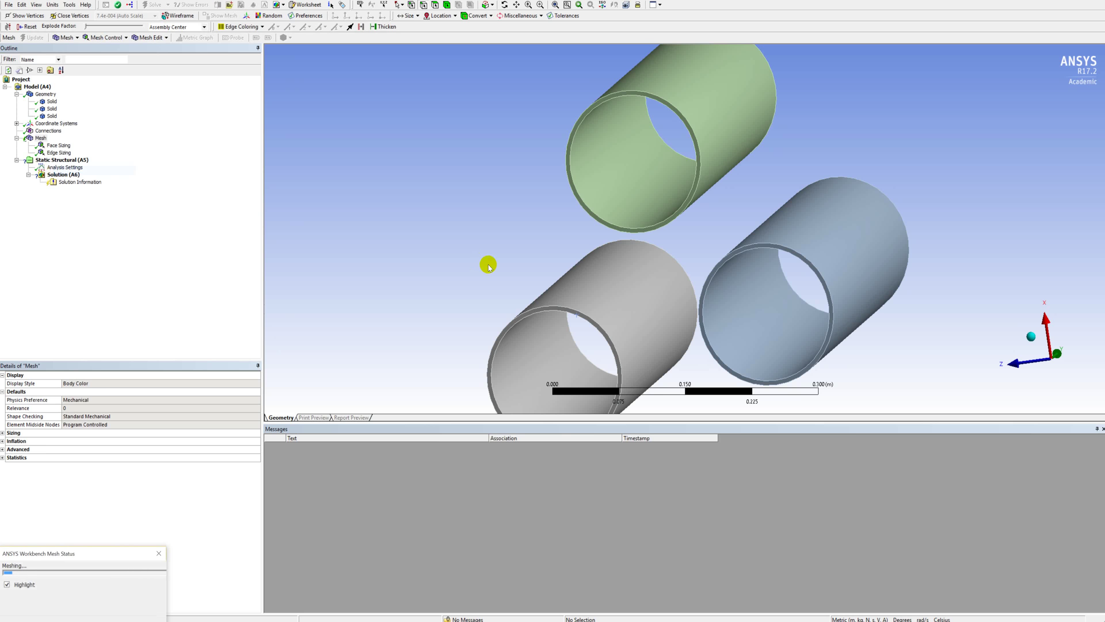
{"action": "middle_click_drag", "start_coordinate": [476, 282], "coordinate": [588, 265]}
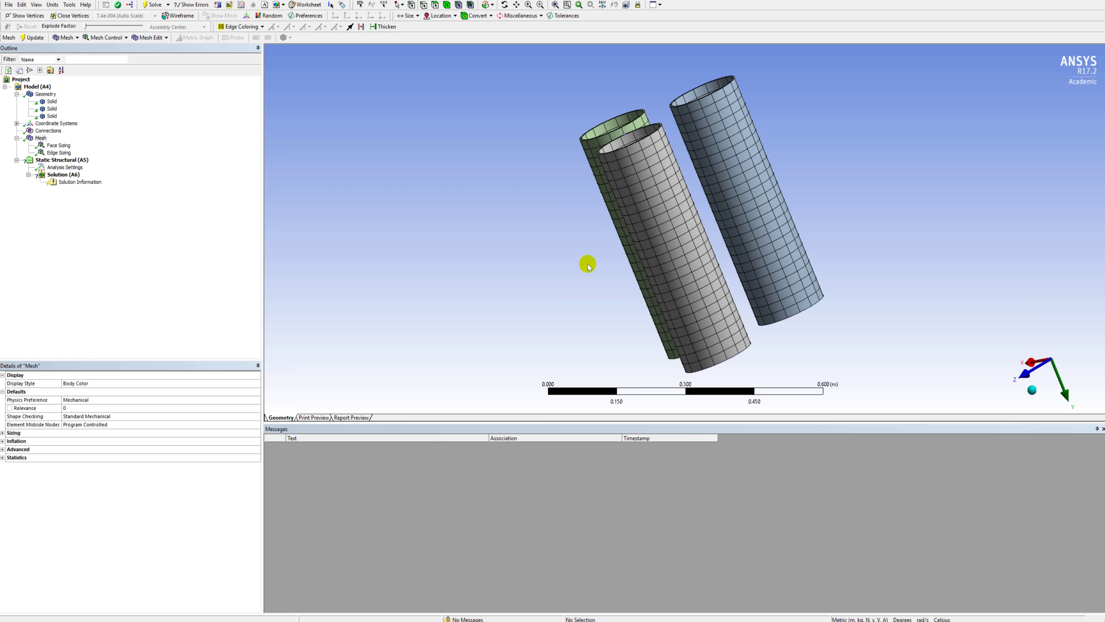
{"action": "left_click", "coordinate": [3, 458]}
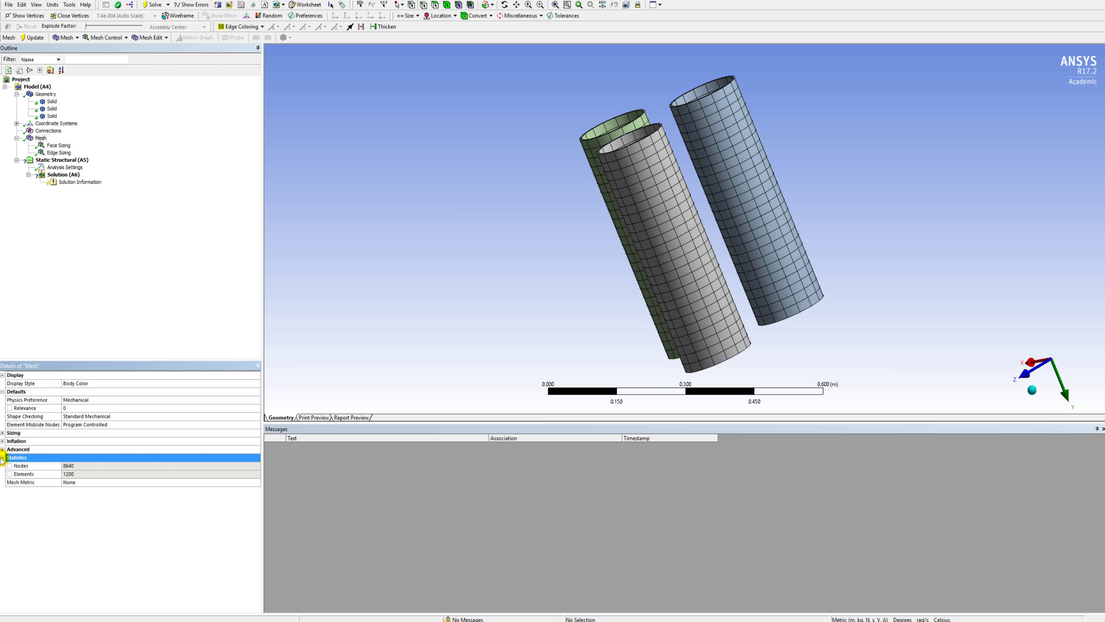
Change the edge sizing type to Number of Divisions and set it to 40
{"action": "left_click", "coordinate": [57, 153]}
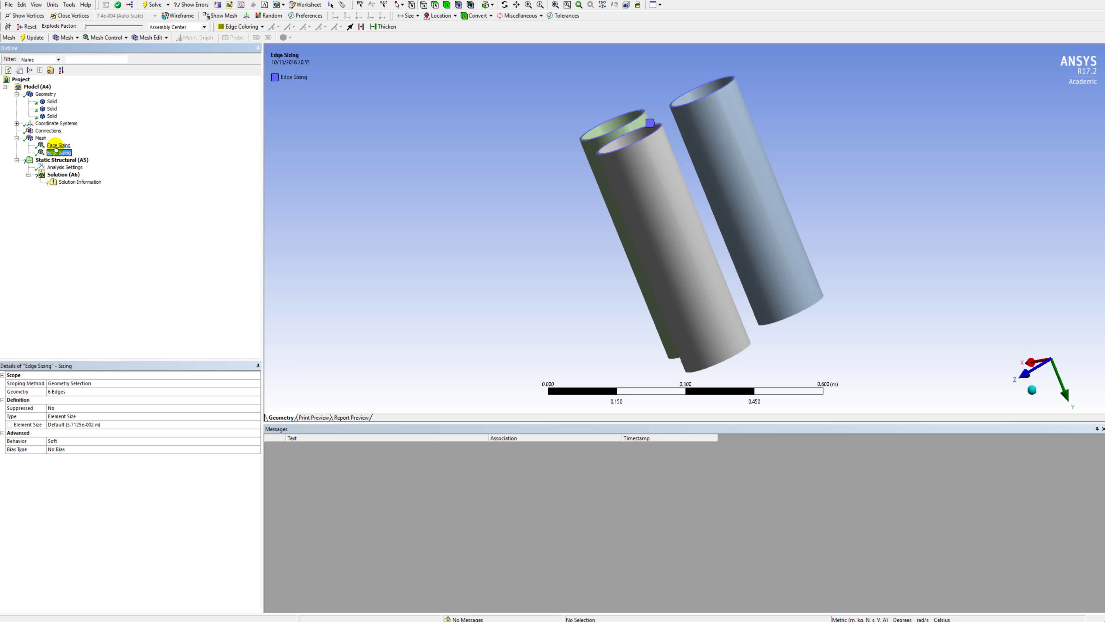
{"action": "left_click", "coordinate": [85, 417]}
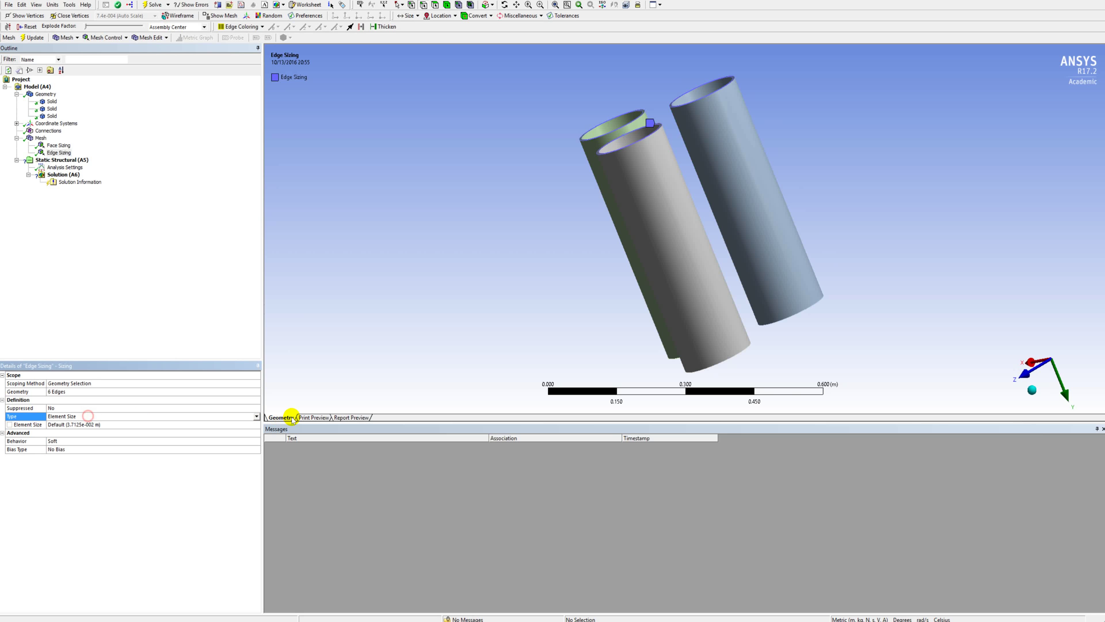
{"action": "left_click", "coordinate": [257, 416]}
{"action": "left_click", "coordinate": [176, 433]}
{"action": "left_click", "coordinate": [131, 429]}
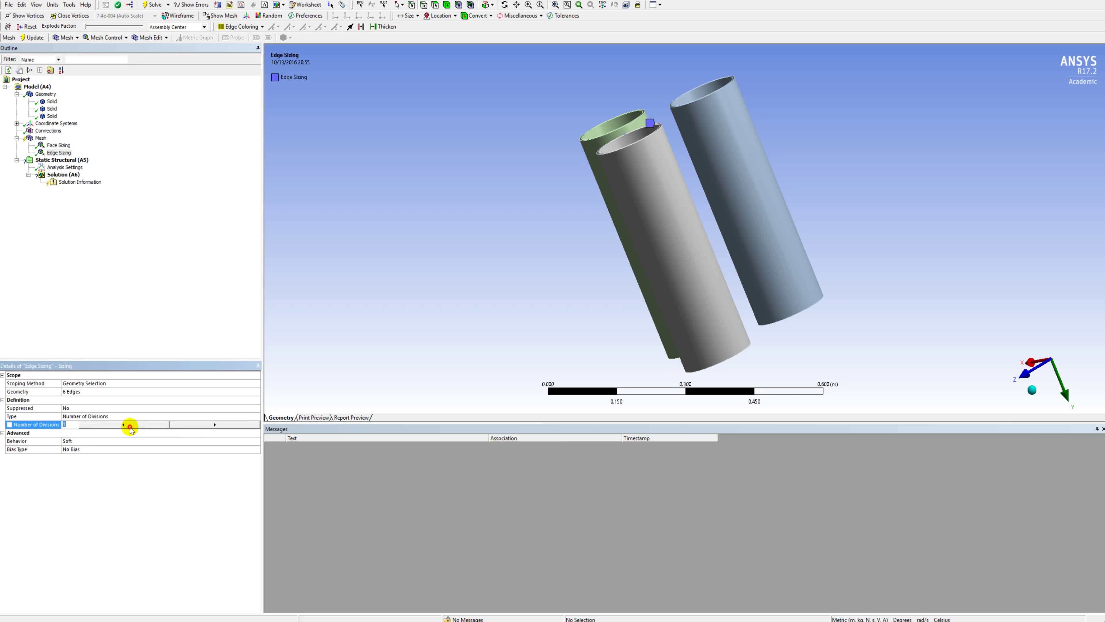
{"action": "type", "text": "40"}
{"action": "key", "text": "Return"}
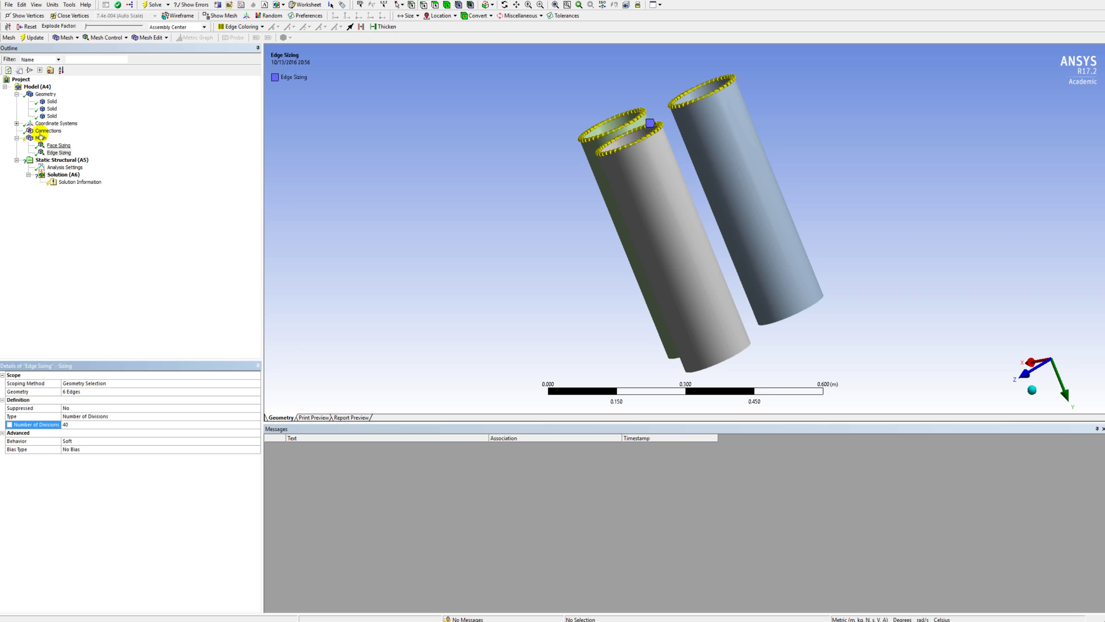
Update the mesh, and inspect the edge sizing divisions and the resulting mesh on the three tubes
{"action": "right_click", "coordinate": [38, 136]}
{"action": "left_click", "coordinate": [58, 157]}
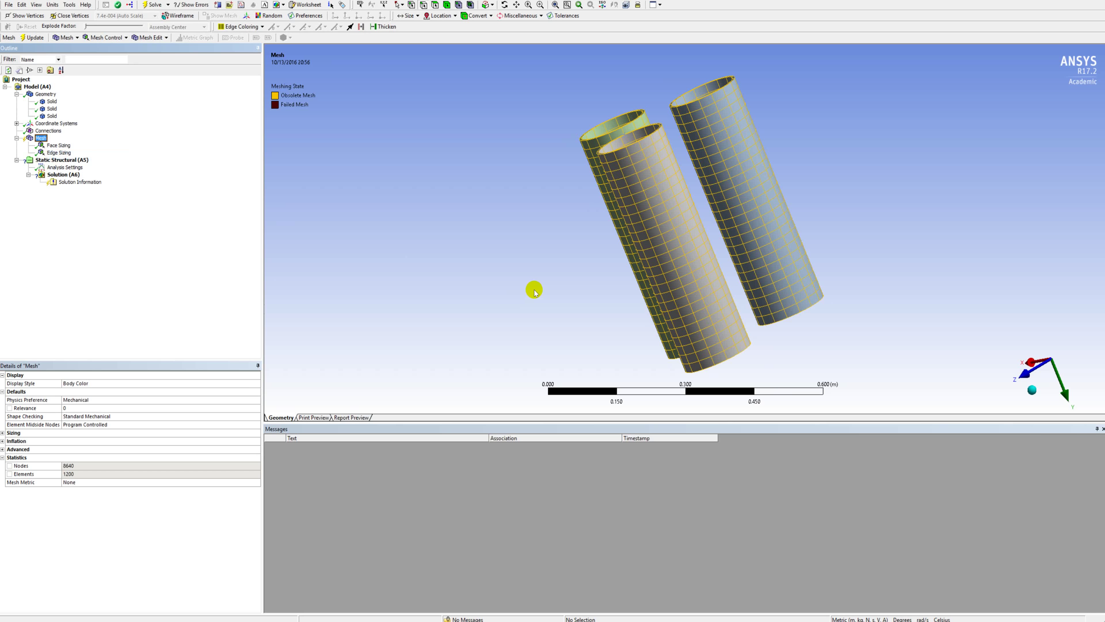
{"action": "mouse_move", "coordinate": [686, 239]}
{"action": "middle_mouse_down"}
{"action": "mouse_move", "coordinate": [740, 271]}
{"action": "mouse_move", "coordinate": [672, 243]}
{"action": "middle_mouse_up"}
{"action": "left_click", "coordinate": [59, 152]}
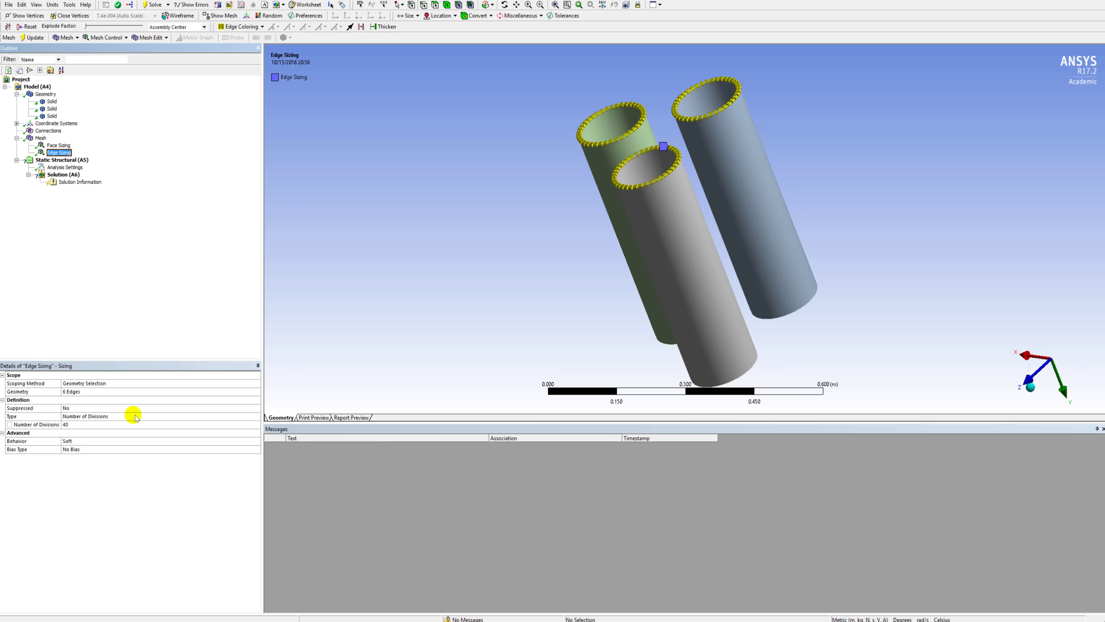
{"action": "middle_click_drag", "start_coordinate": [495, 233], "coordinate": [536, 279]}
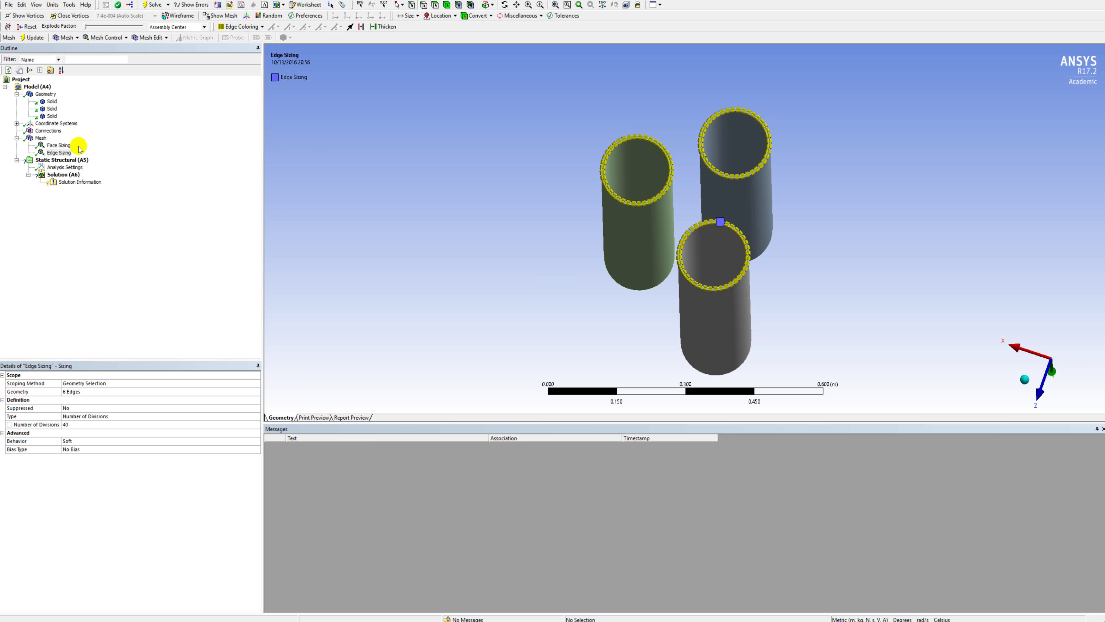
{"action": "left_click", "coordinate": [41, 138]}
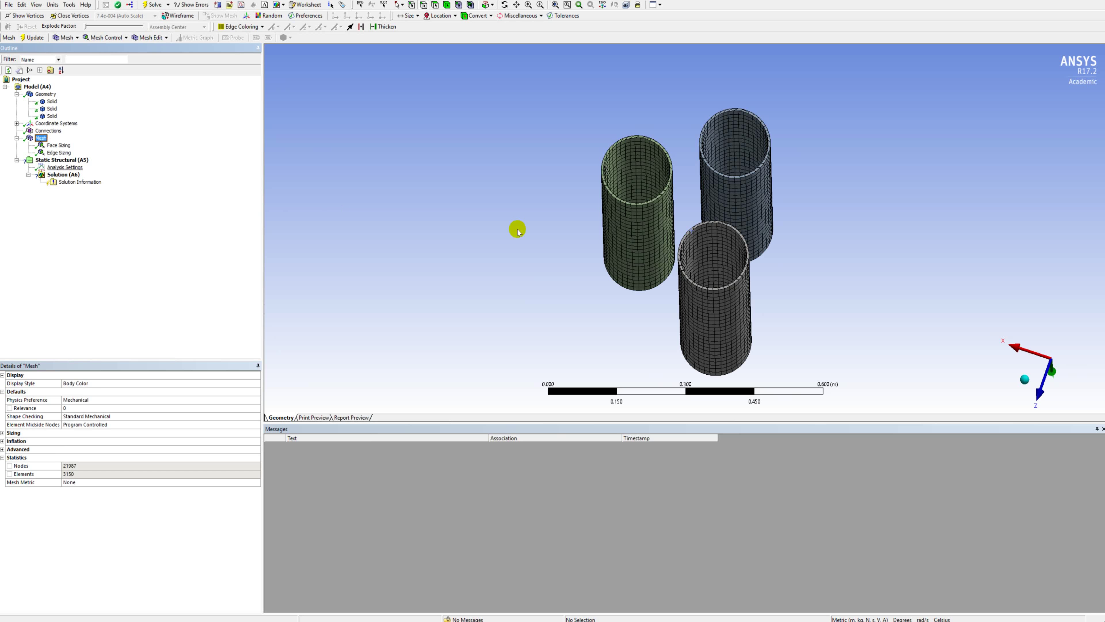
{"action": "middle_click_drag", "start_coordinate": [518, 231], "coordinate": [455, 275]}
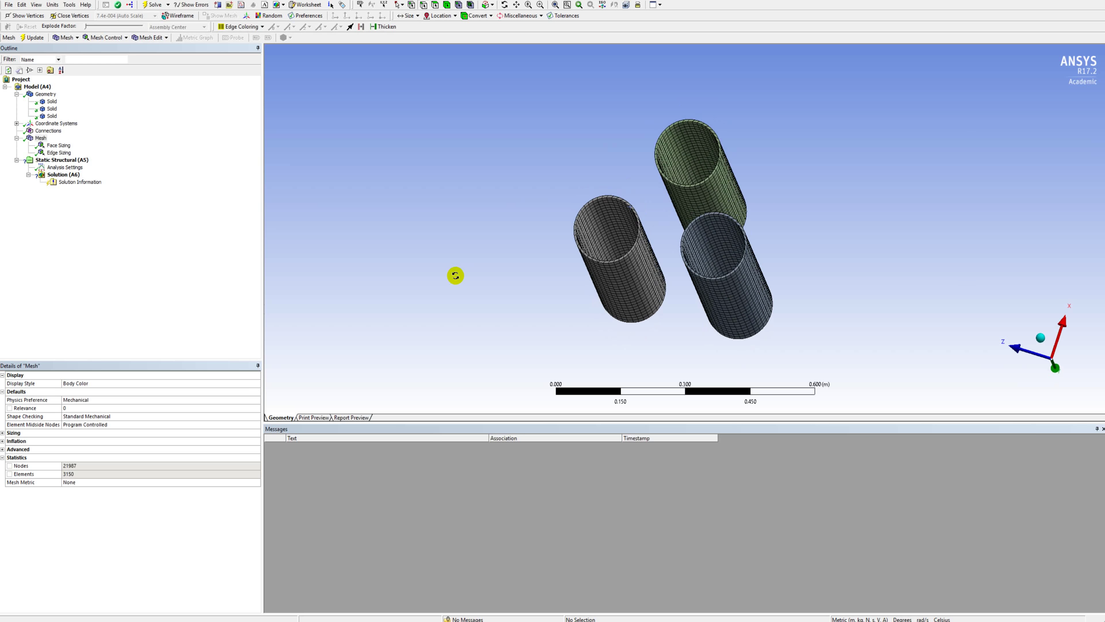
Add a Fixed Support to the static structural analysis on the annular end faces at the same end of all three tubes
{"action": "right_click", "coordinate": [46, 160]}
{"action": "mouse_move", "coordinate": [119, 166]}
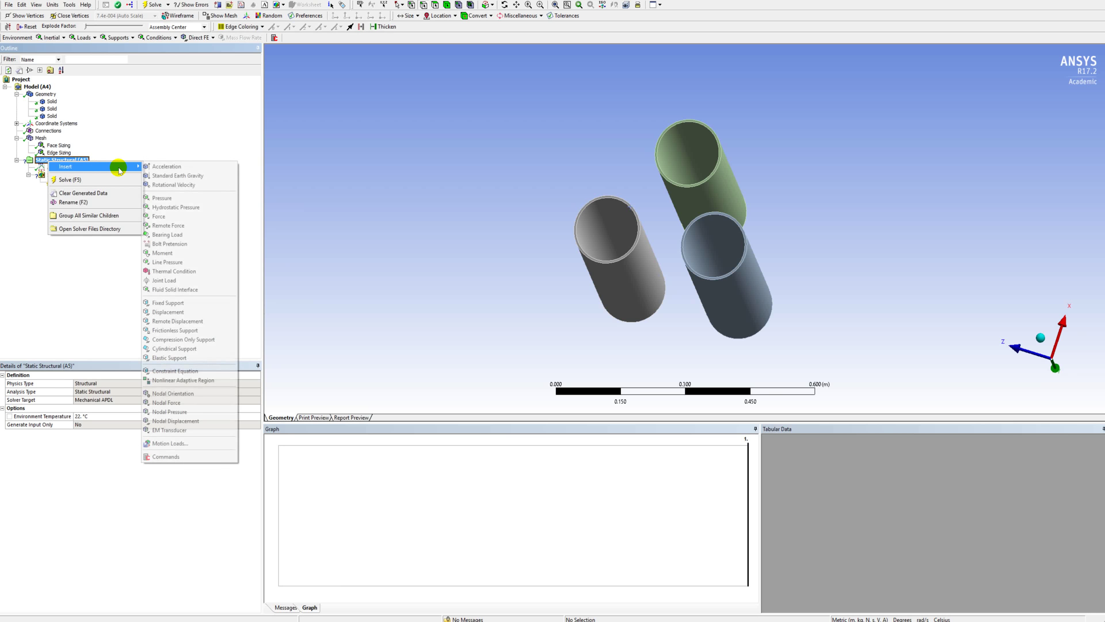
{"action": "left_click", "coordinate": [180, 305]}
{"action": "middle_click_drag", "start_coordinate": [653, 309], "coordinate": [728, 217]}
{"action": "scroll", "coordinate": [695, 190], "scroll_direction": "up", "scroll_amount": 3}
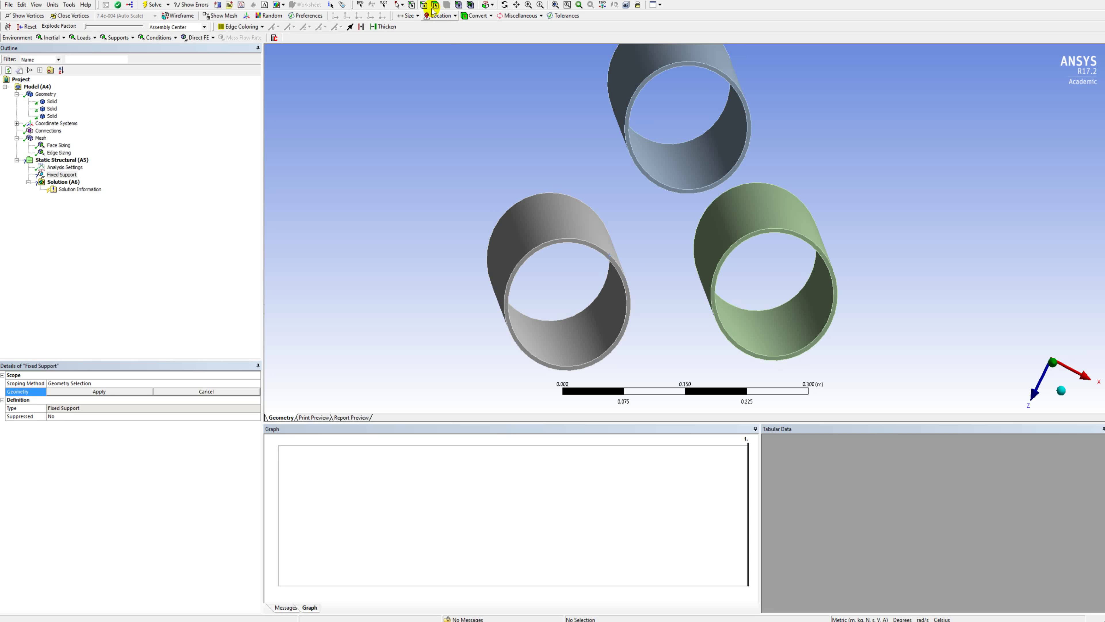
{"action": "left_click", "coordinate": [630, 141]}
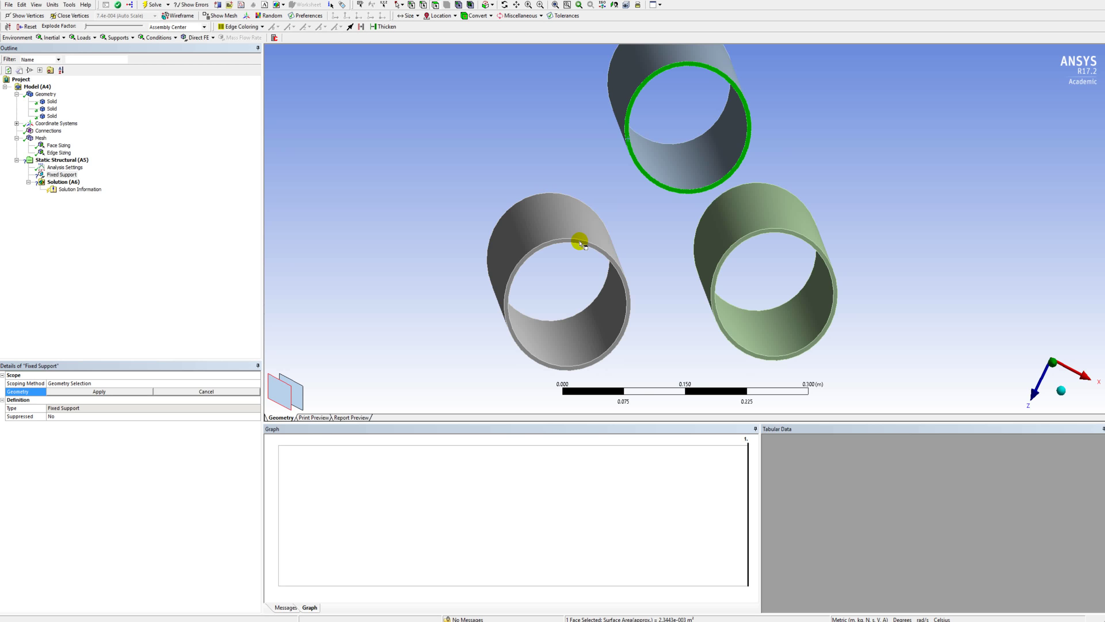
{"action": "left_click", "coordinate": [580, 242], "text": "ctrl"}
{"action": "left_click", "coordinate": [733, 252], "text": "ctrl"}
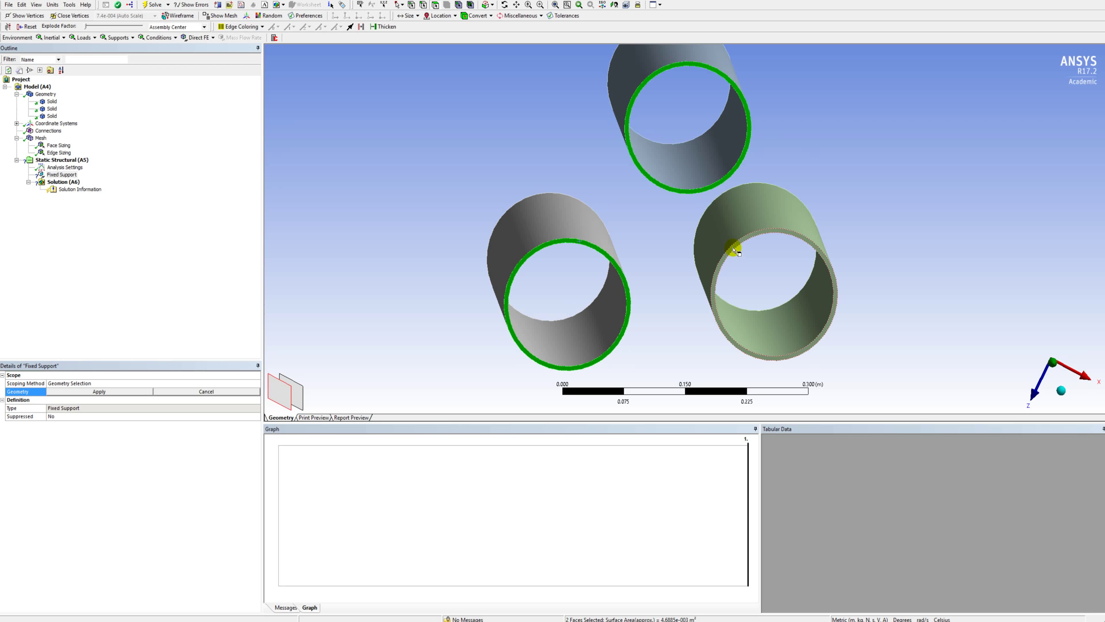
{"action": "left_click", "coordinate": [89, 391]}
Add a Force of 2000 N on the green tube's annular end face opposite the fixed support
{"action": "middle_click_drag", "start_coordinate": [763, 282], "coordinate": [601, 344]}
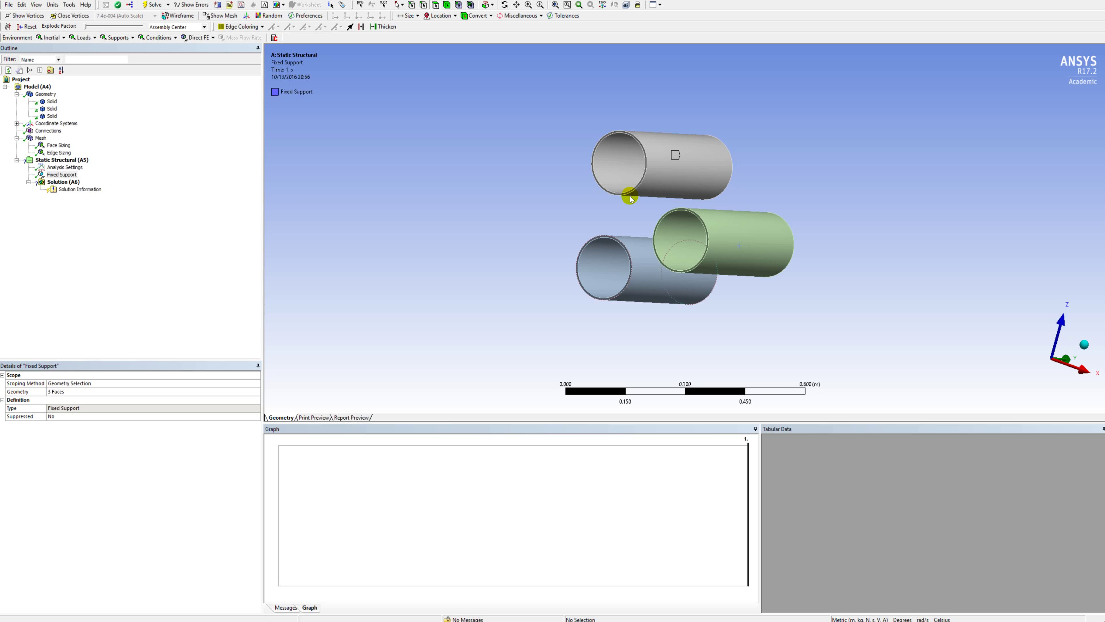
{"action": "scroll", "coordinate": [544, 200], "scroll_direction": "up", "scroll_amount": 3}
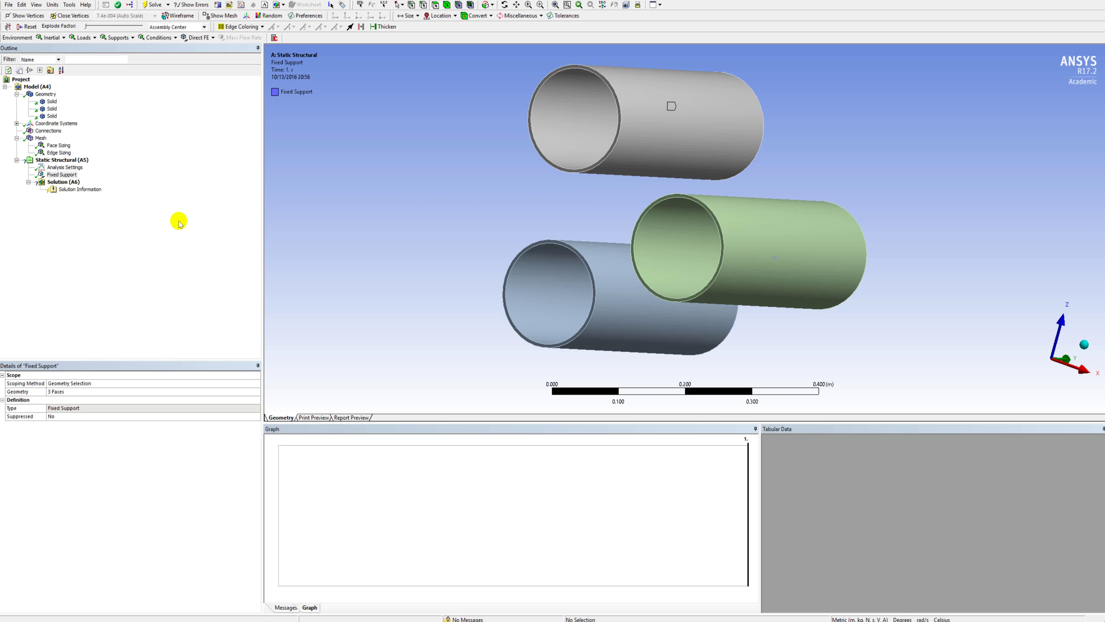
{"action": "right_click", "coordinate": [81, 163]}
{"action": "mouse_move", "coordinate": [114, 164]}
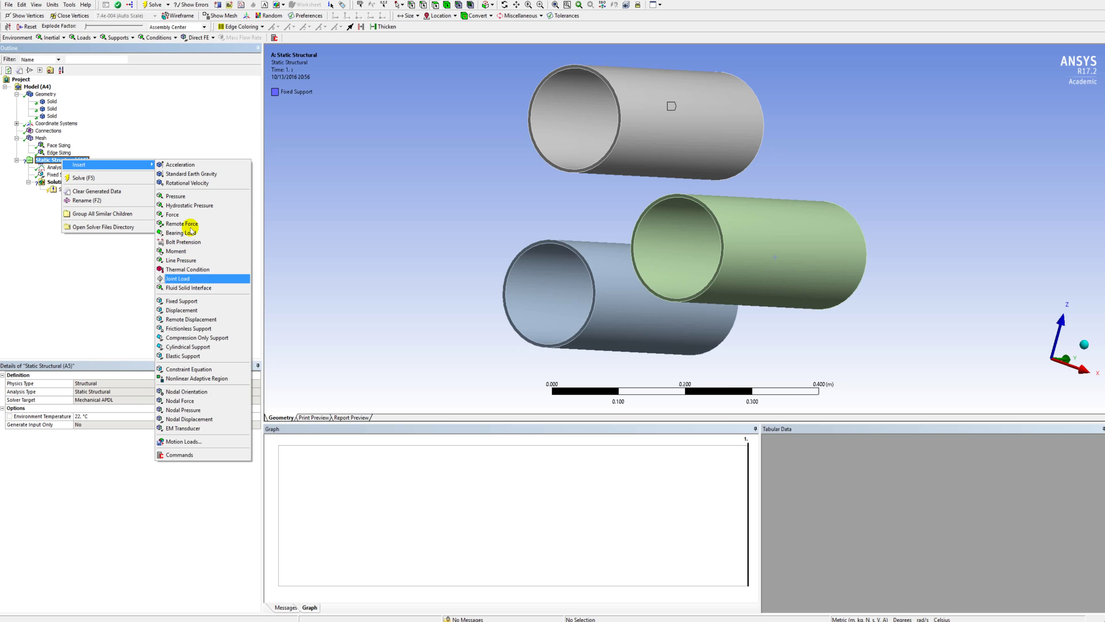
{"action": "left_click", "coordinate": [173, 214]}
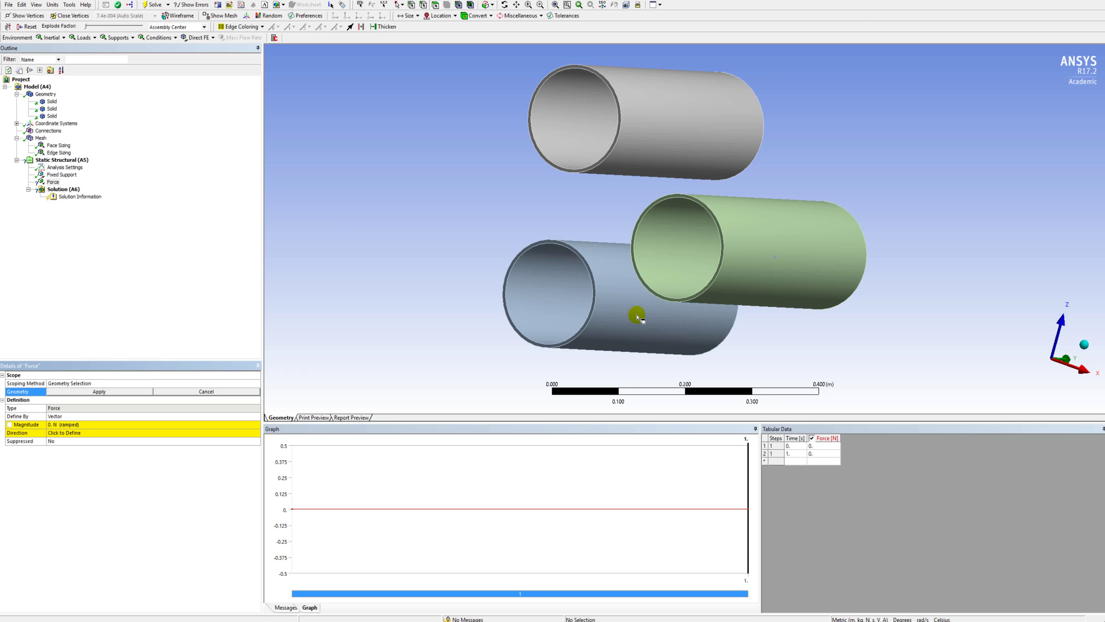
{"action": "left_click", "coordinate": [634, 248]}
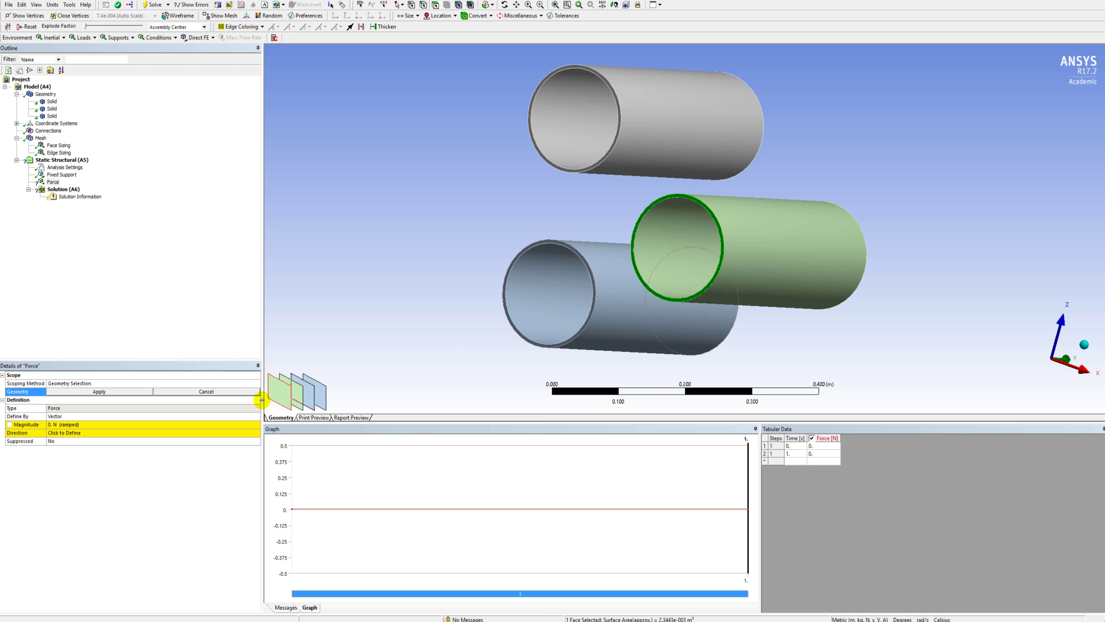
{"action": "left_click", "coordinate": [112, 392]}
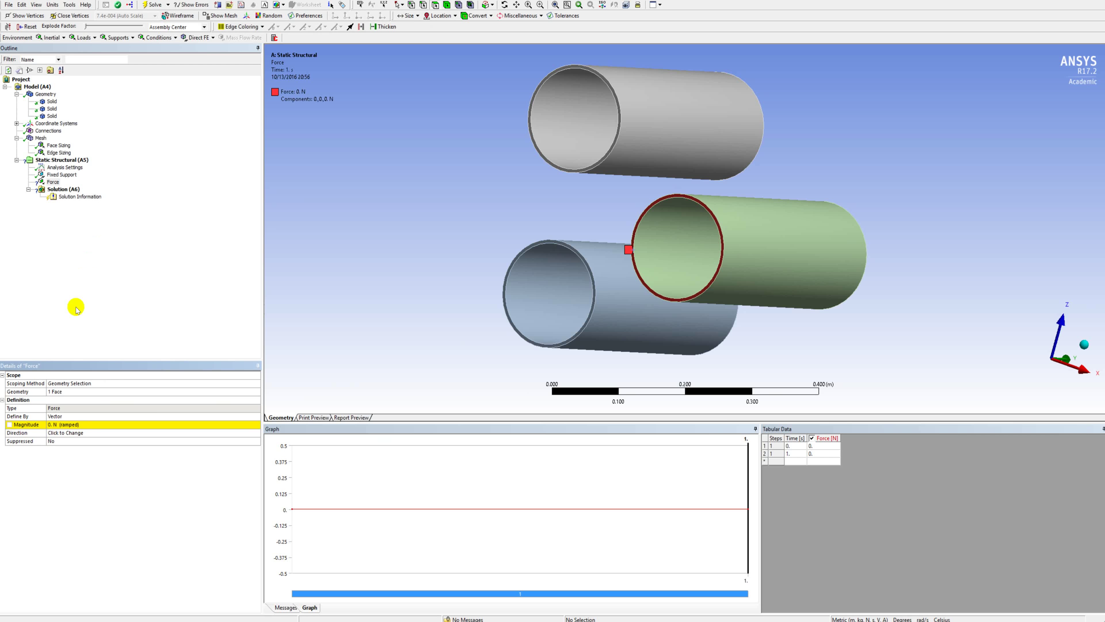
{"action": "left_click", "coordinate": [72, 424]}
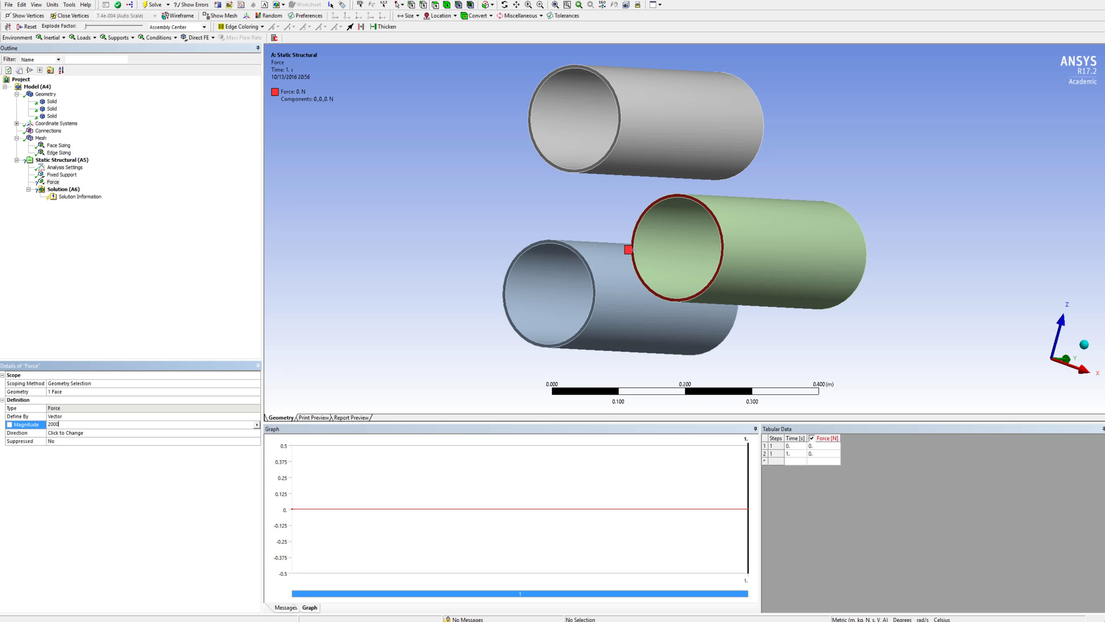
{"action": "key", "text": "Return"}
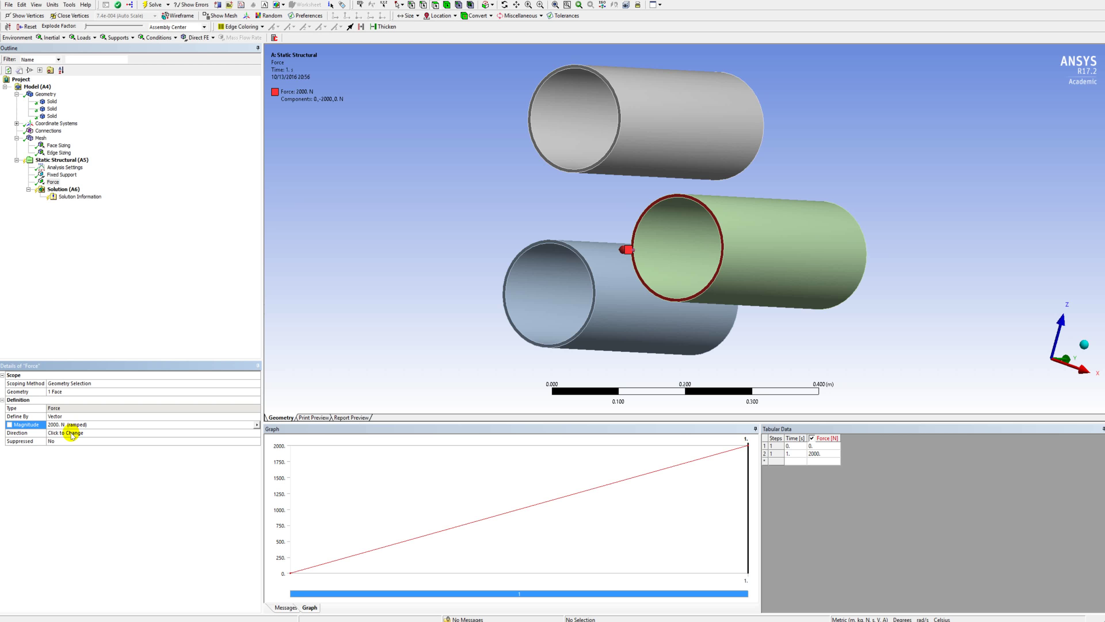
Reverse the direction of the force on the green tube so it pushes axially into the tube toward the fixed support
{"action": "left_click", "coordinate": [62, 433]}
{"action": "left_click", "coordinate": [284, 356]}
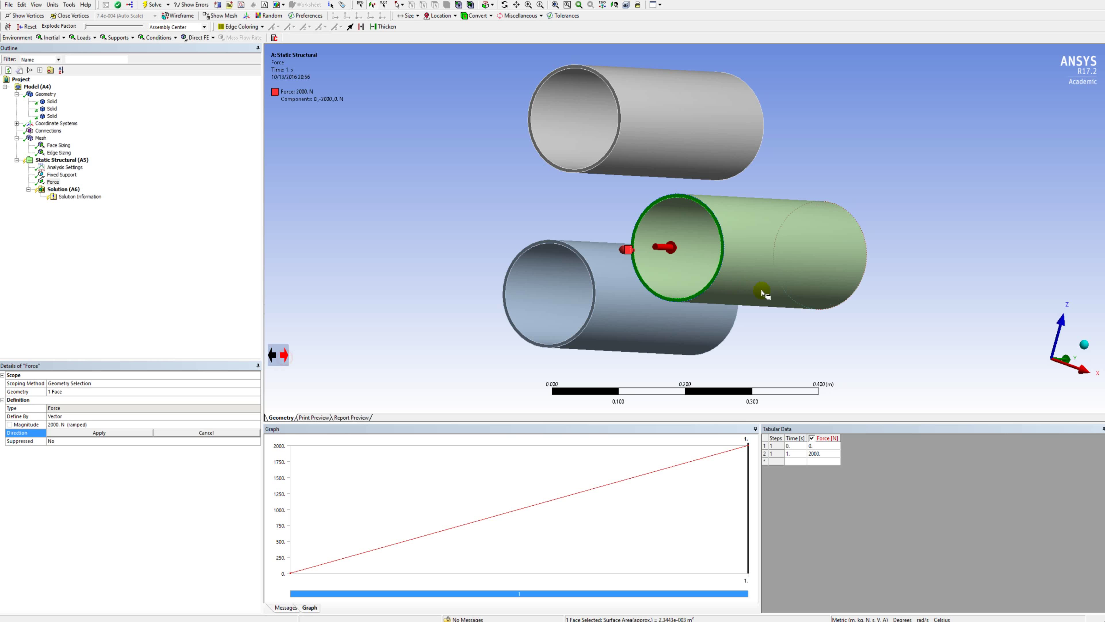
{"action": "middle_click_drag", "start_coordinate": [764, 291], "coordinate": [616, 264]}
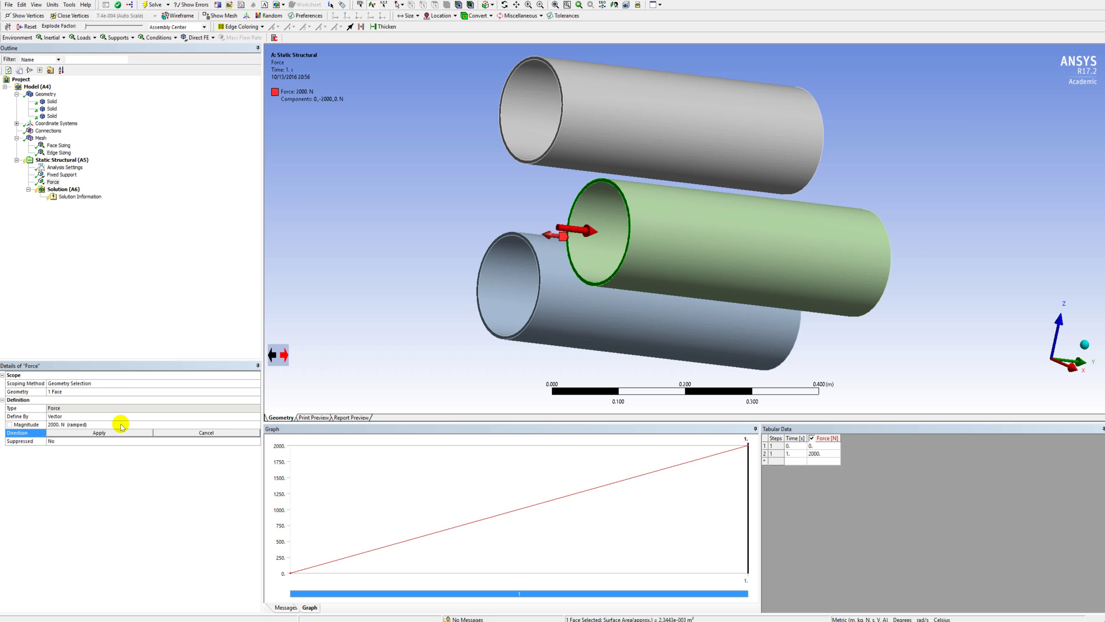
{"action": "left_click", "coordinate": [116, 433]}
Add a 2000 N Force on the grey tube's annular free end face, with its direction flipped to point into the tube
{"action": "middle_click_drag", "start_coordinate": [456, 270], "coordinate": [607, 287]}
{"action": "left_click", "coordinate": [645, 114]}
{"action": "left_click", "coordinate": [83, 38]}
{"action": "left_click", "coordinate": [92, 85]}
{"action": "left_click", "coordinate": [62, 425]}
{"action": "type", "text": "2000"}
{"action": "left_click", "coordinate": [61, 433]}
{"action": "left_click", "coordinate": [284, 355]}
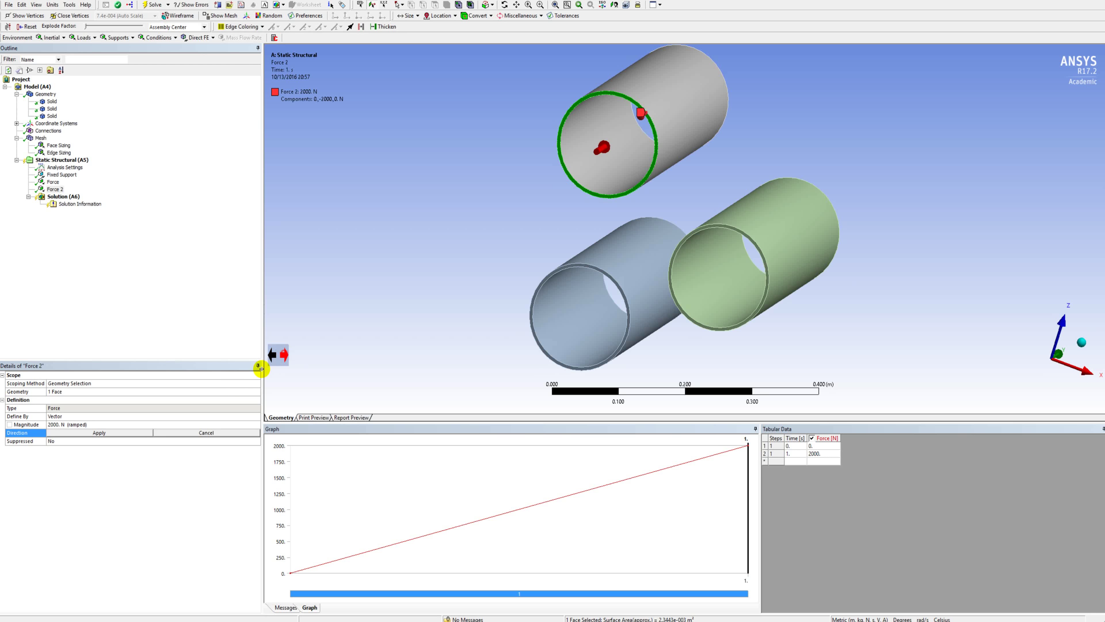
{"action": "left_click", "coordinate": [134, 434]}
Add a third Force of 2000 N on the blue tube's annular free end face and flip its direction to point into the tube
{"action": "middle_click_drag", "start_coordinate": [505, 291], "coordinate": [544, 244]}
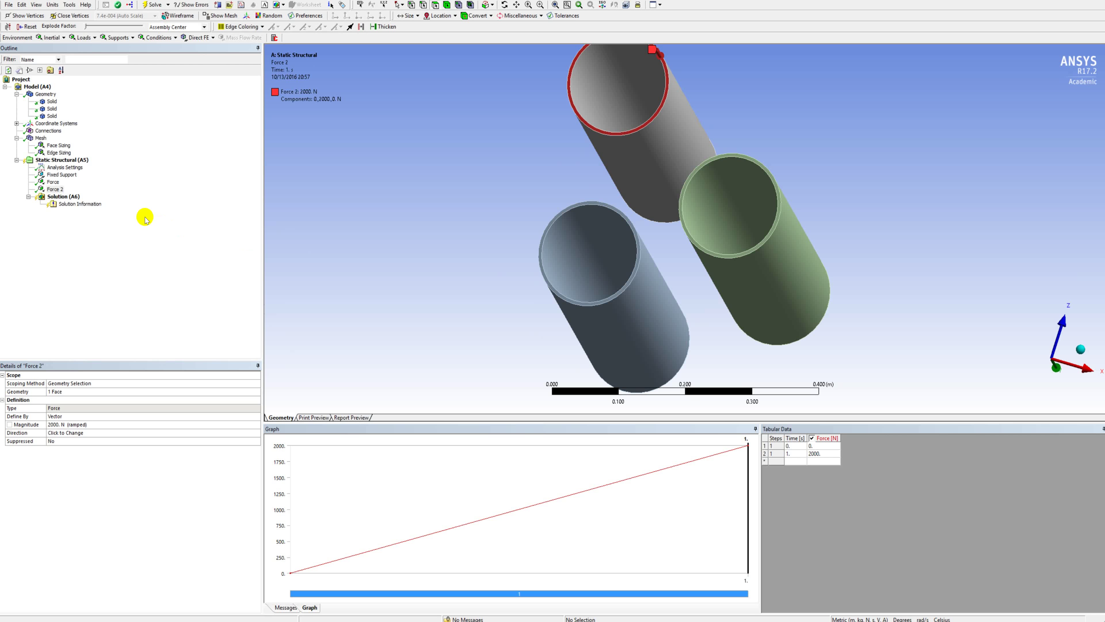
{"action": "right_click", "coordinate": [78, 161]}
{"action": "mouse_move", "coordinate": [100, 167]}
{"action": "left_click", "coordinate": [205, 215]}
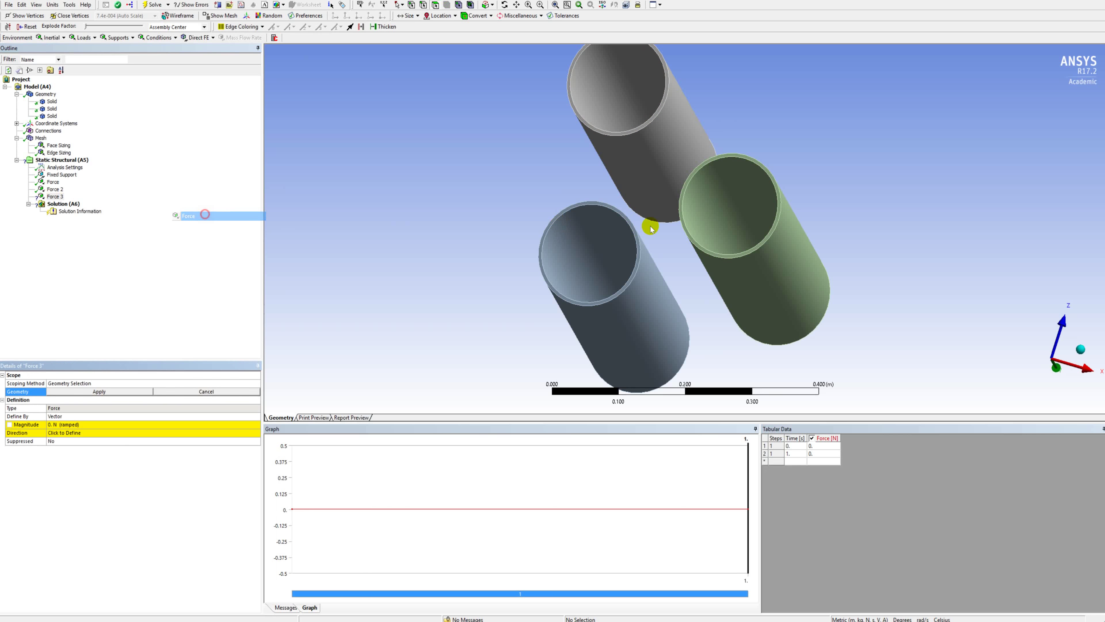
{"action": "left_click", "coordinate": [618, 214]}
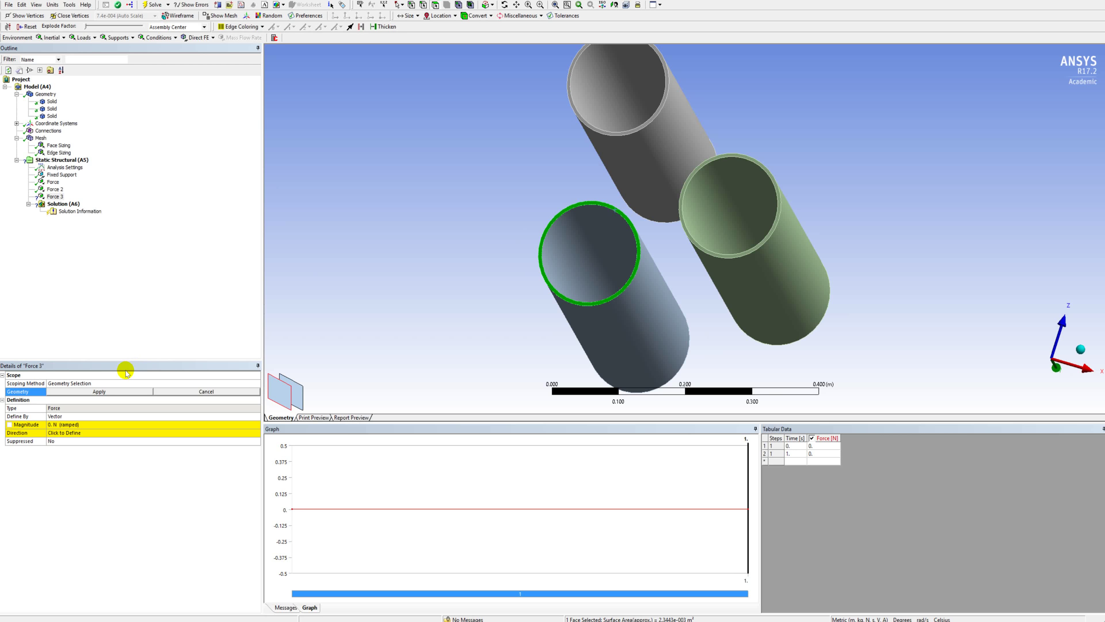
{"action": "left_click", "coordinate": [100, 391]}
{"action": "left_click", "coordinate": [94, 425]}
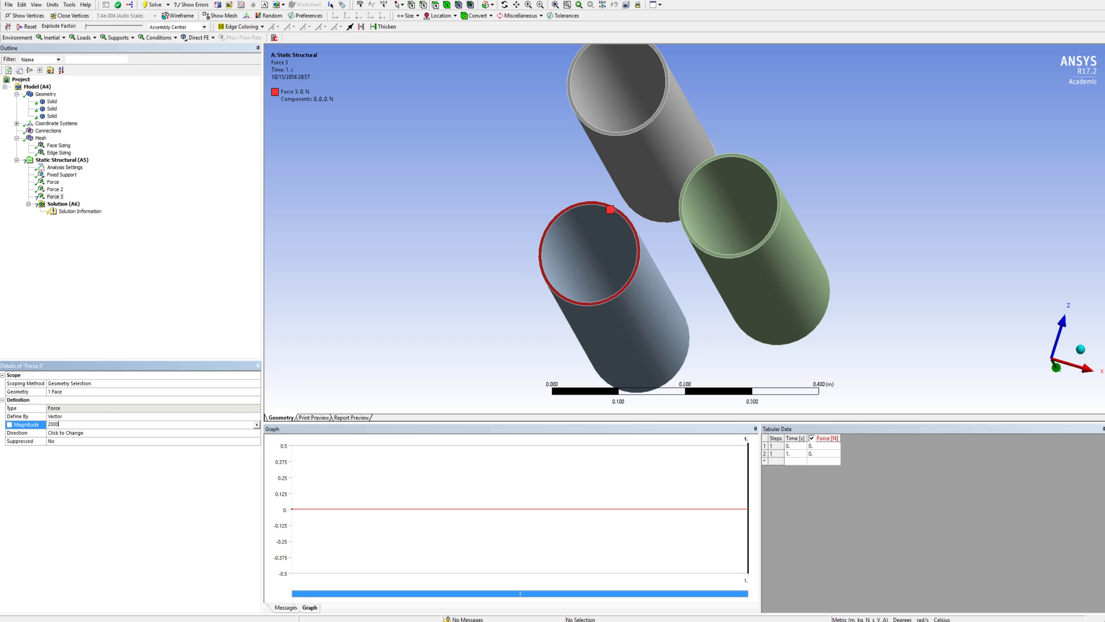
{"action": "key", "text": "Return"}
{"action": "left_click", "coordinate": [83, 433]}
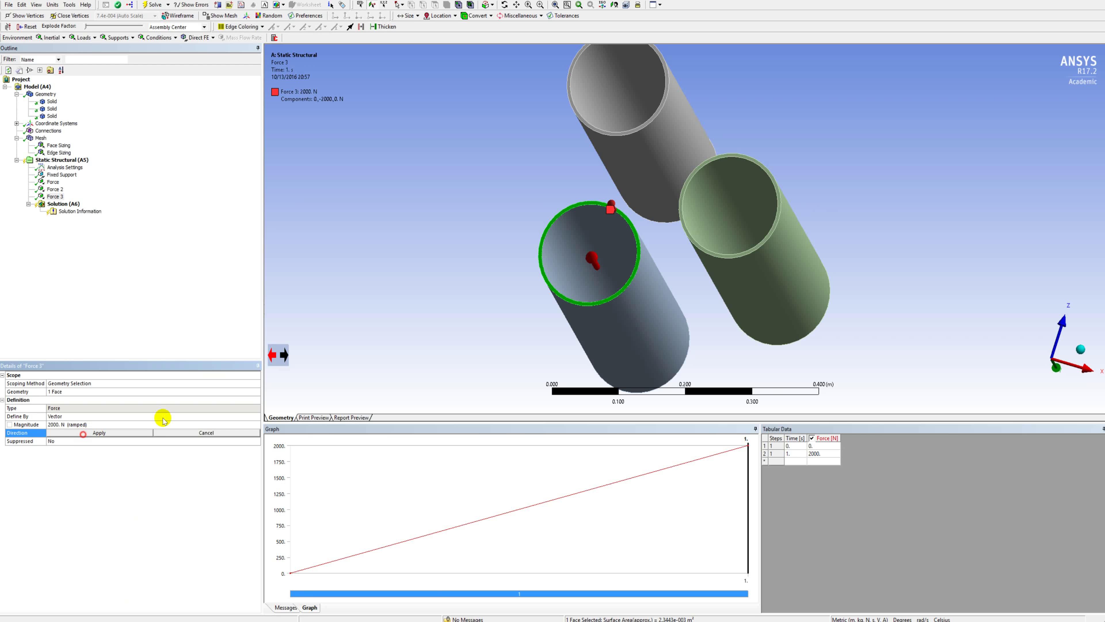
{"action": "left_click", "coordinate": [285, 355]}
{"action": "left_click", "coordinate": [130, 433]}
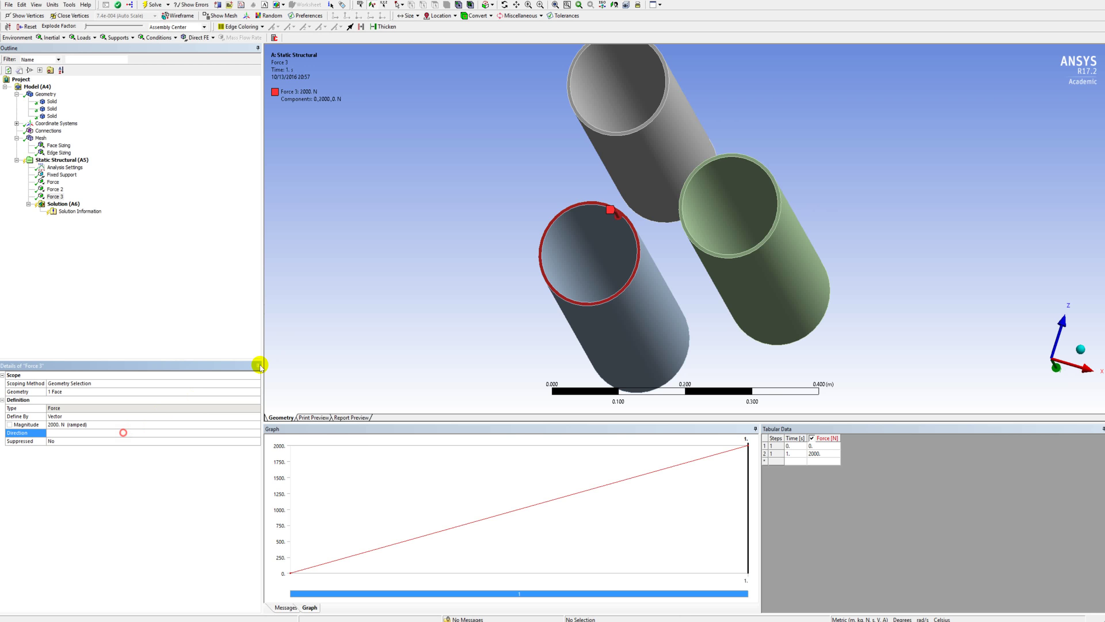
Insert Equivalent (von-Mises) strain and Equivalent (von-Mises) stress results for all bodies in the solution
{"action": "middle_click_drag", "start_coordinate": [708, 237], "coordinate": [687, 275]}
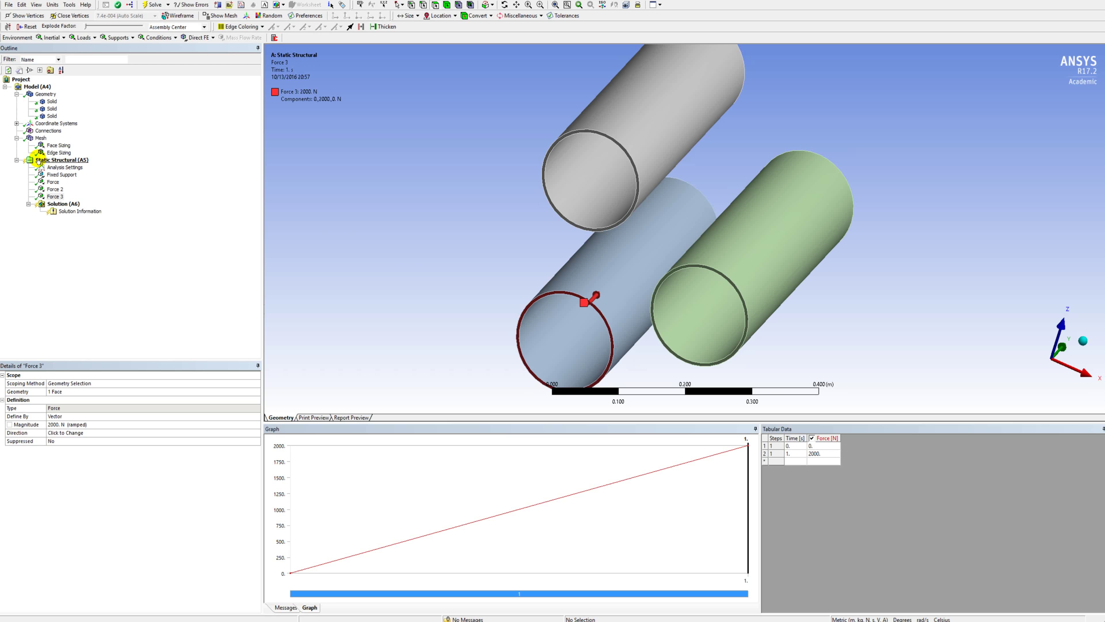
{"action": "right_click", "coordinate": [66, 204]}
{"action": "mouse_move", "coordinate": [84, 211]}
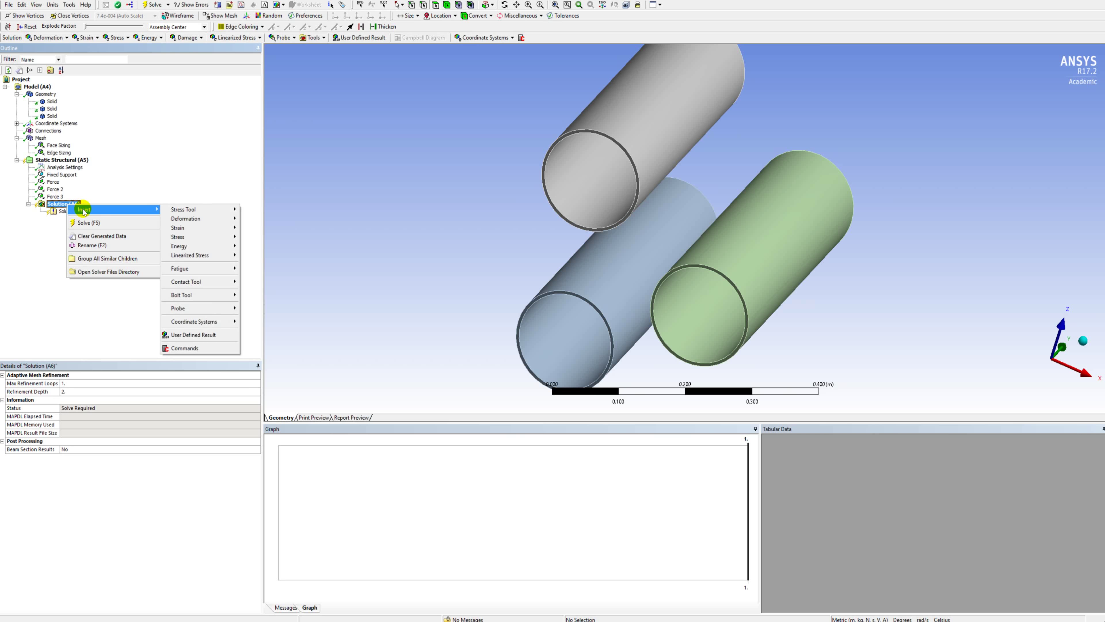
{"action": "mouse_move", "coordinate": [226, 228]}
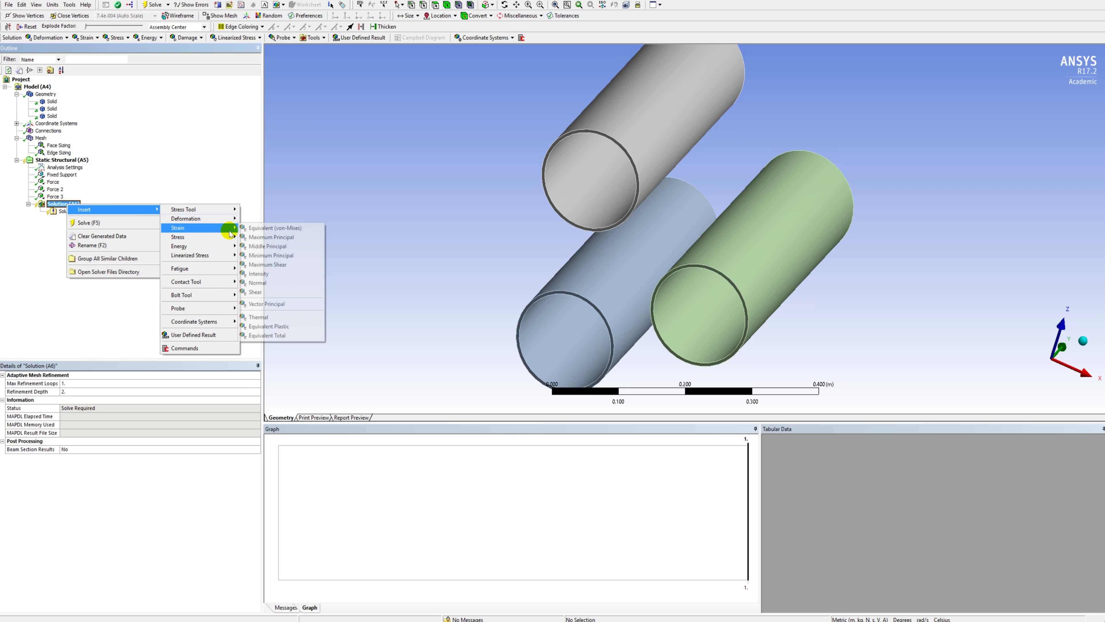
{"action": "left_click", "coordinate": [255, 228]}
{"action": "right_click", "coordinate": [66, 204]}
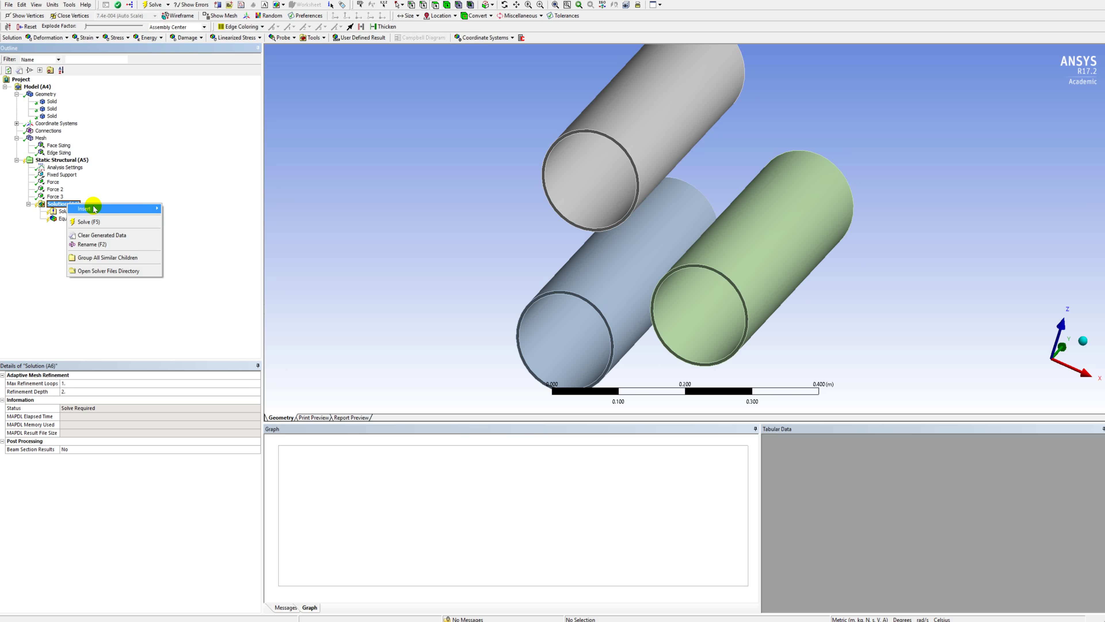
{"action": "mouse_move", "coordinate": [148, 208]}
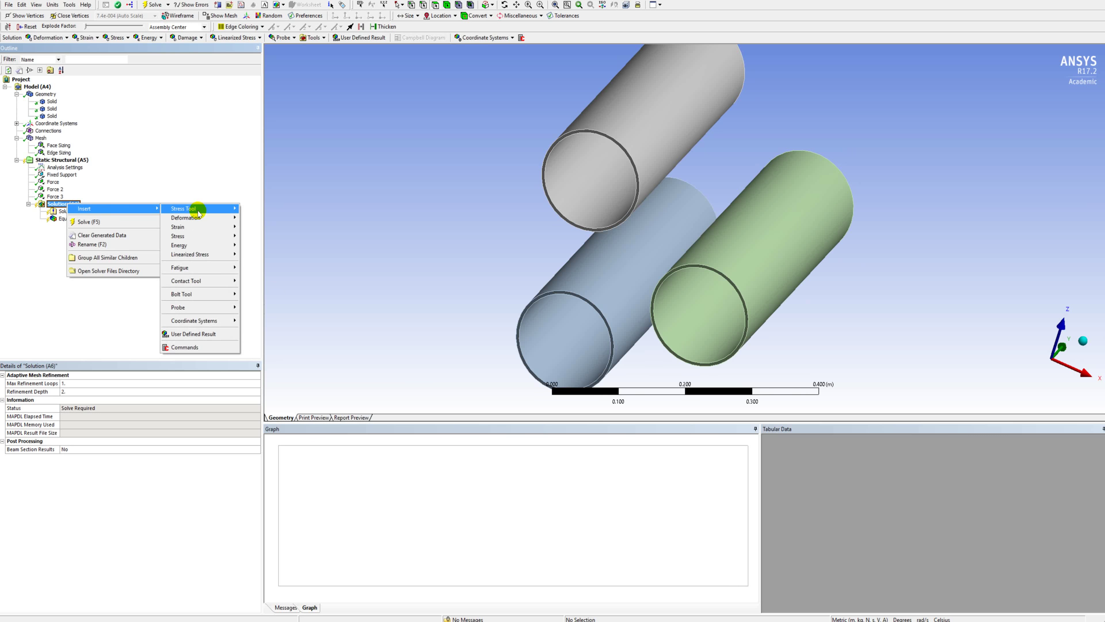
{"action": "mouse_move", "coordinate": [205, 236]}
{"action": "left_click", "coordinate": [259, 239]}
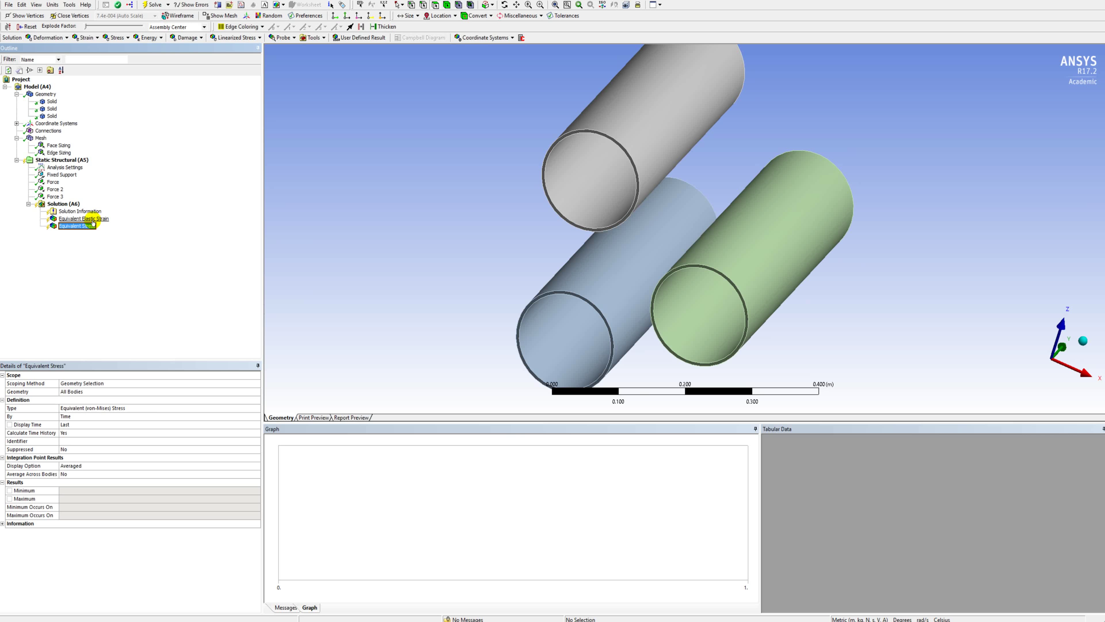
Review the three solids' material assignments, the mesh sizings, the fixed support and each of the three forces before solving
{"action": "left_click", "coordinate": [62, 160]}
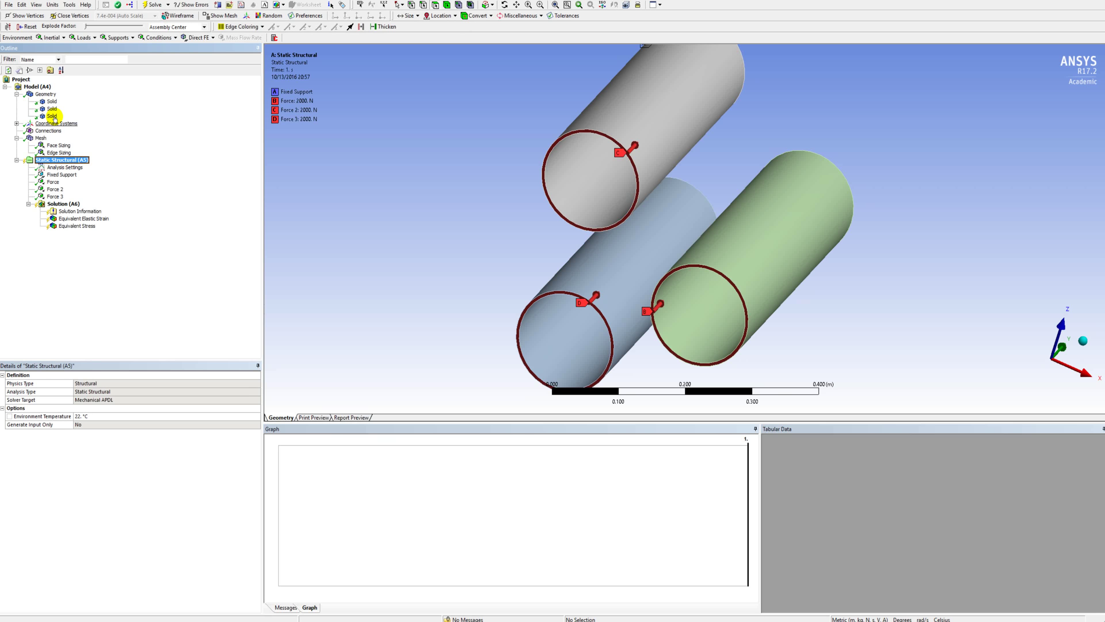
{"action": "left_click", "coordinate": [51, 116]}
{"action": "left_click", "coordinate": [51, 109]}
{"action": "left_click", "coordinate": [52, 101]}
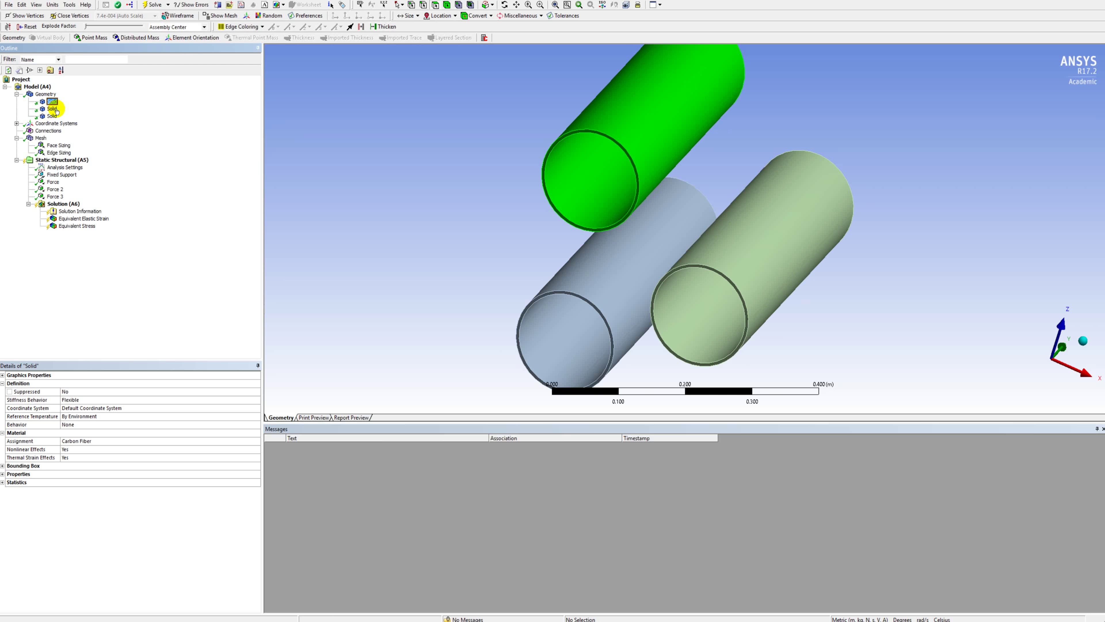
{"action": "left_click", "coordinate": [55, 145]}
{"action": "left_click", "coordinate": [58, 152]}
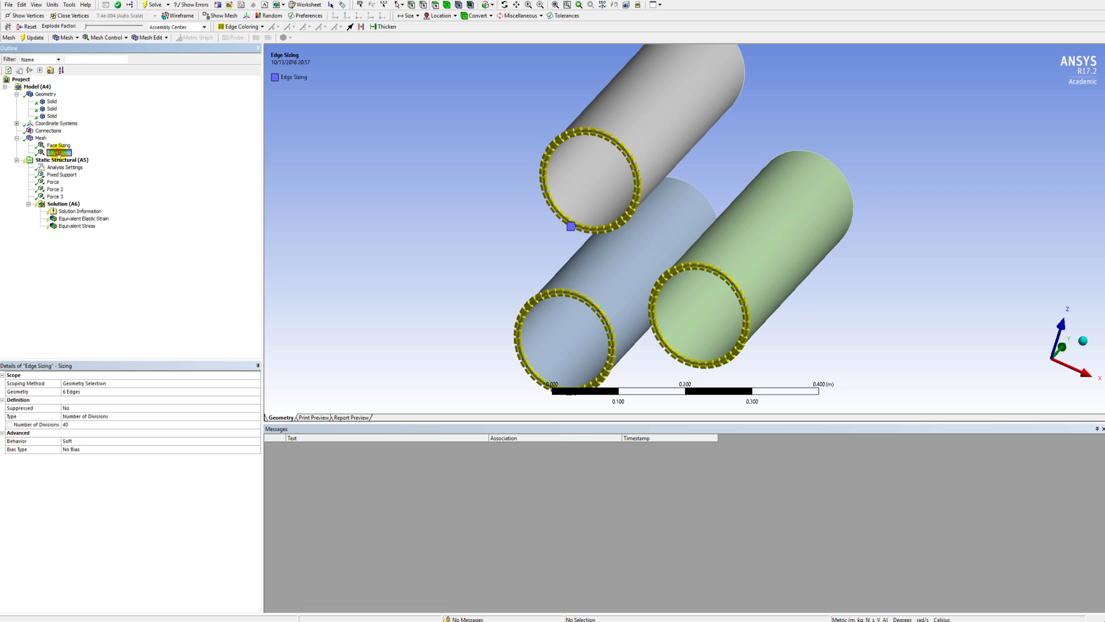
{"action": "left_click", "coordinate": [58, 167]}
{"action": "left_click", "coordinate": [61, 175]}
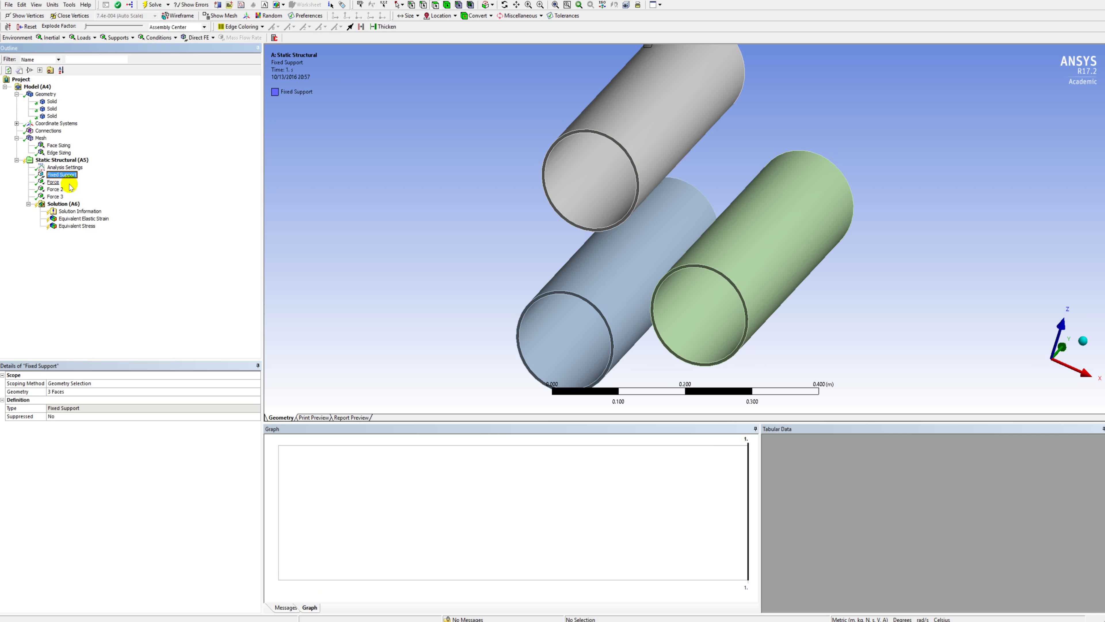
{"action": "left_click", "coordinate": [53, 182]}
{"action": "left_click", "coordinate": [55, 189]}
{"action": "left_click", "coordinate": [54, 196]}
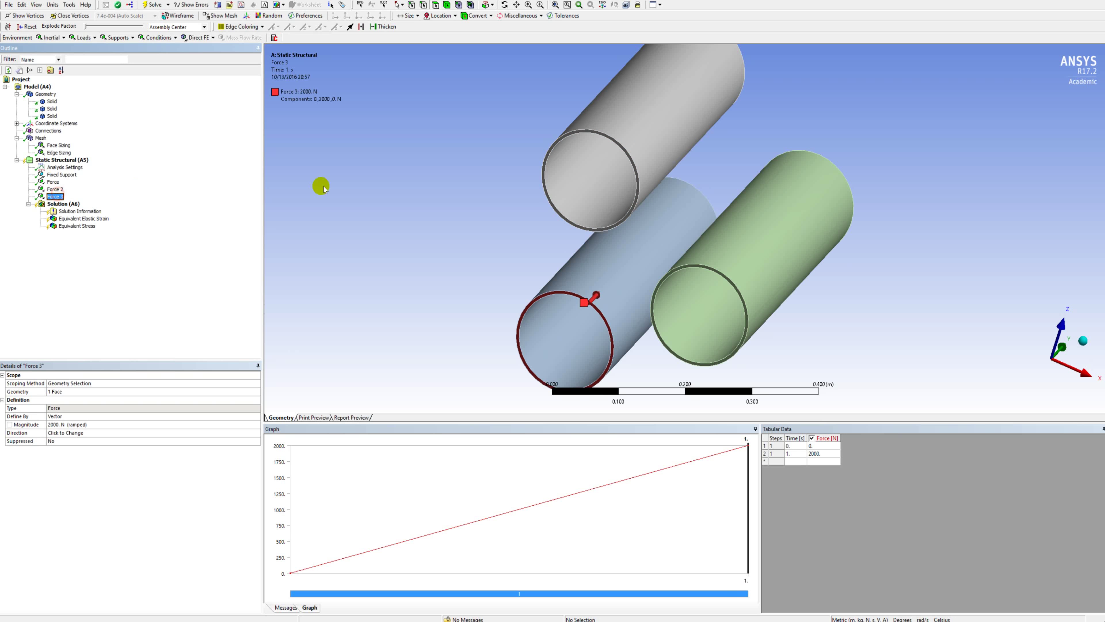
{"action": "left_click", "coordinate": [55, 190]}
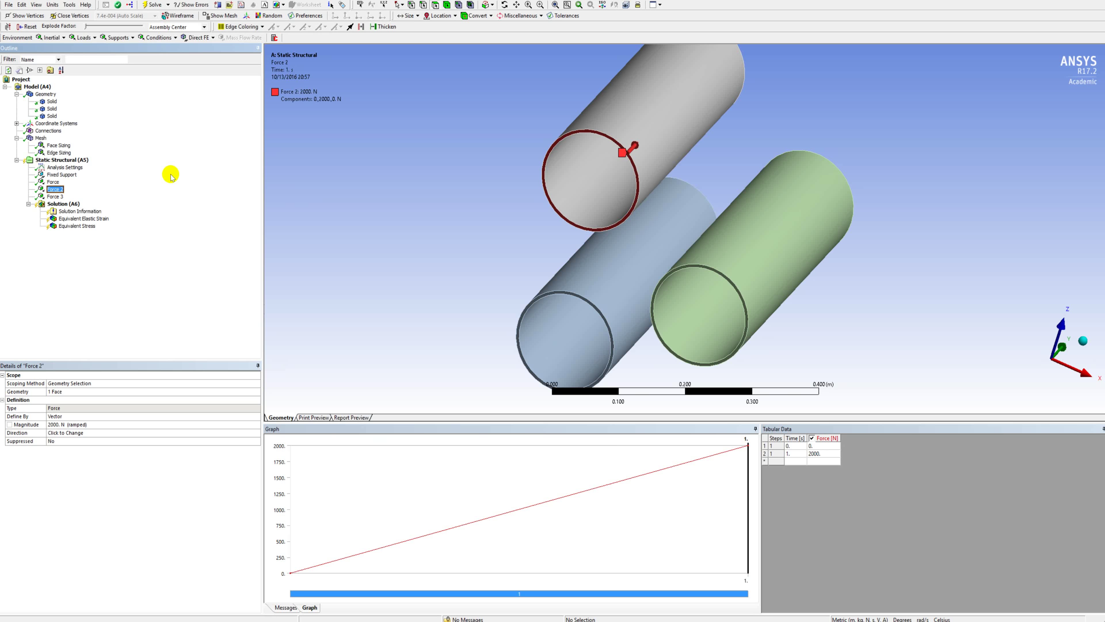
Solve the static structural analysis and check the fixed support and force directions on the three tubes
{"action": "right_click", "coordinate": [64, 164]}
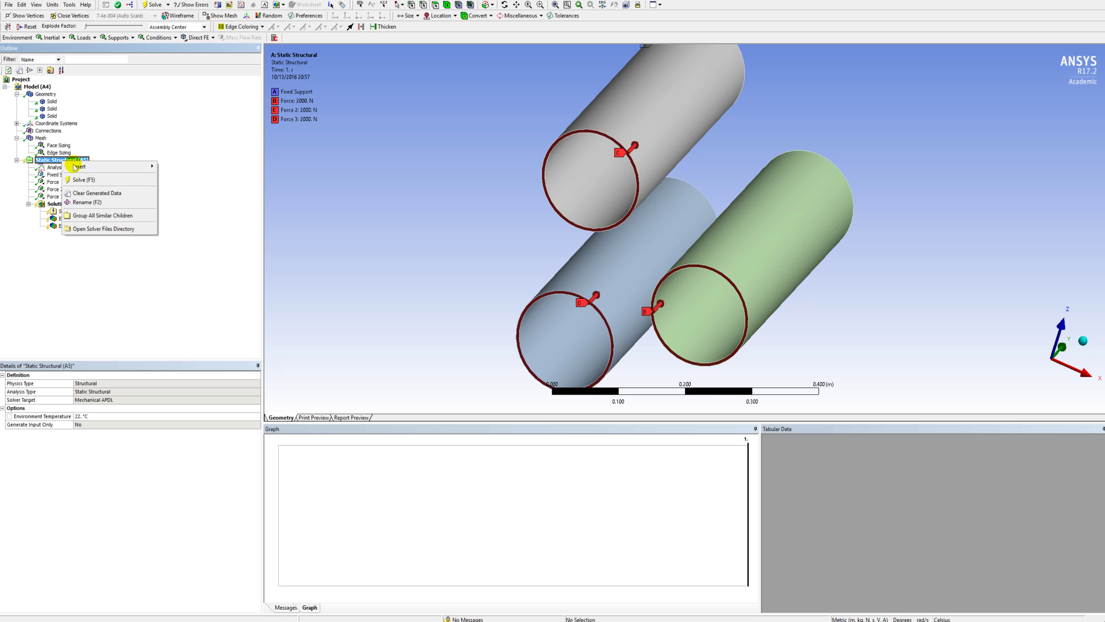
{"action": "left_click", "coordinate": [84, 180]}
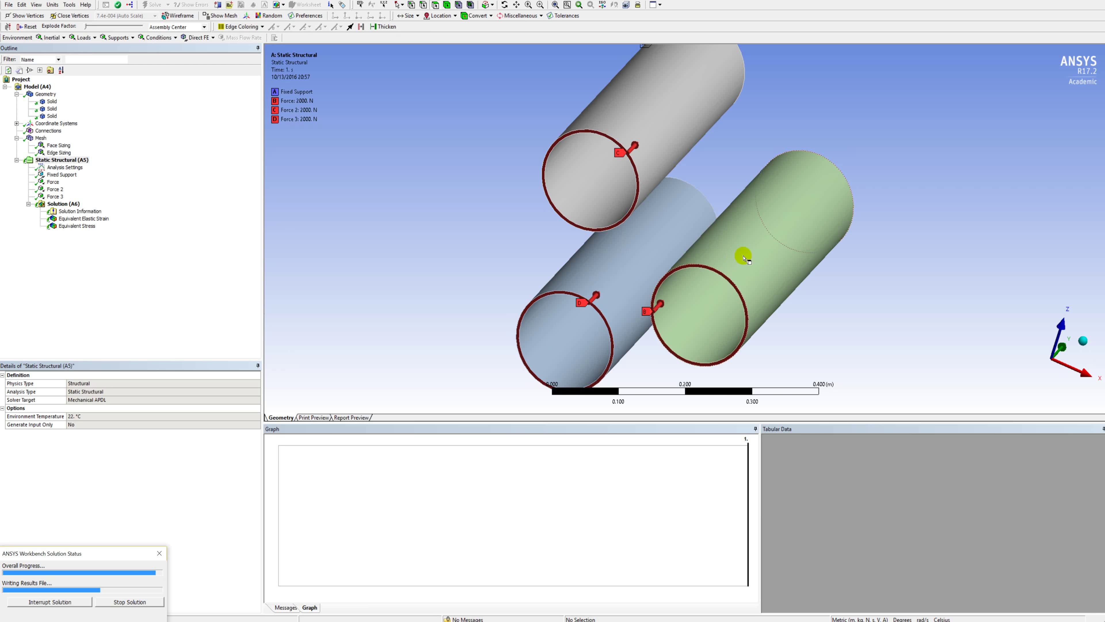
{"action": "middle_click_drag", "start_coordinate": [790, 237], "coordinate": [475, 319]}
{"action": "left_click_drag", "start_coordinate": [496, 315], "coordinate": [592, 307]}
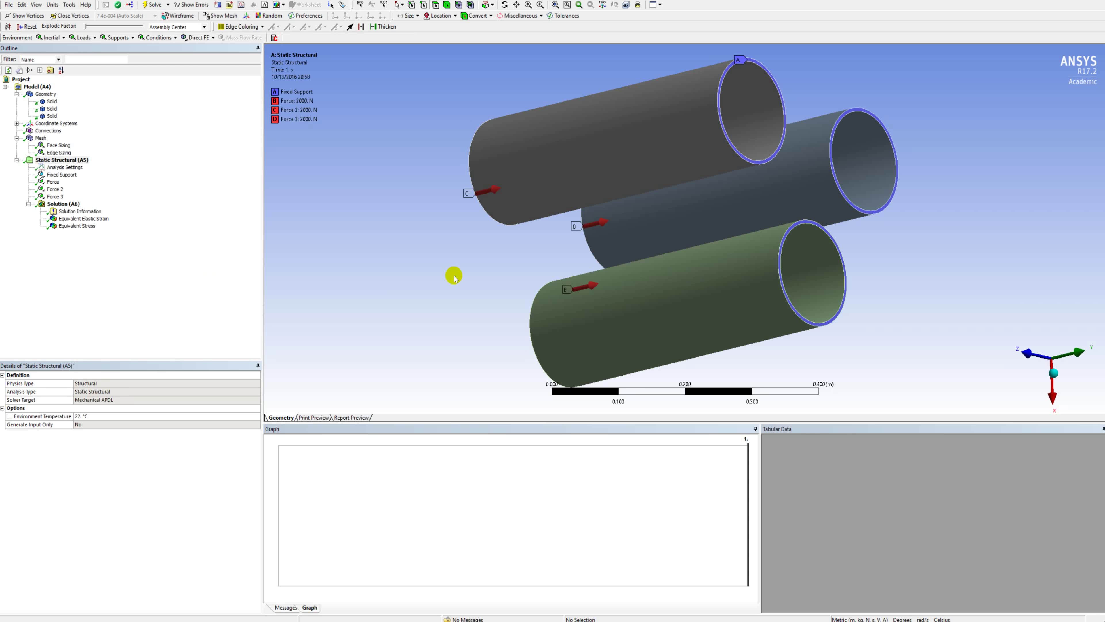
{"action": "left_click_drag", "start_coordinate": [490, 272], "coordinate": [700, 159]}
{"action": "middle_click_drag", "start_coordinate": [700, 159], "coordinate": [680, 200]}
{"action": "scroll", "coordinate": [680, 200], "scroll_direction": "down", "scroll_amount": 4}
{"action": "scroll", "coordinate": [696, 237], "scroll_direction": "up", "scroll_amount": 1}
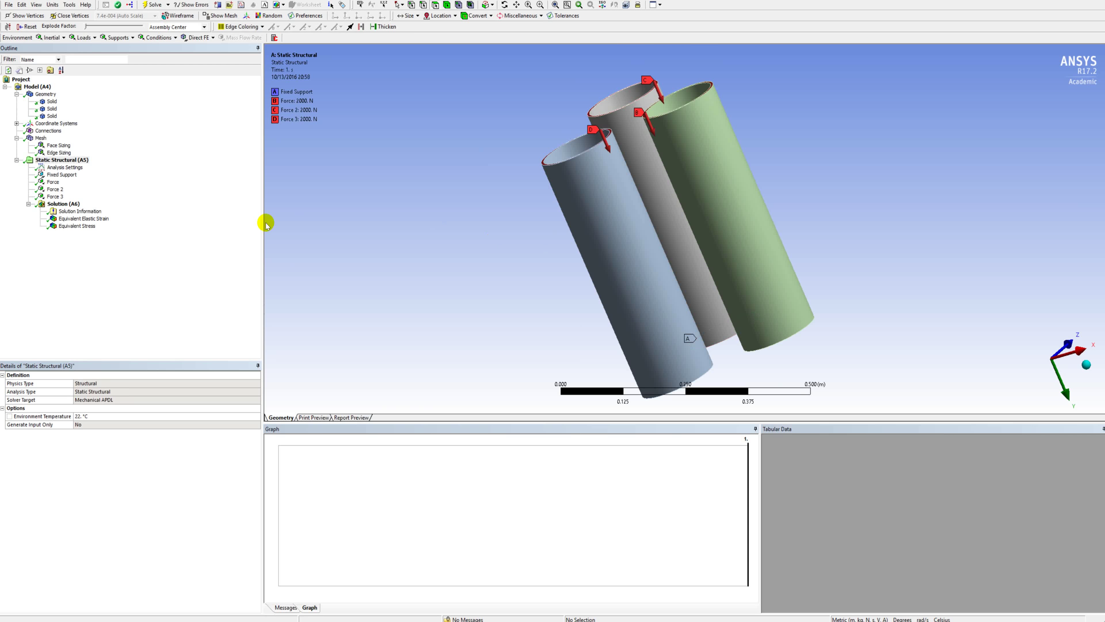
Display the Equivalent Elastic Strain result and view the tubes at 1.0 (True Scale) and 0.0 (Undeformed)
{"action": "left_click", "coordinate": [93, 220]}
{"action": "middle_click_drag", "start_coordinate": [681, 250], "coordinate": [776, 223]}
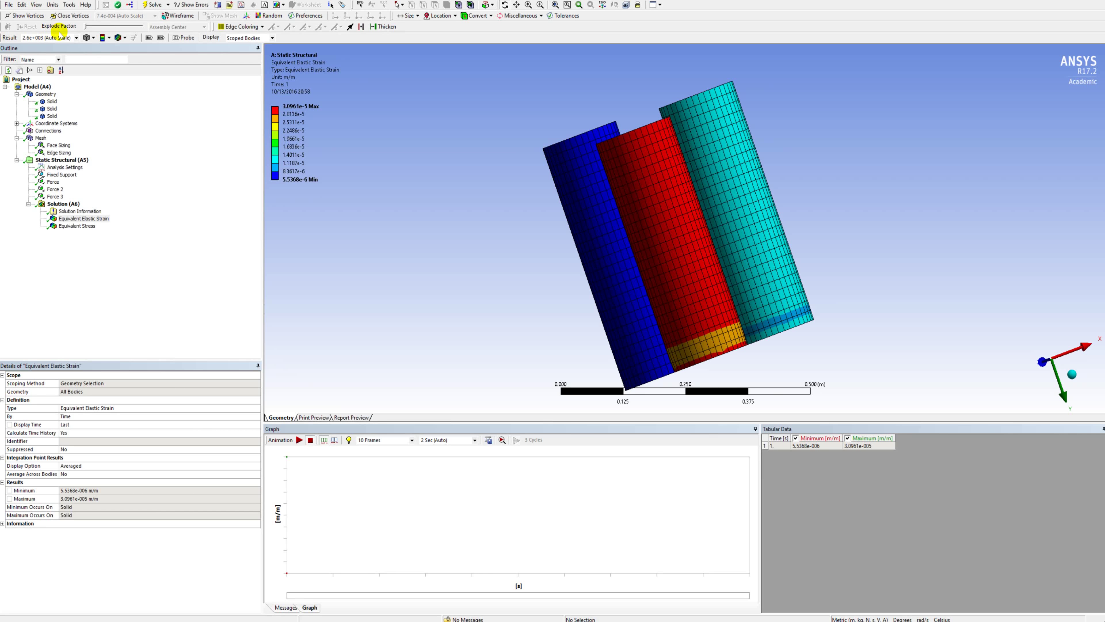
{"action": "left_click", "coordinate": [68, 38]}
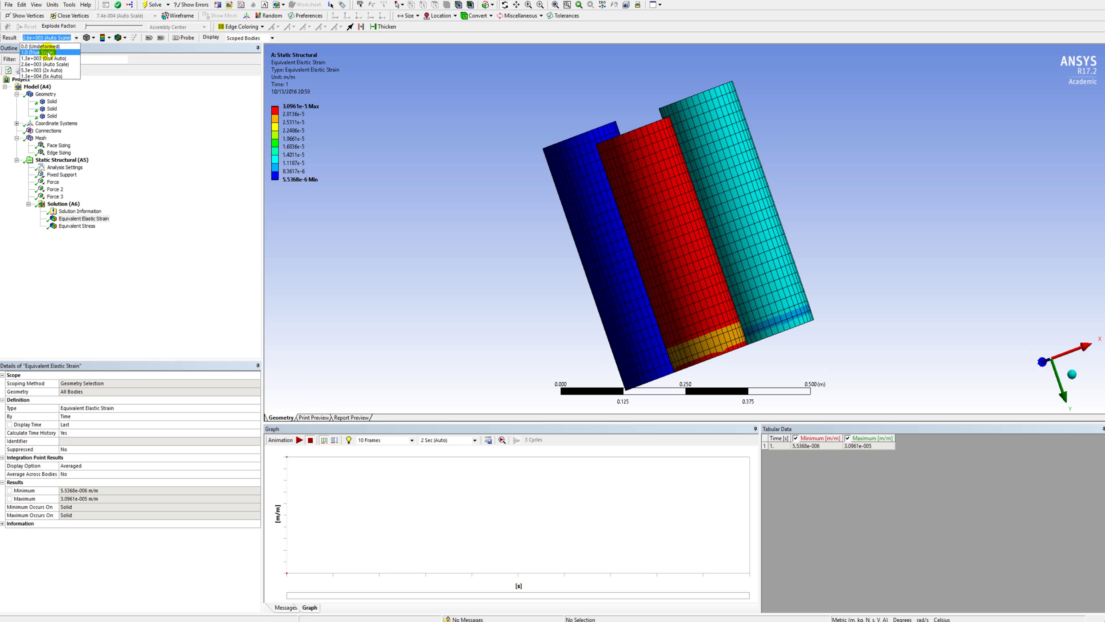
{"action": "left_click", "coordinate": [46, 52]}
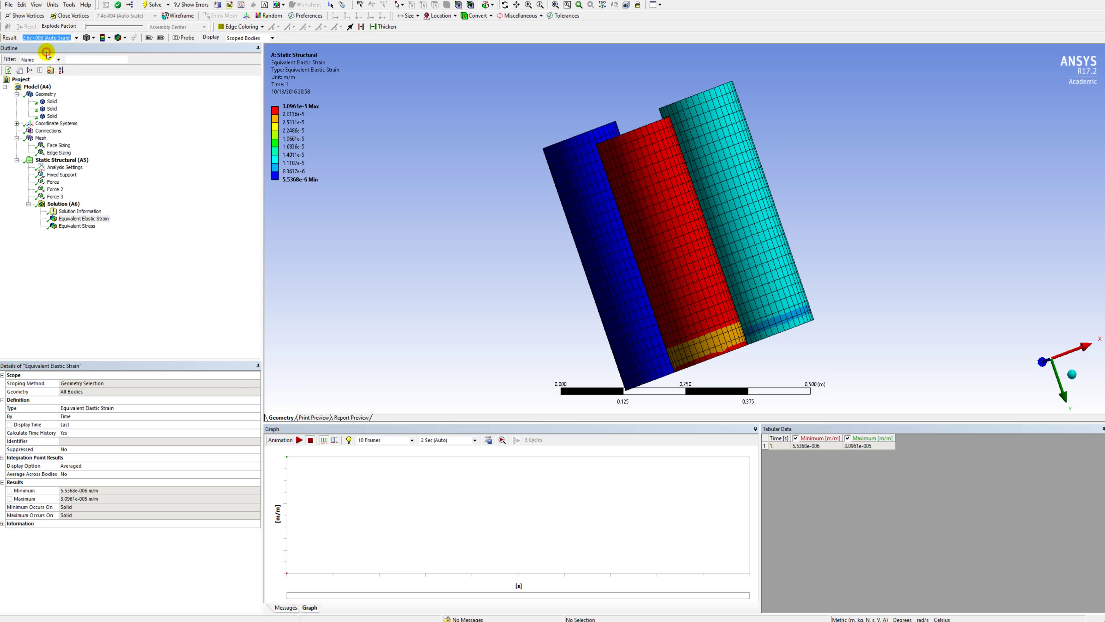
{"action": "left_click", "coordinate": [76, 38]}
{"action": "left_click", "coordinate": [63, 47]}
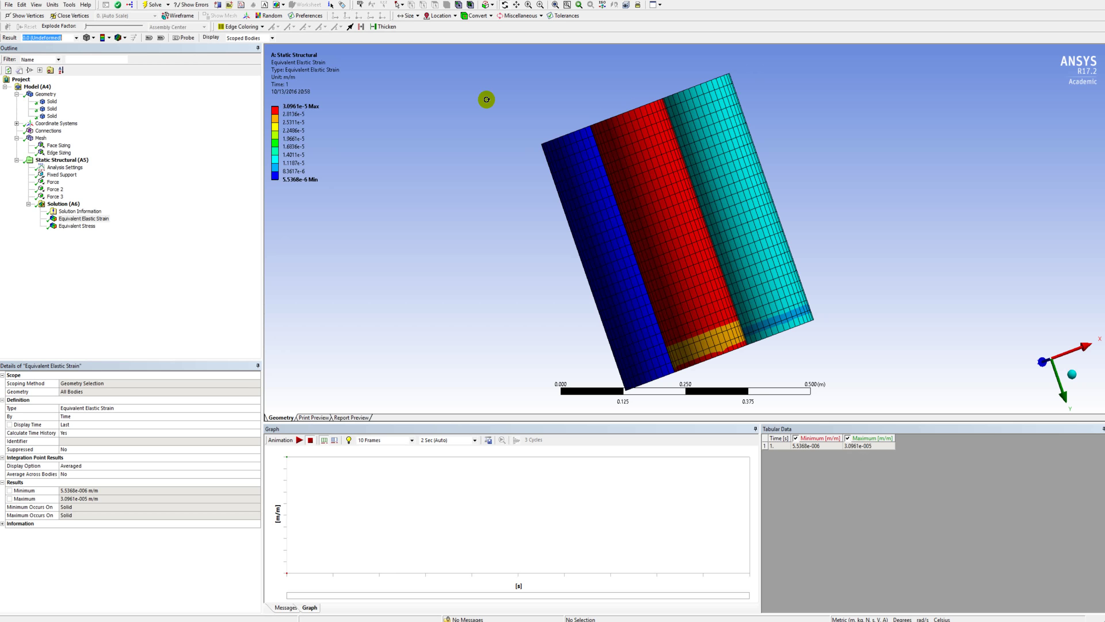
Set the deformation display to 2.6e+003 (Auto Scale) and compare the elastic strain contours on the three tubes from several sides
{"action": "left_click", "coordinate": [77, 38]}
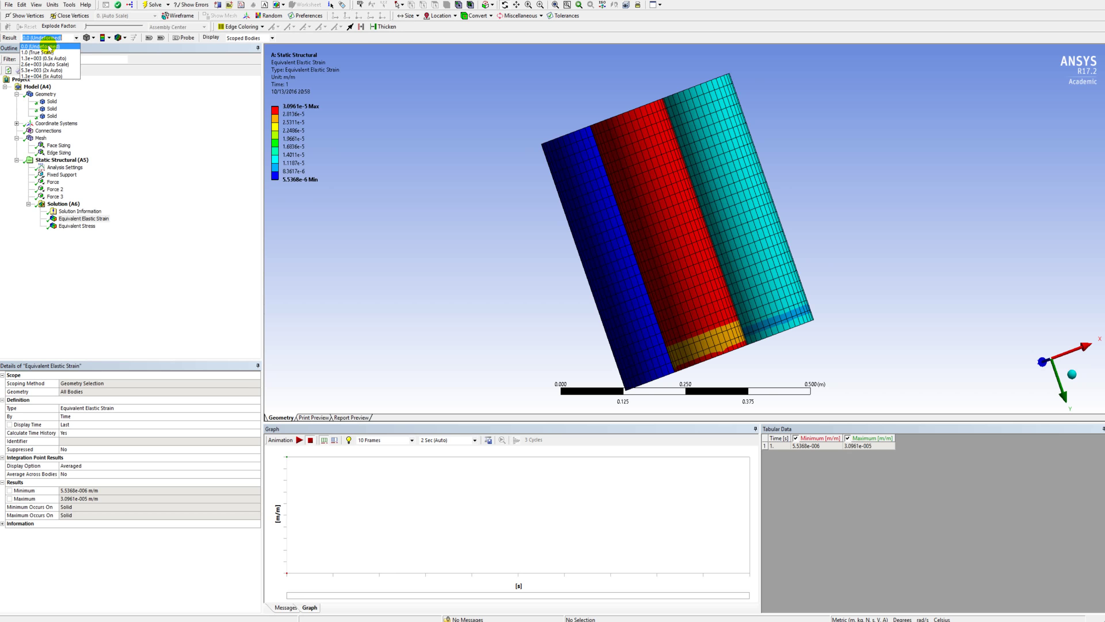
{"action": "left_click", "coordinate": [35, 64]}
{"action": "left_click_drag", "start_coordinate": [701, 200], "coordinate": [677, 176]}
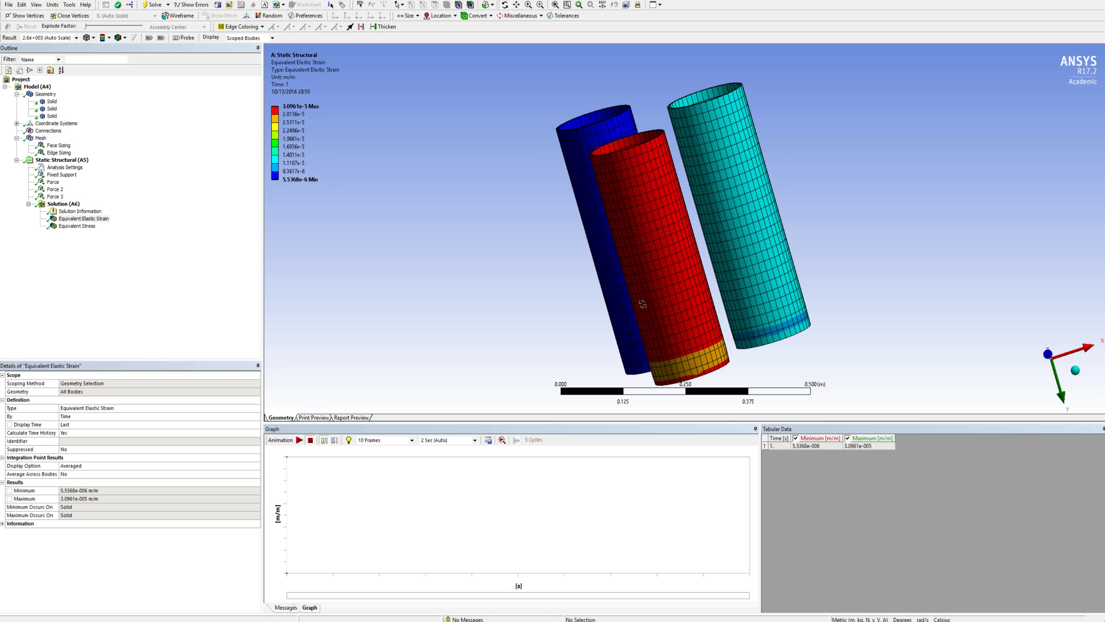
{"action": "left_click_drag", "start_coordinate": [642, 304], "coordinate": [778, 210]}
{"action": "left_click_drag", "start_coordinate": [744, 257], "coordinate": [565, 222]}
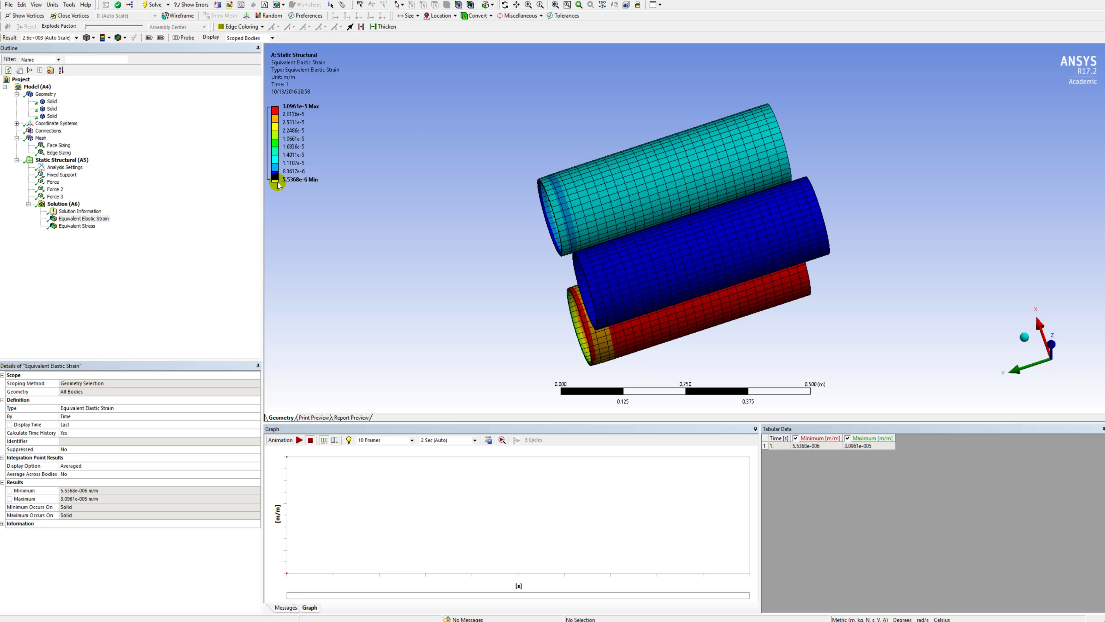
{"action": "left_click_drag", "start_coordinate": [579, 248], "coordinate": [791, 136]}
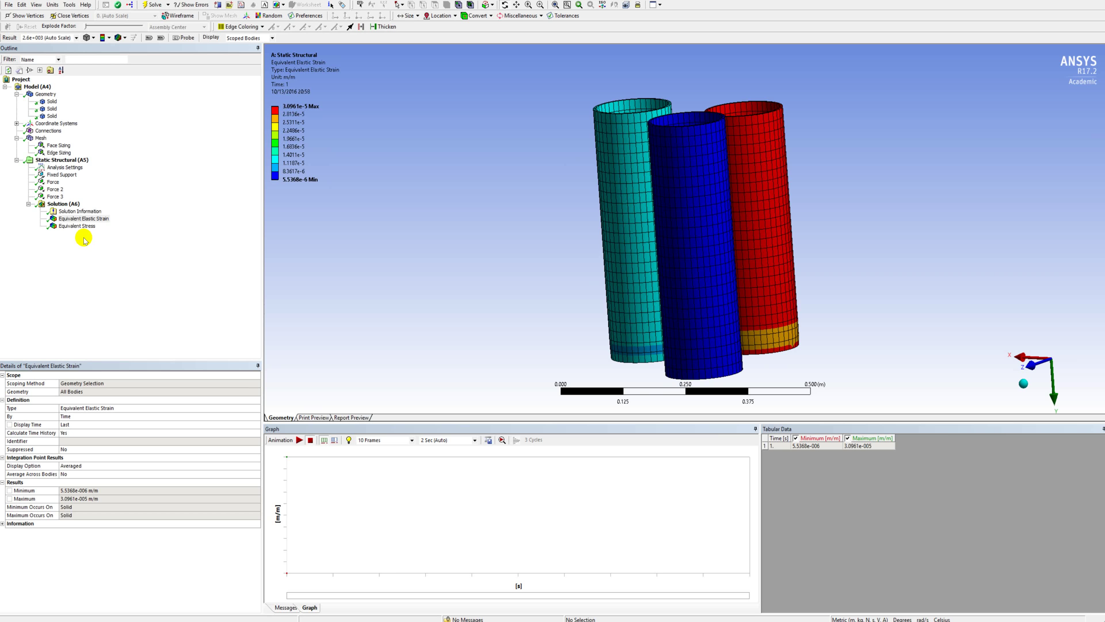
Display the Equivalent Stress result and examine the von-Mises stress distribution along the tubes and at both ends
{"action": "left_click", "coordinate": [77, 225]}
{"action": "mouse_move", "coordinate": [603, 261]}
{"action": "left_mouse_down"}
{"action": "mouse_move", "coordinate": [783, 257]}
{"action": "mouse_move", "coordinate": [811, 339]}
{"action": "mouse_move", "coordinate": [844, 203]}
{"action": "mouse_move", "coordinate": [806, 292]}
{"action": "mouse_move", "coordinate": [574, 342]}
{"action": "mouse_move", "coordinate": [623, 278]}
{"action": "mouse_move", "coordinate": [594, 282]}
{"action": "left_mouse_up"}
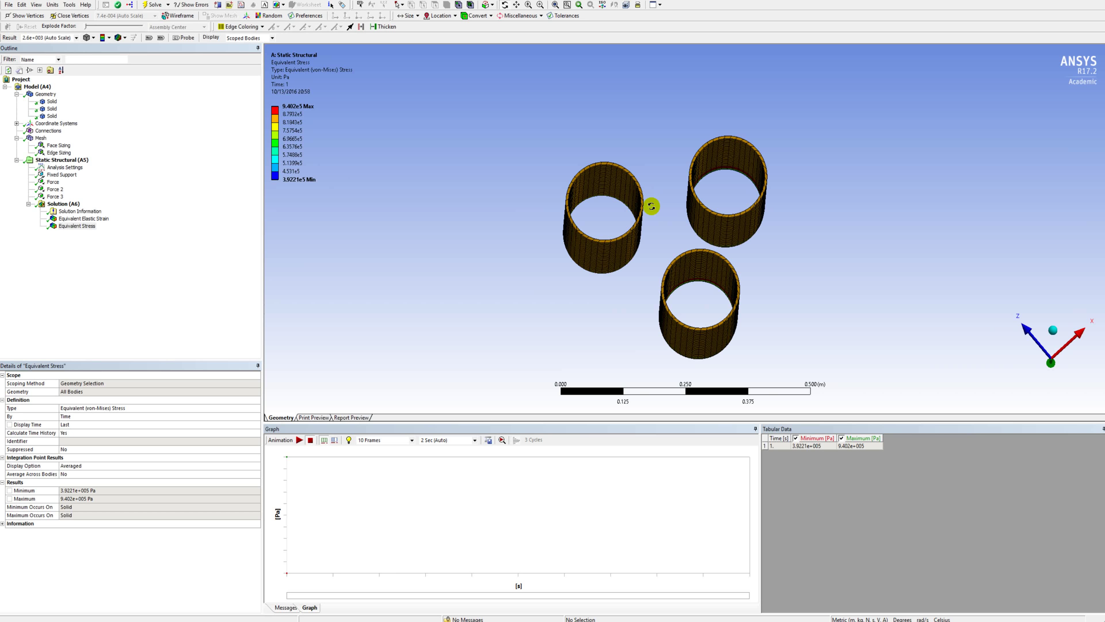
{"action": "left_click_drag", "start_coordinate": [741, 266], "coordinate": [756, 111]}
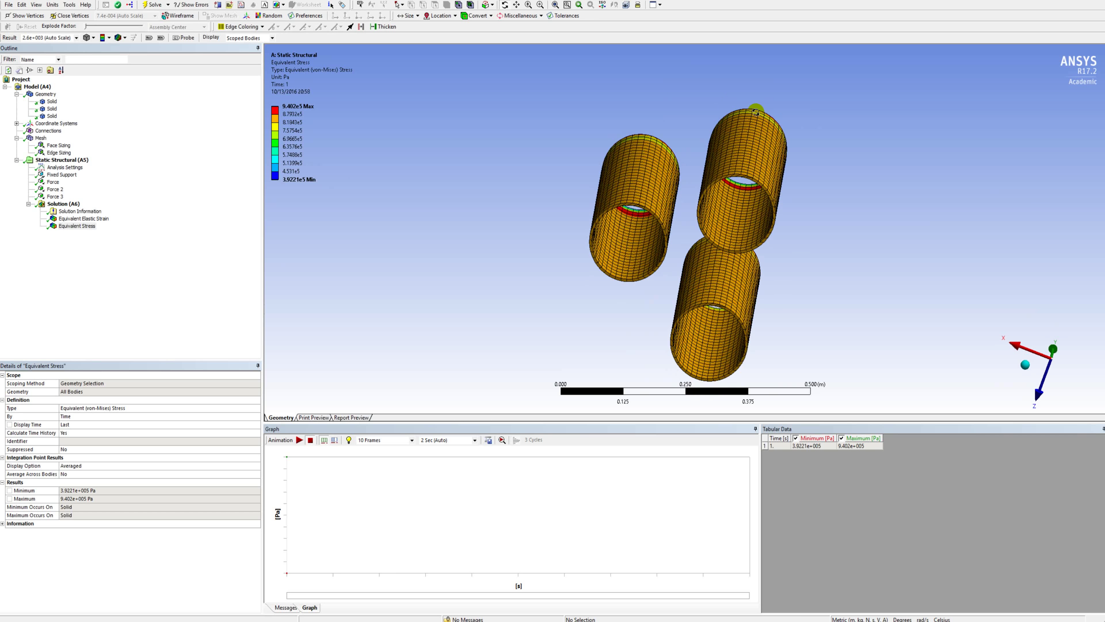
{"action": "left_click_drag", "start_coordinate": [805, 192], "coordinate": [816, 103]}
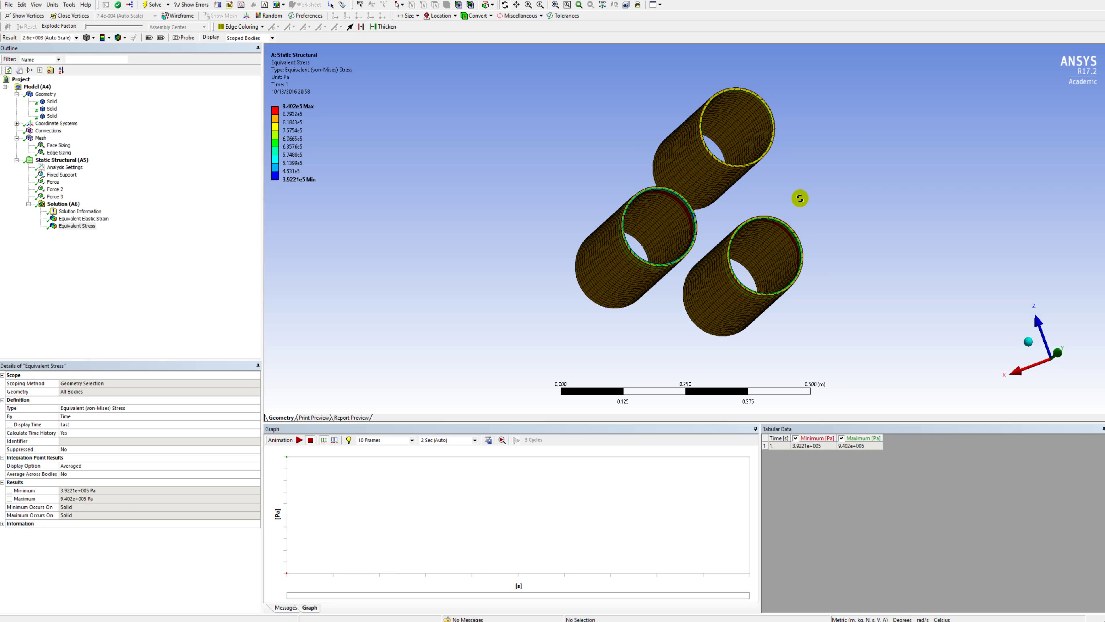
{"action": "left_click_drag", "start_coordinate": [756, 249], "coordinate": [581, 263]}
Switch back to the Equivalent Elastic Strain result and compare the shortening and strain of the three tubes
{"action": "left_click", "coordinate": [83, 219]}
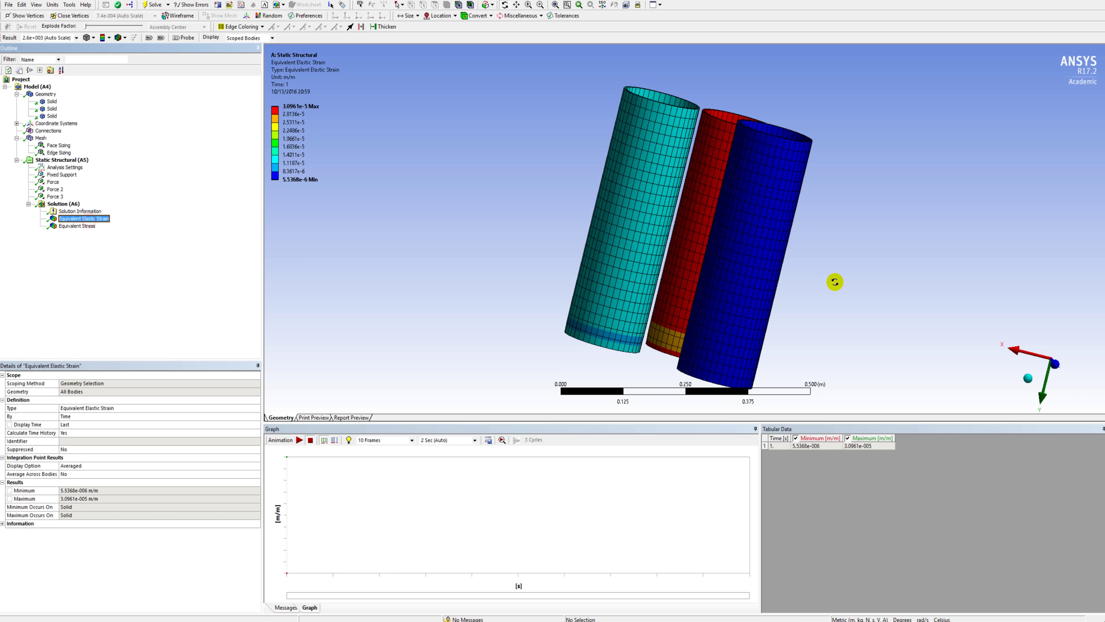
{"action": "left_click_drag", "start_coordinate": [834, 281], "coordinate": [817, 141]}
{"action": "left_click_drag", "start_coordinate": [815, 221], "coordinate": [428, 248]}
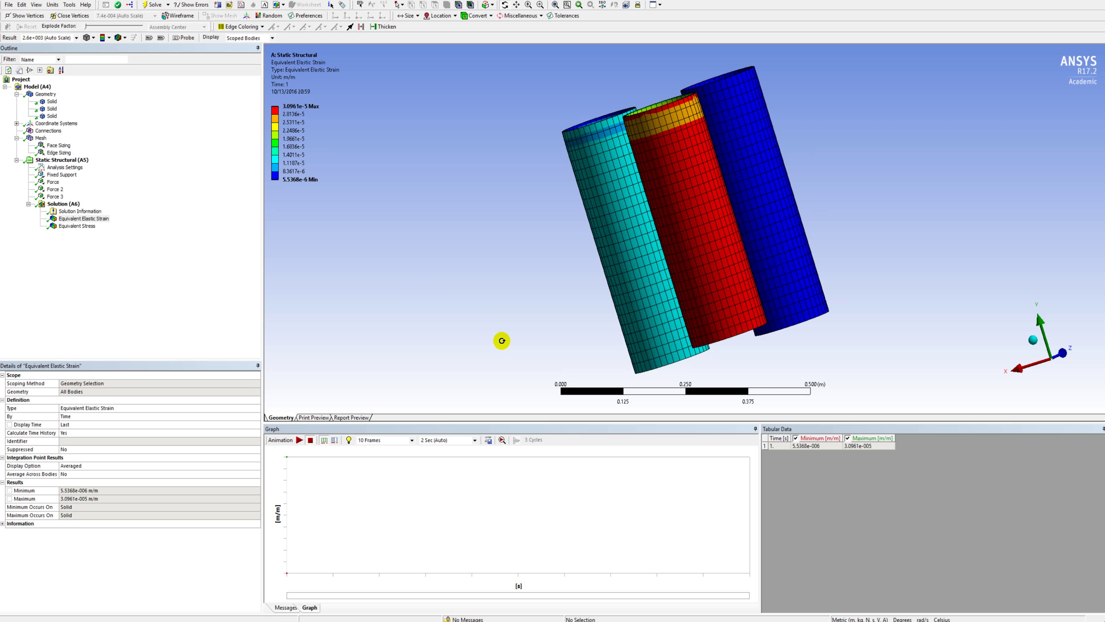
{"action": "left_click_drag", "start_coordinate": [502, 340], "coordinate": [522, 187]}
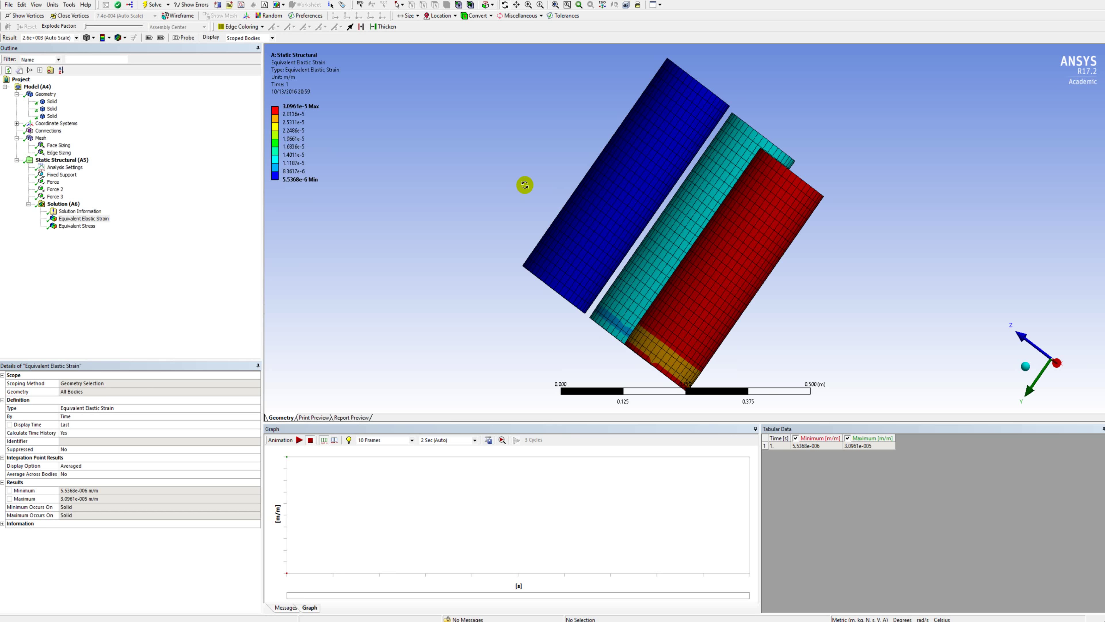